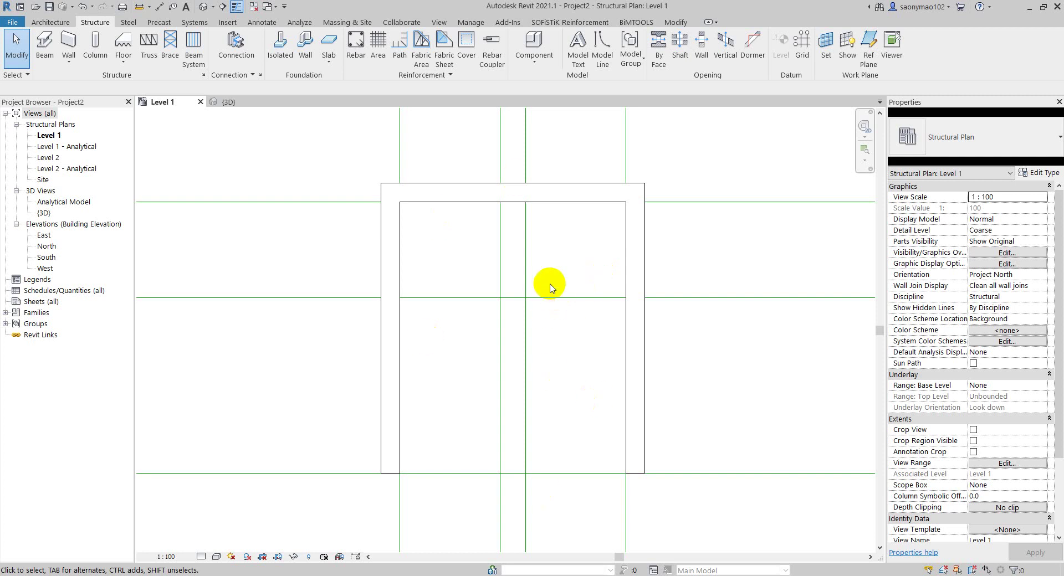
Step: Start a new stair and switch it to the Cast-In-Place Monolithic Stair type
left_click(52, 22)
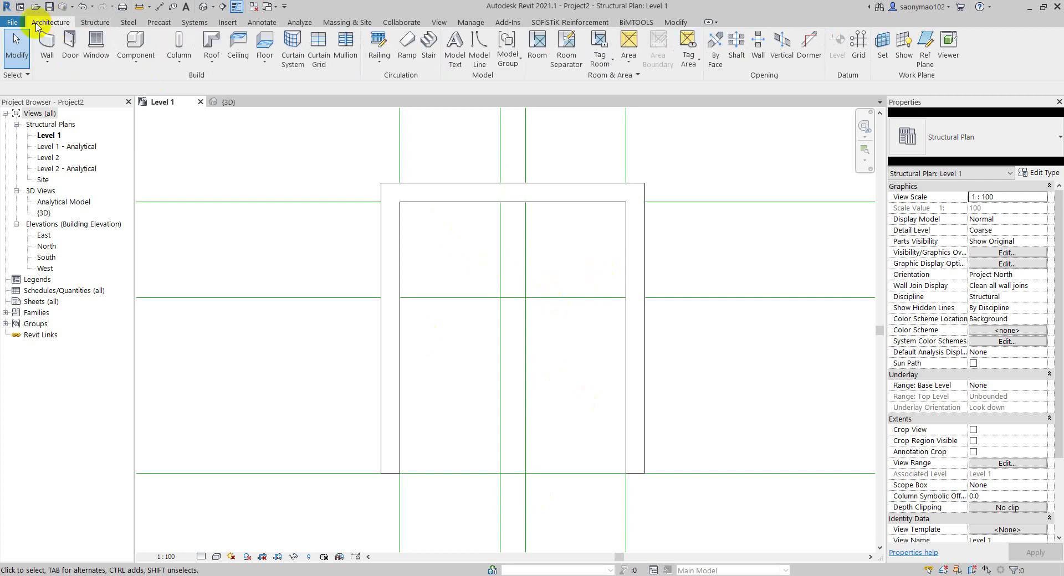
left_click(424, 43)
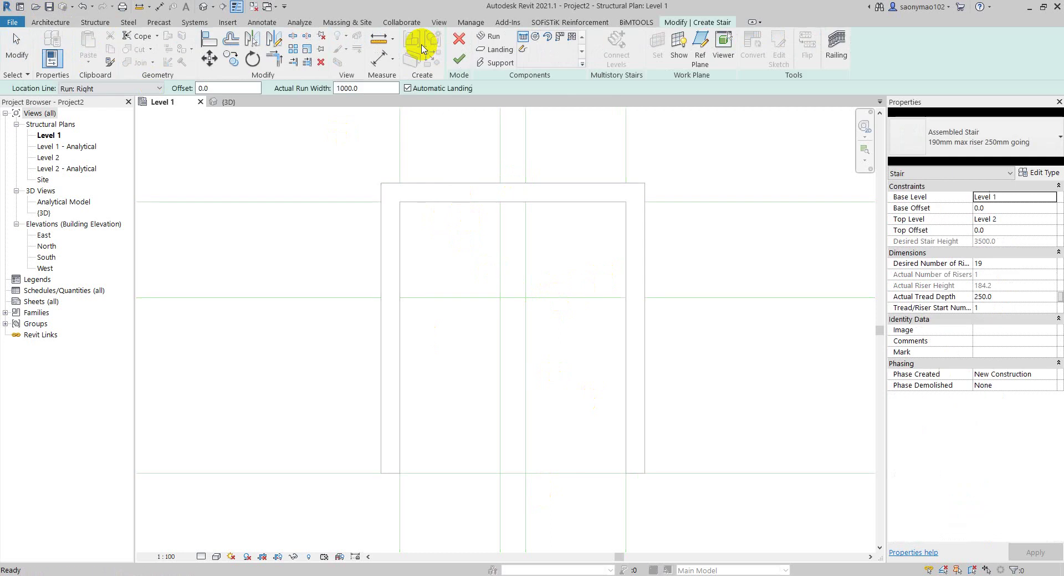
left_click(995, 136)
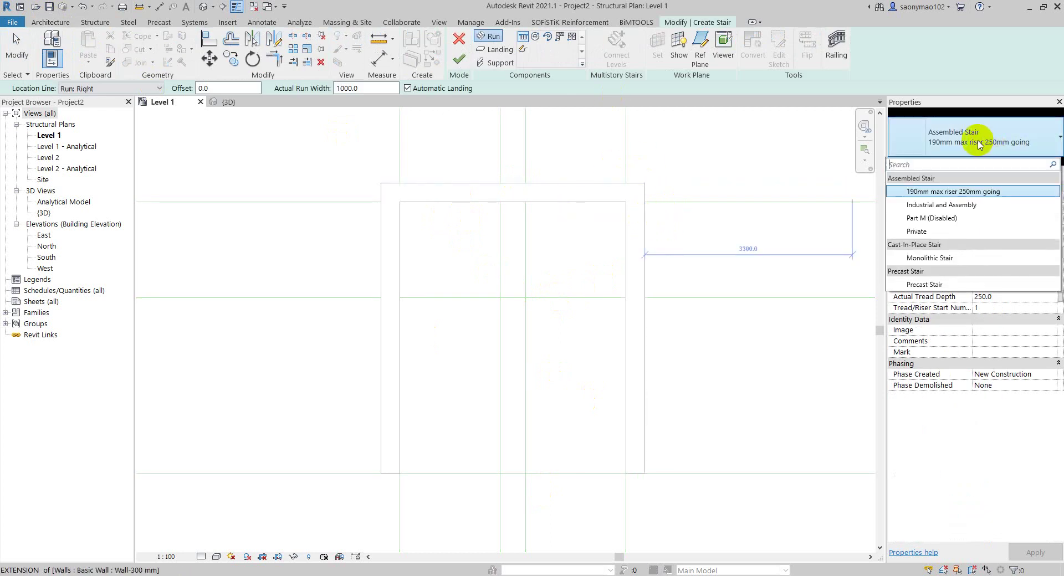
left_click(928, 257)
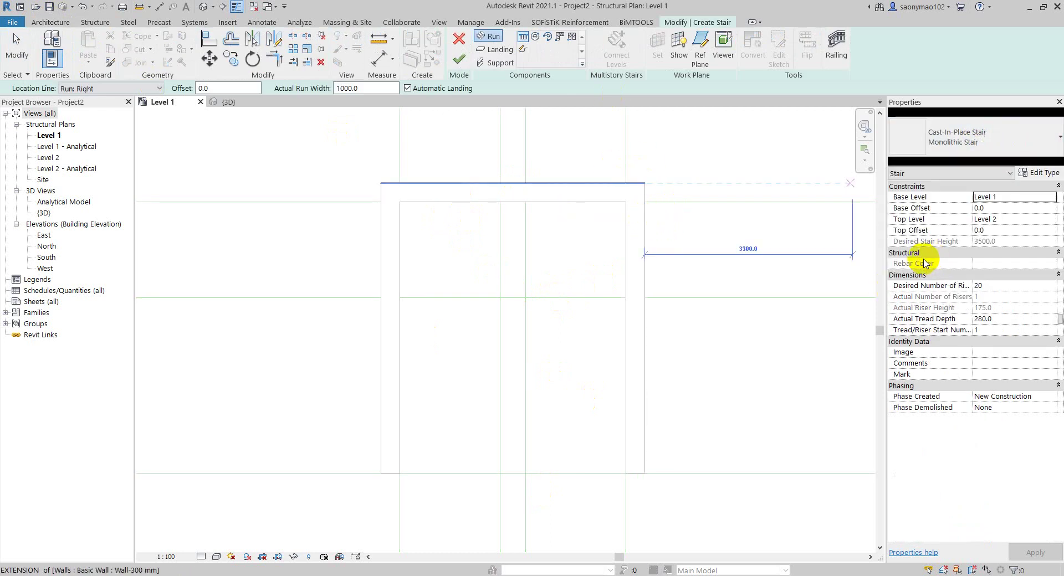
Step: Duplicate the Monolithic Stair type as 'Stair 170 mm'
left_click(1034, 173)
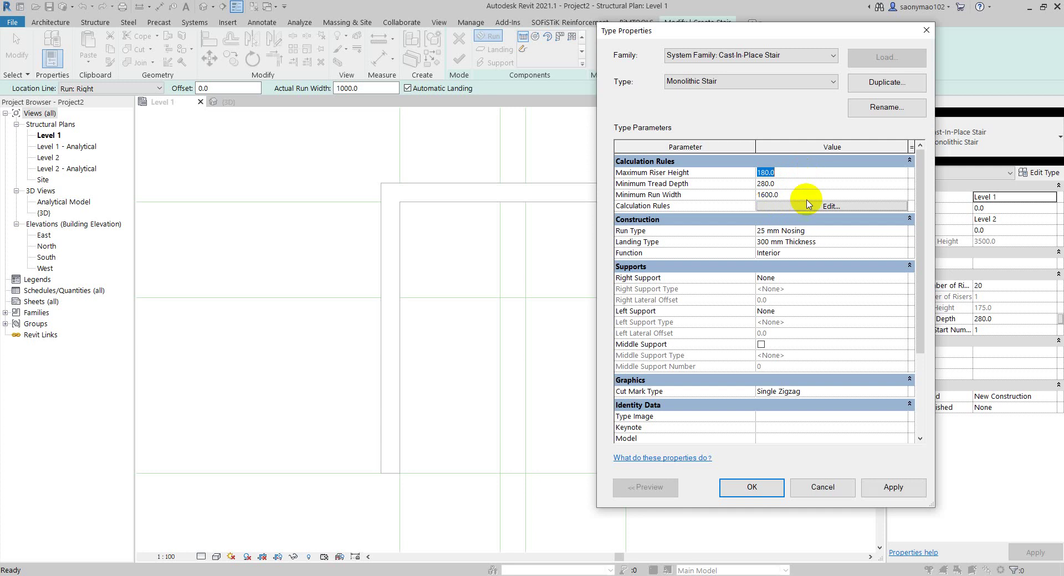
left_click(853, 82)
type("Stair 170 mm")
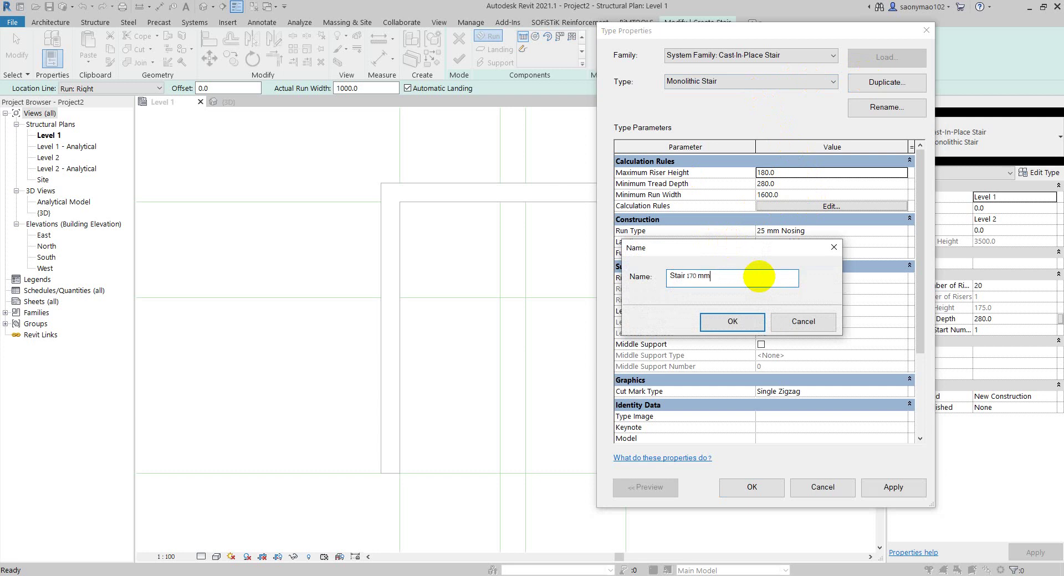
left_click(731, 321)
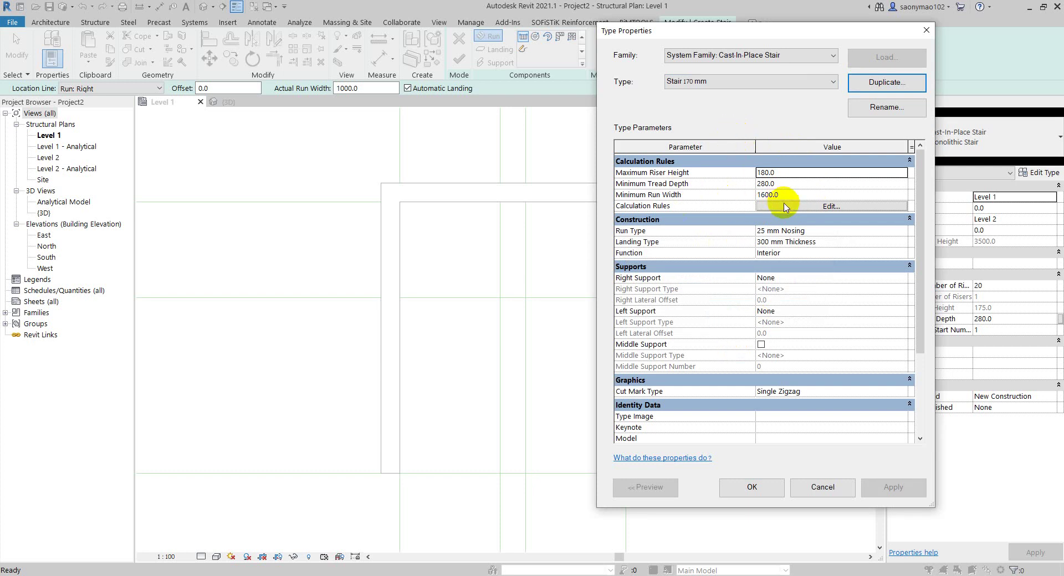
Step: Duplicate the 25 mm Nosing run type as '0 mm Nosing 2'
left_click(815, 232)
left_click(905, 231)
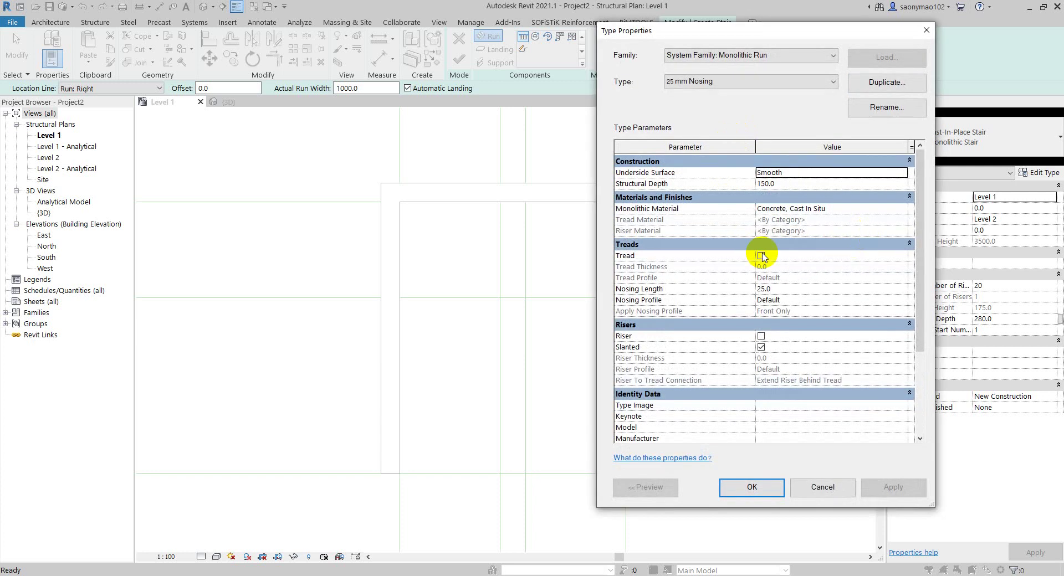
left_click(778, 289)
key("Return")
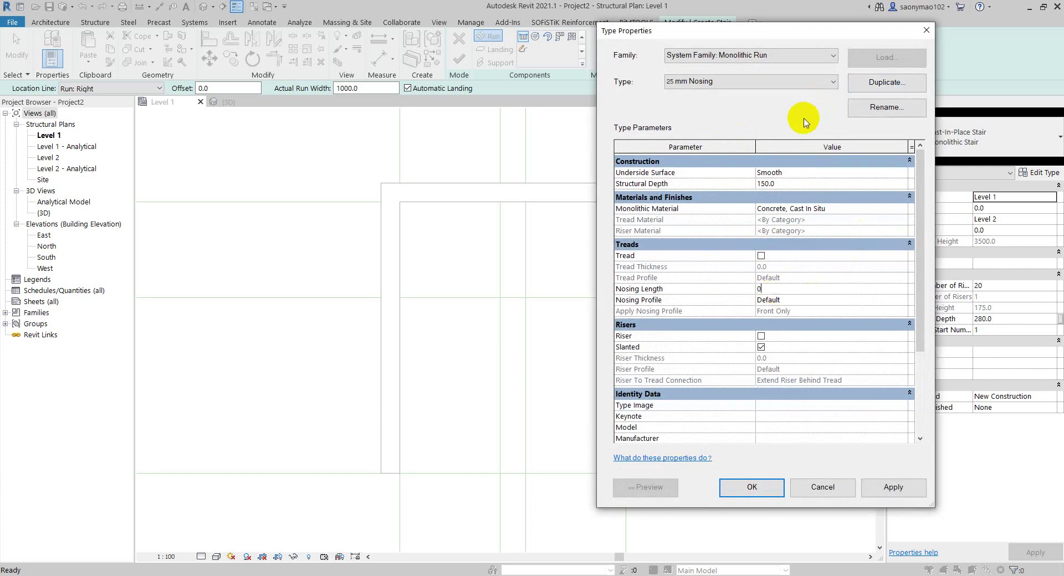
left_click(873, 83)
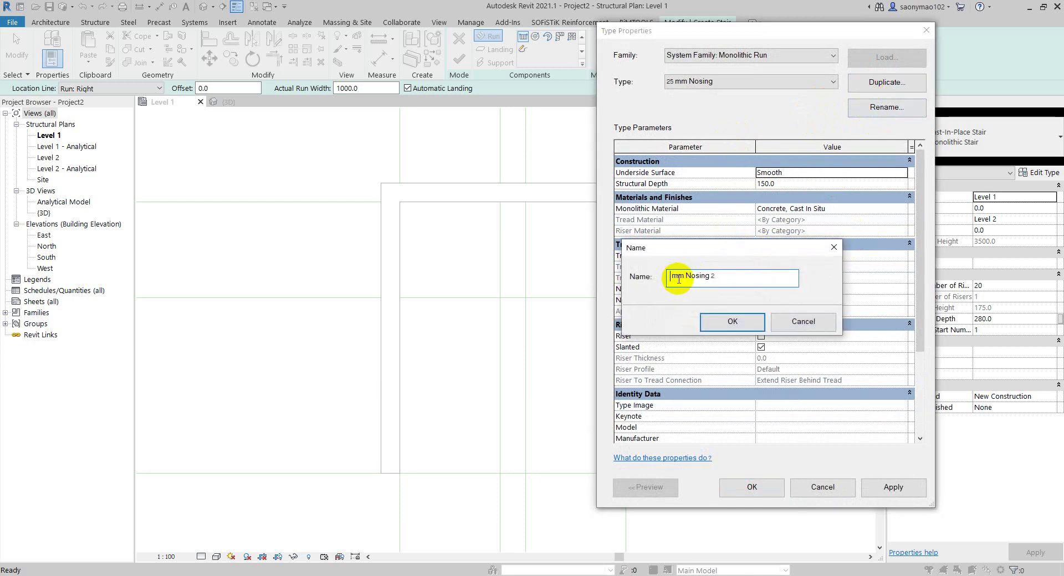
type("0")
left_click(734, 321)
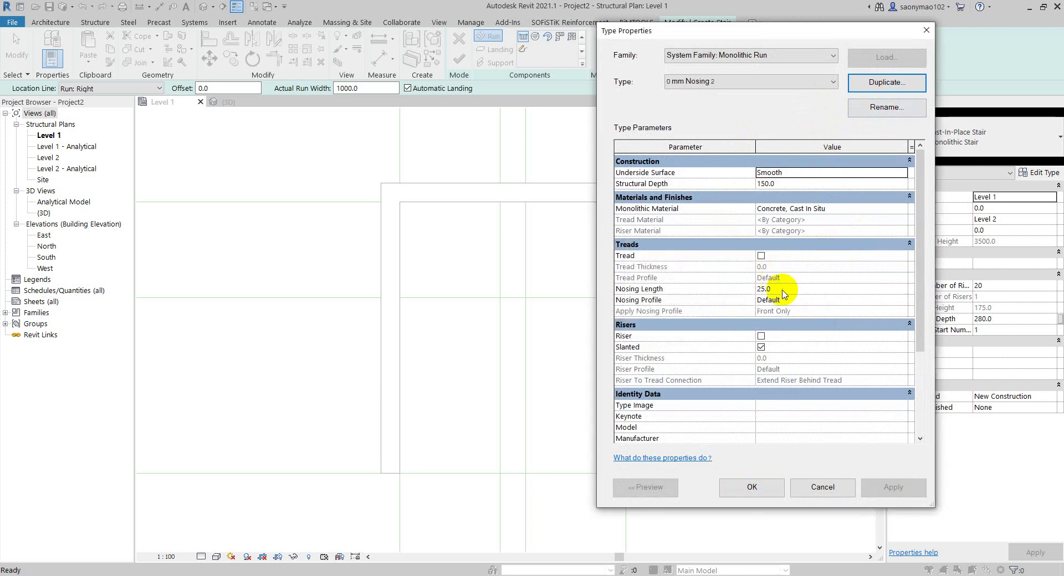
Step: Give the run zero nosing length and Concrete, Cast-in-Place gray material
left_click(783, 289)
type("0")
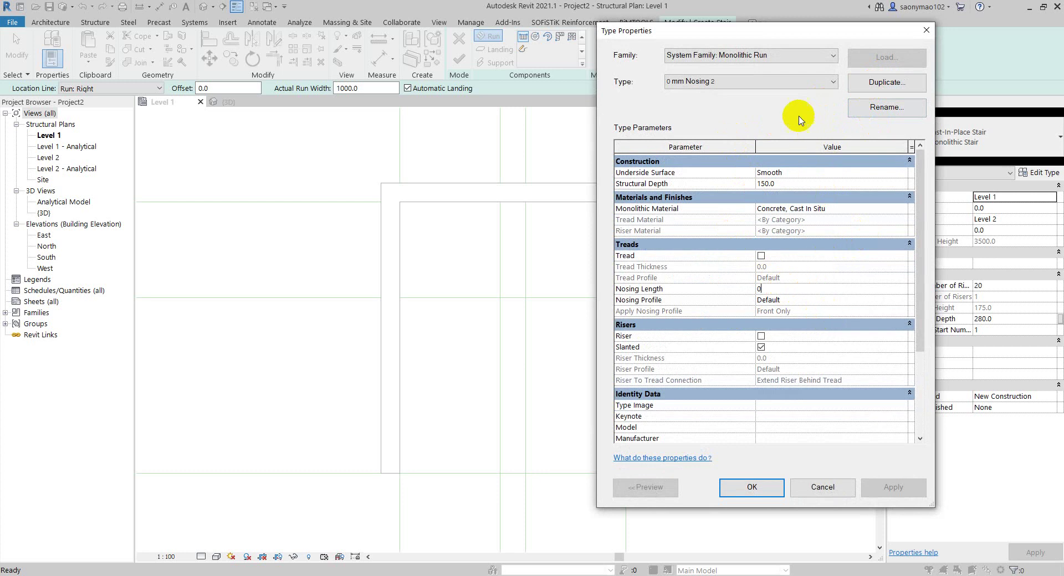
left_click(887, 209)
left_click(902, 209)
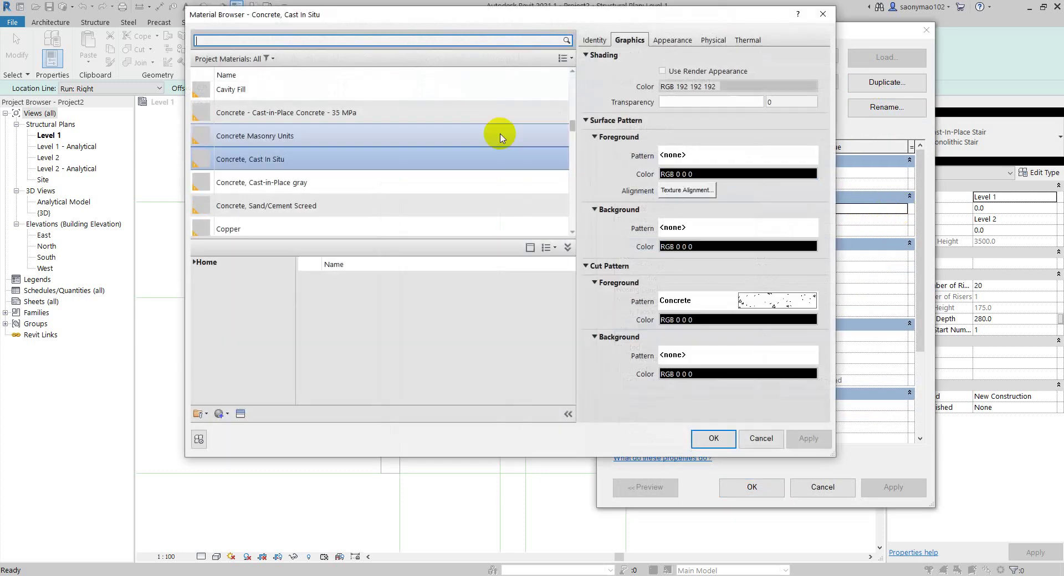
left_click(337, 118)
left_click(309, 139)
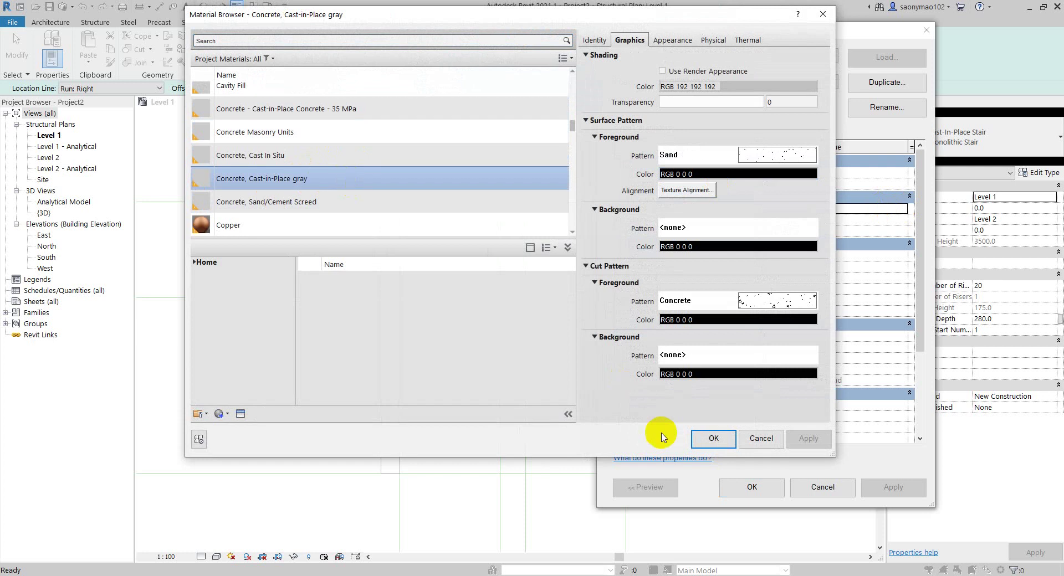
left_click(712, 437)
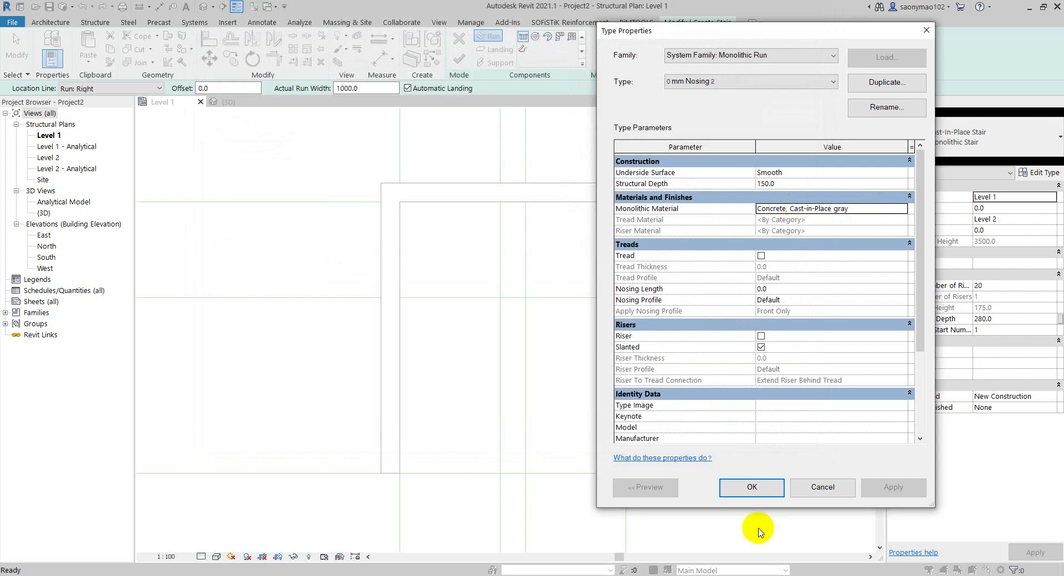
left_click(754, 489)
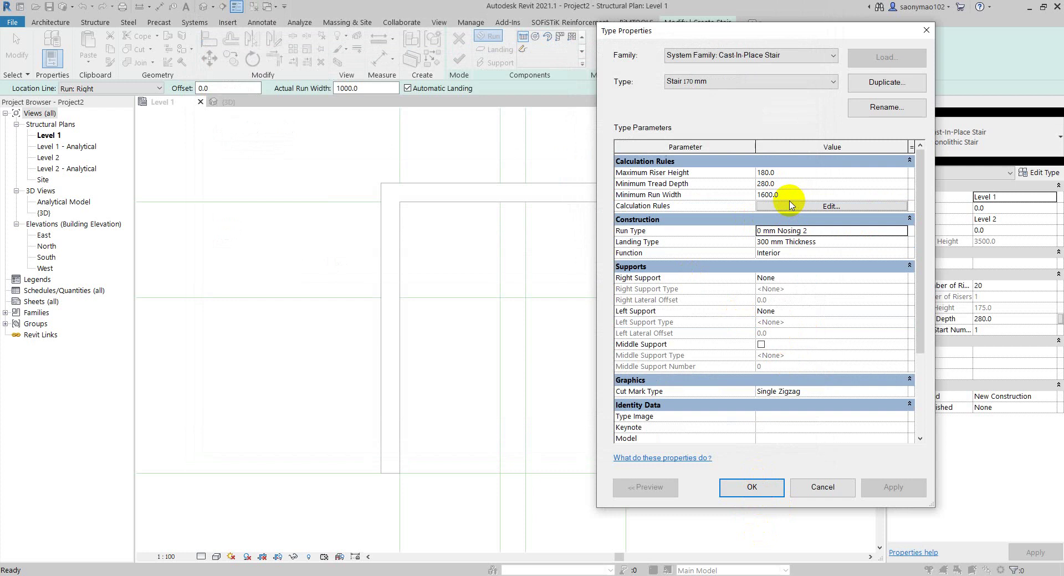
Step: Duplicate the 300 mm Thickness landing type as '170 mm Thickness'
left_click(820, 243)
left_click(903, 242)
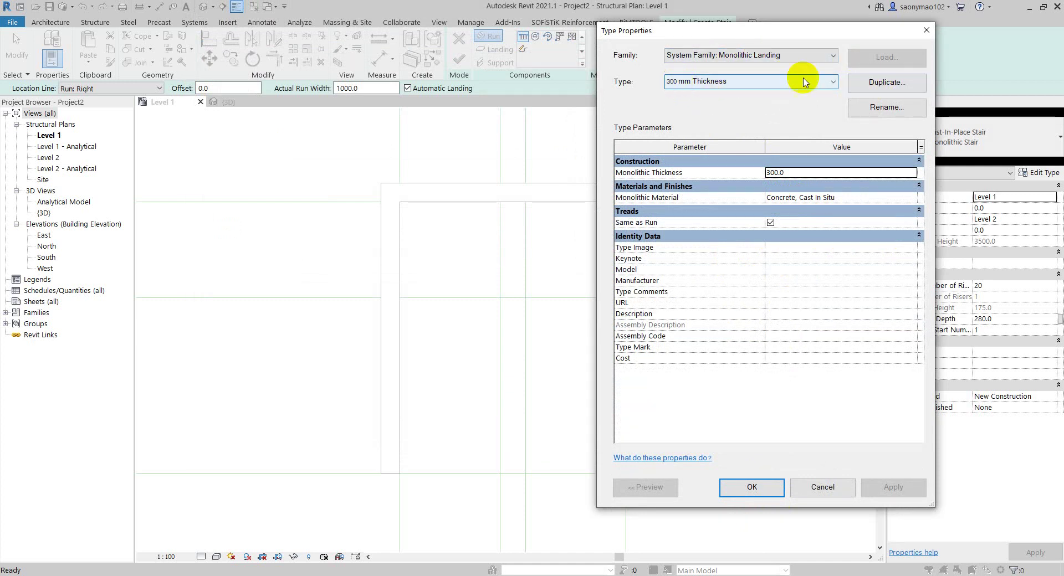
left_click(881, 83)
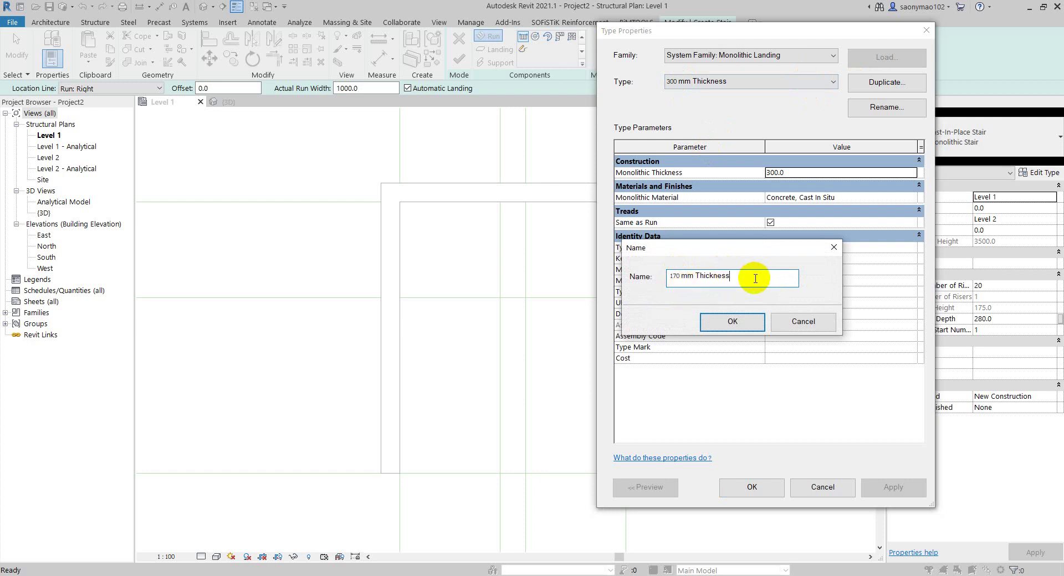
type("s")
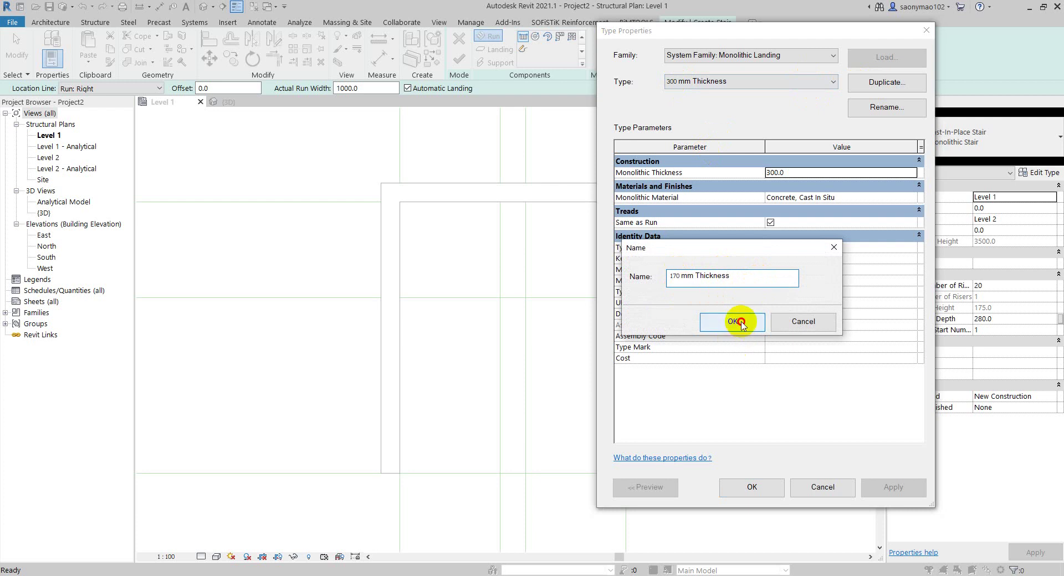
left_click(738, 321)
Step: Set the landing's monolithic thickness to 170 and material to Concrete, Cast-in-Place gray
left_click(797, 177)
type("17")
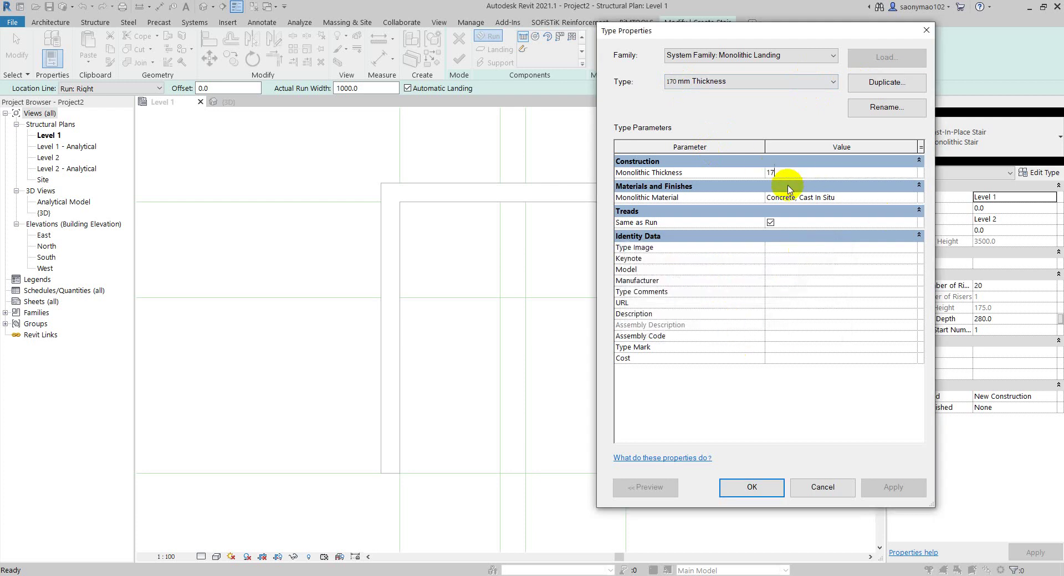
type("0")
left_click(815, 198)
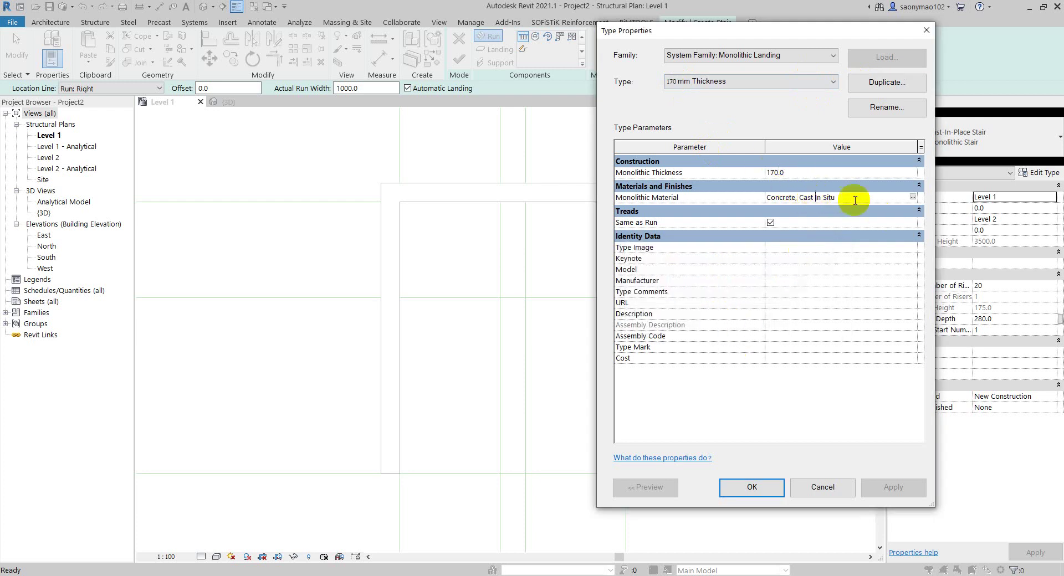
left_click(913, 197)
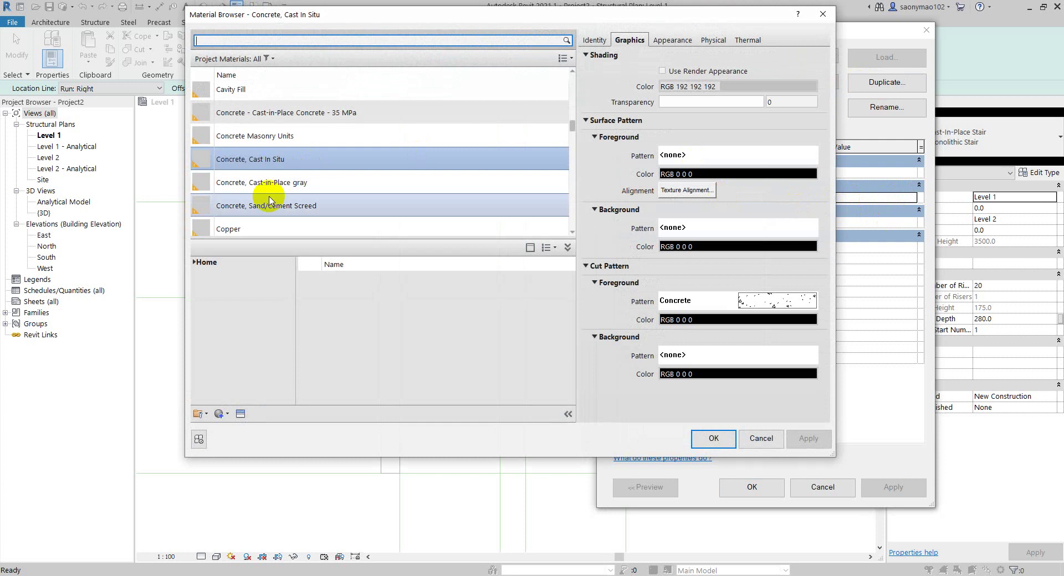
left_click(300, 183)
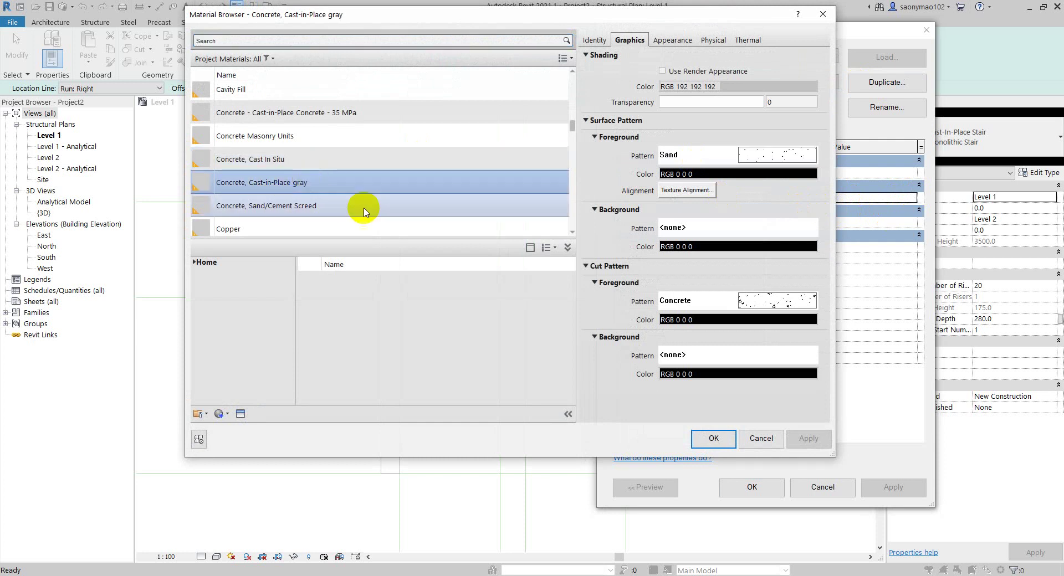
left_click(713, 438)
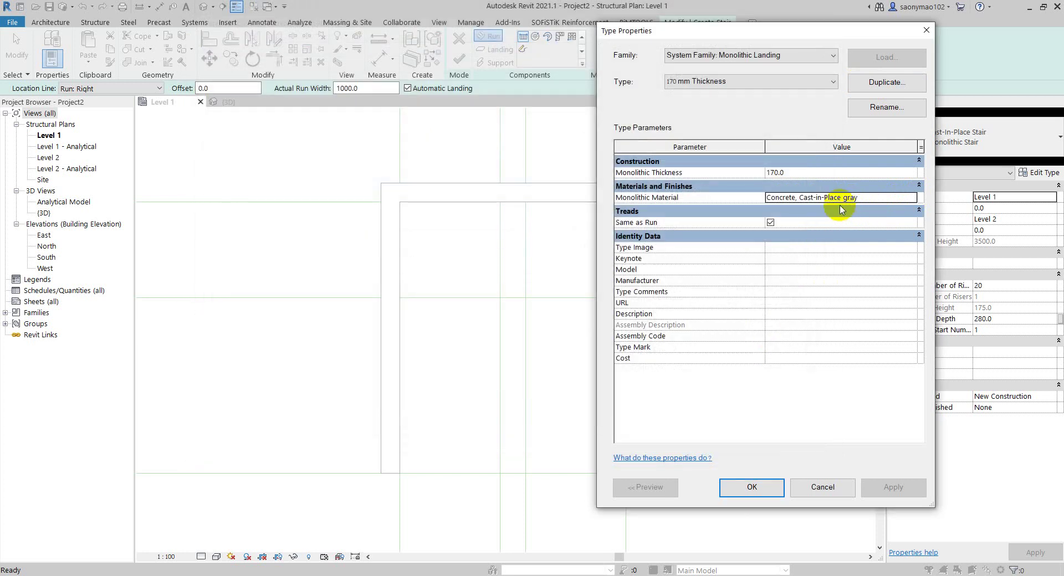
left_click(752, 487)
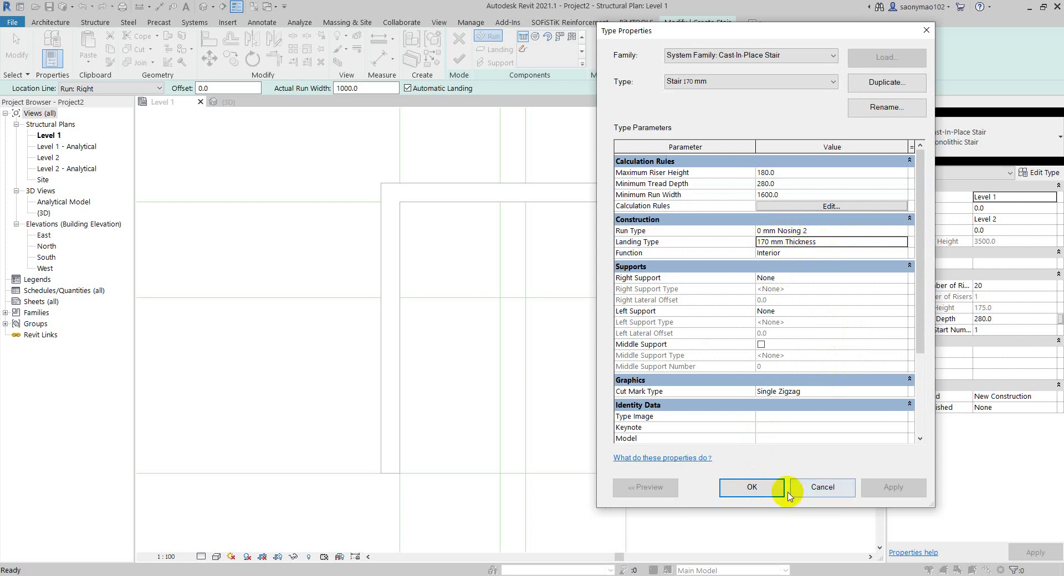
Step: Accept the stair type and set 21 desired risers, giving 166.7 mm riser height
left_click(752, 487)
middle_click_drag(552, 333, 563, 326)
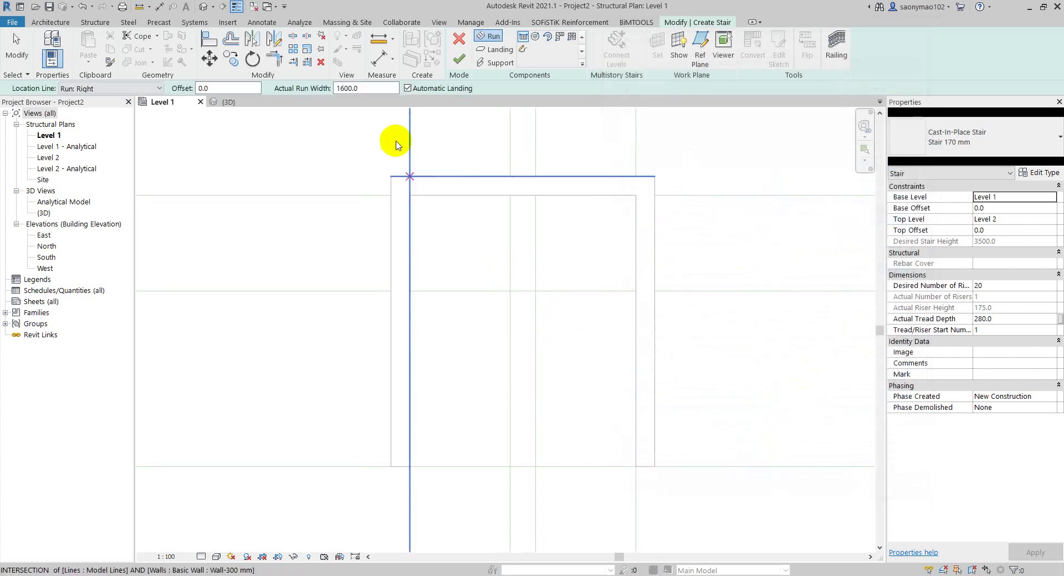
left_click(995, 288)
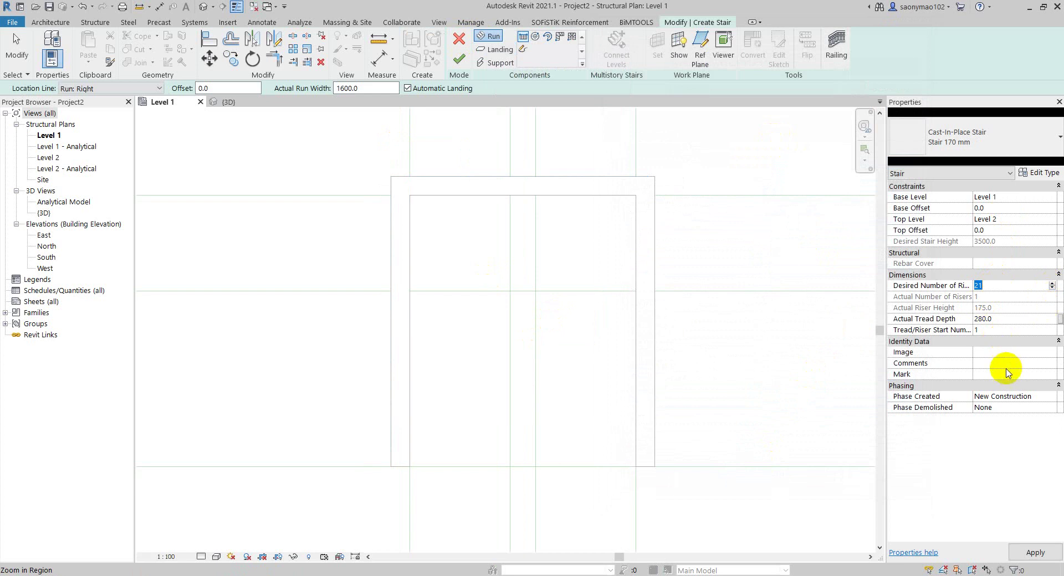
type("21")
left_click(1025, 557)
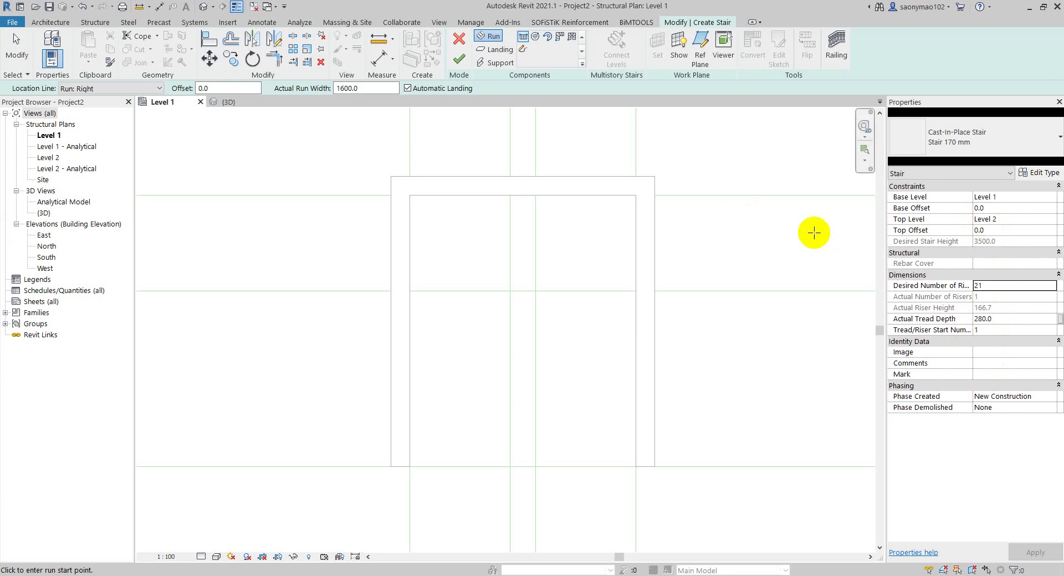
left_click(1039, 173)
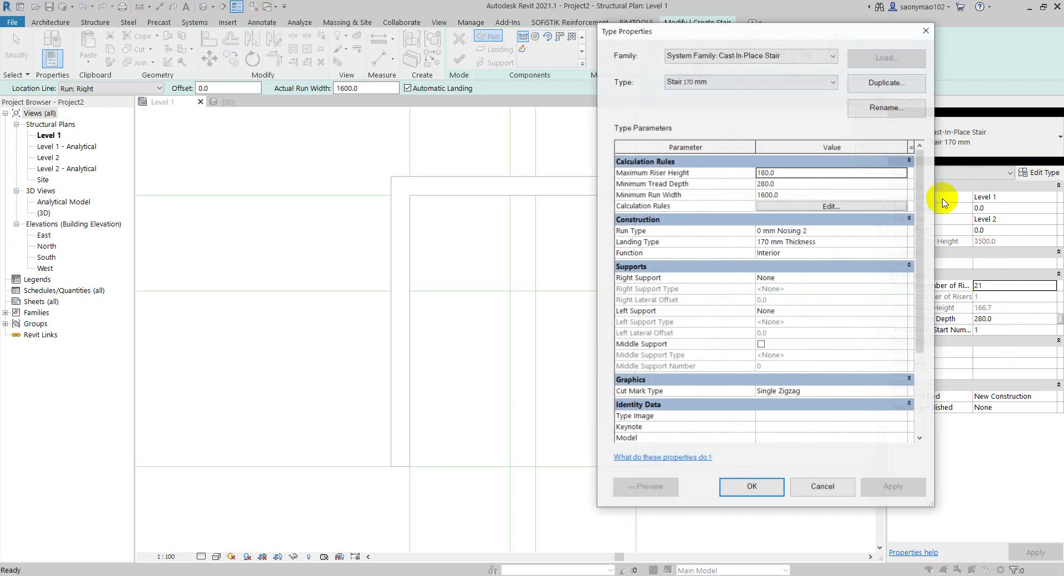
left_click(761, 490)
Step: Draw the first stair run with risers 1–11
left_click(509, 468)
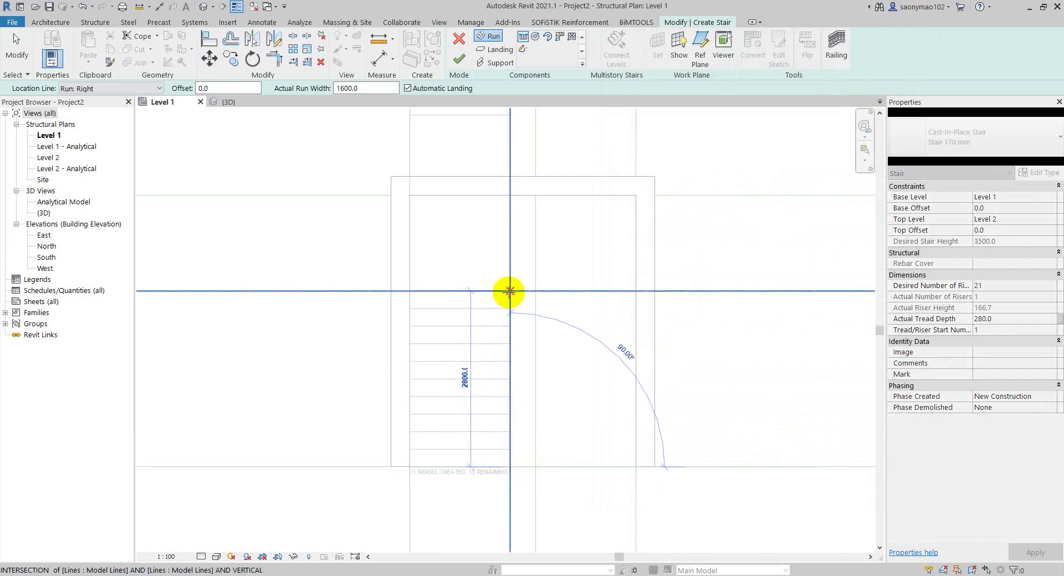
scroll(510, 292, "up", 1)
scroll(511, 291, "up", 1)
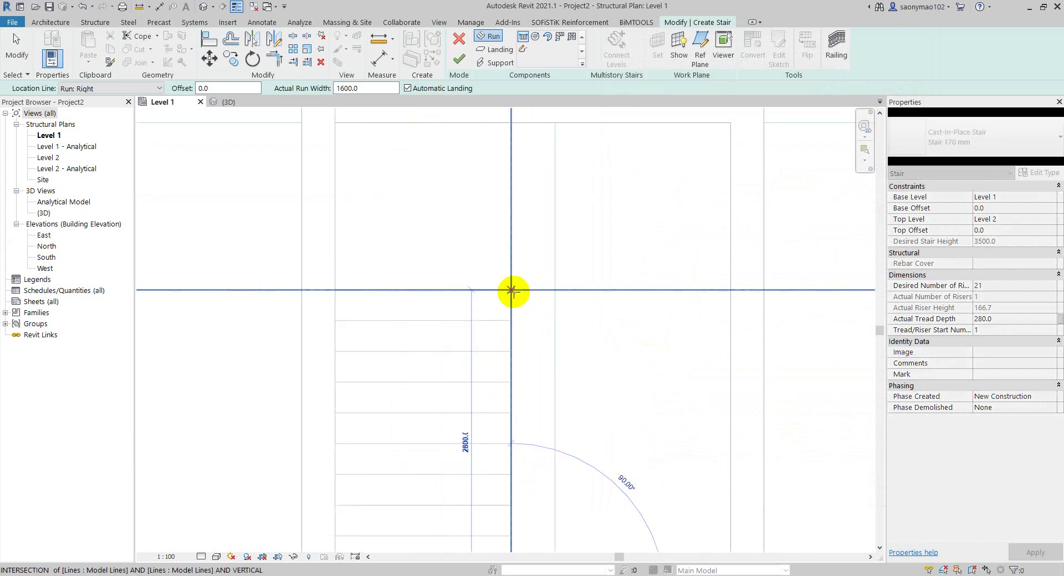
left_click(511, 291)
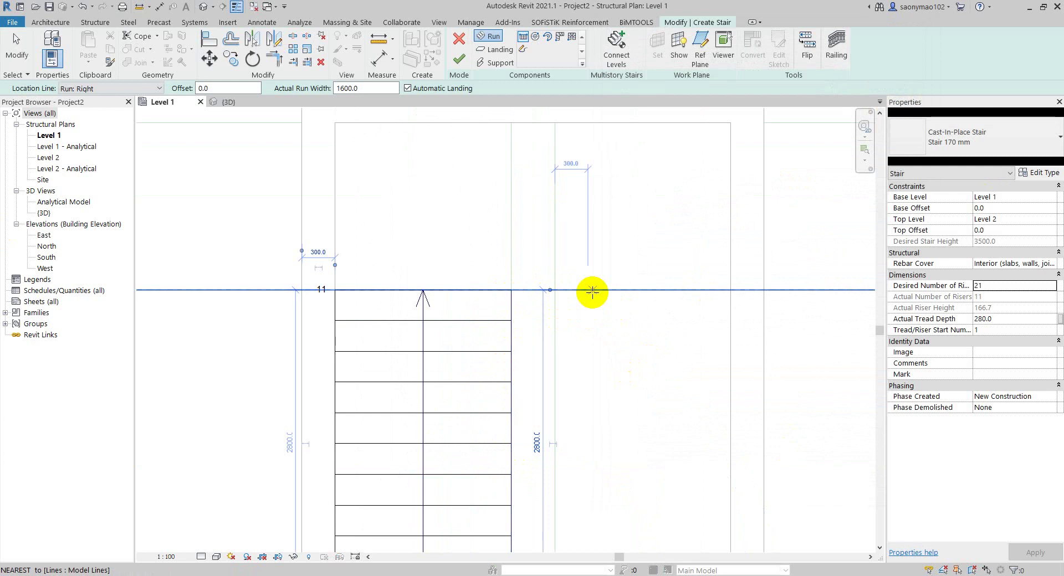
scroll(551, 183, "down", 1)
scroll(565, 244, "down", 1)
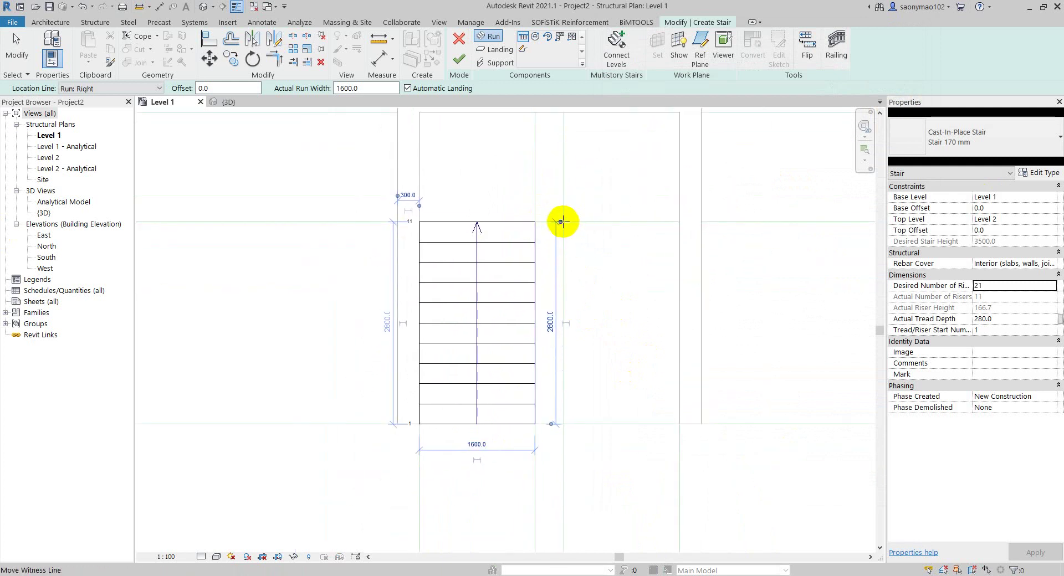
scroll(561, 222, "up", 2)
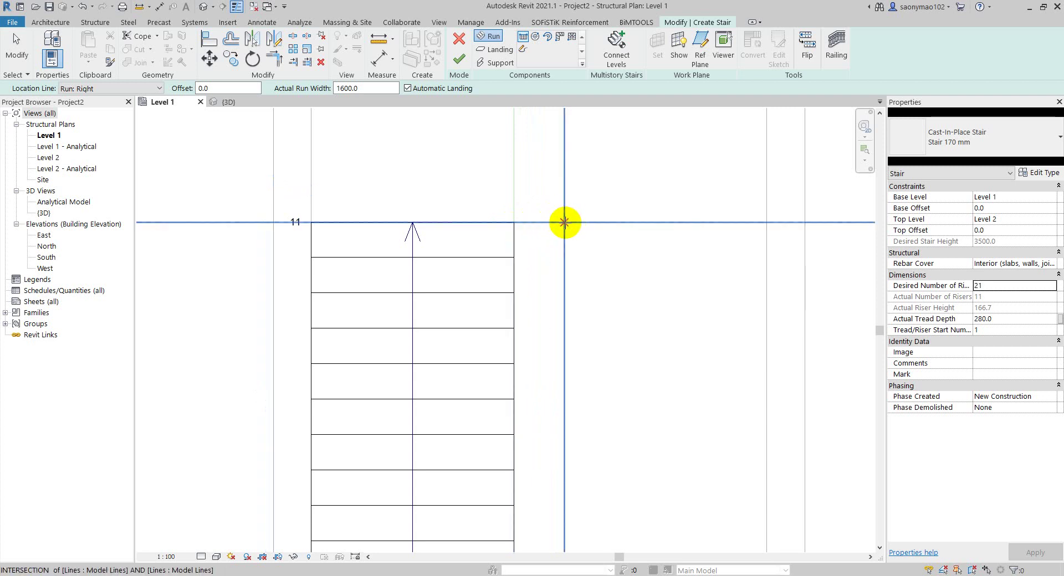
Step: Draw the parallel second run for risers 12–21, joined by an automatic landing
left_click(565, 222)
scroll(563, 230, "down", 3)
scroll(563, 327, "up", 1)
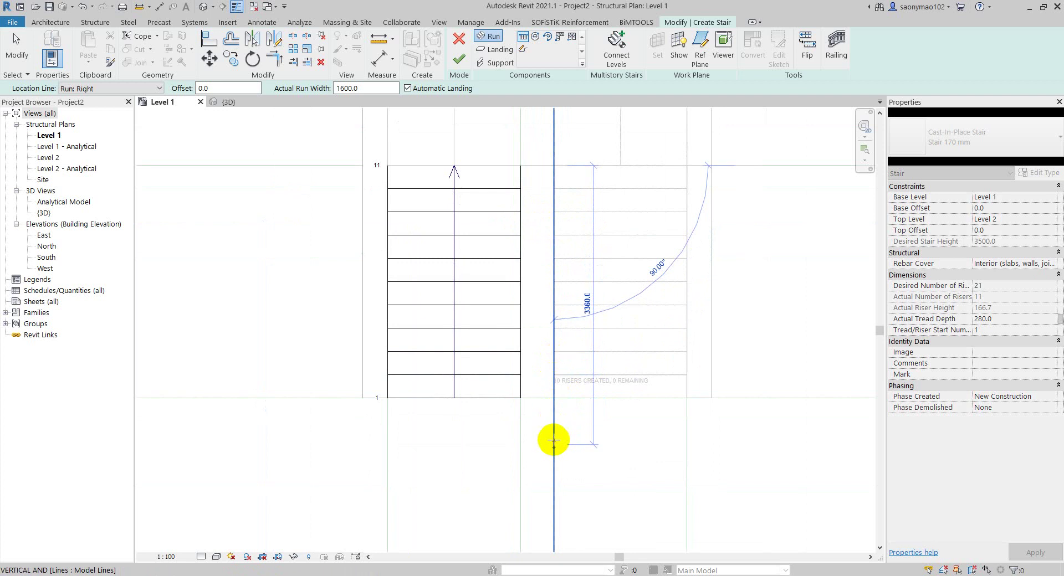
left_click(554, 441)
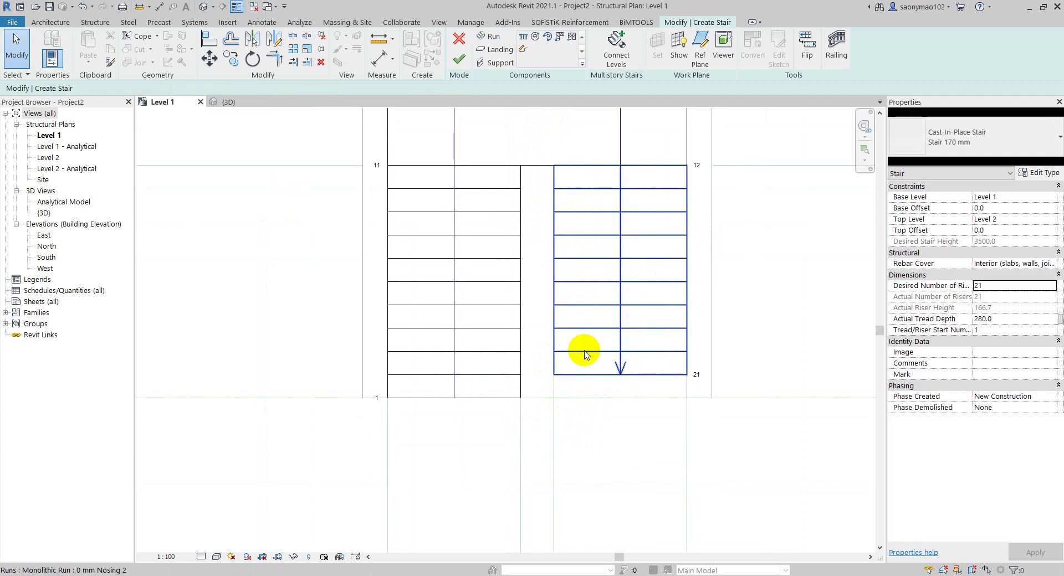
scroll(582, 355, "down", 2)
middle_click_drag(582, 356, 582, 443)
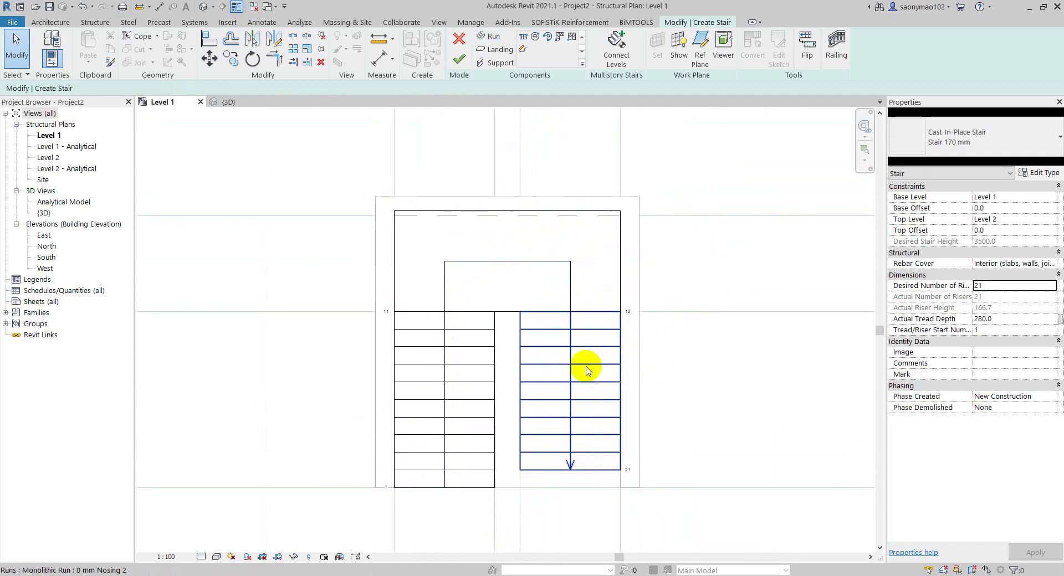
middle_click_drag(582, 368, 601, 368)
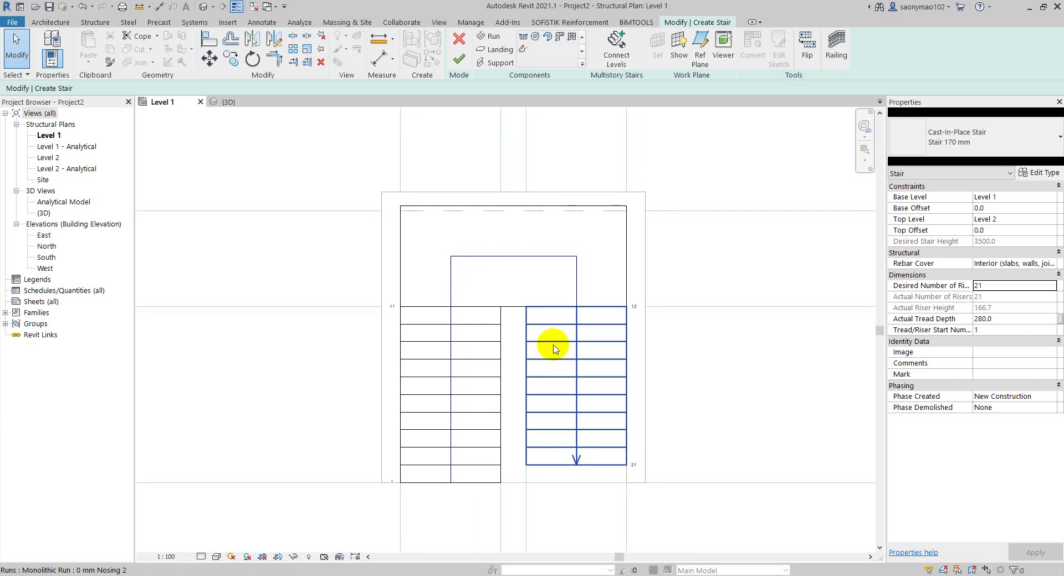
Step: Finish the stair edit and view the walls in the 3D view
left_click(459, 60)
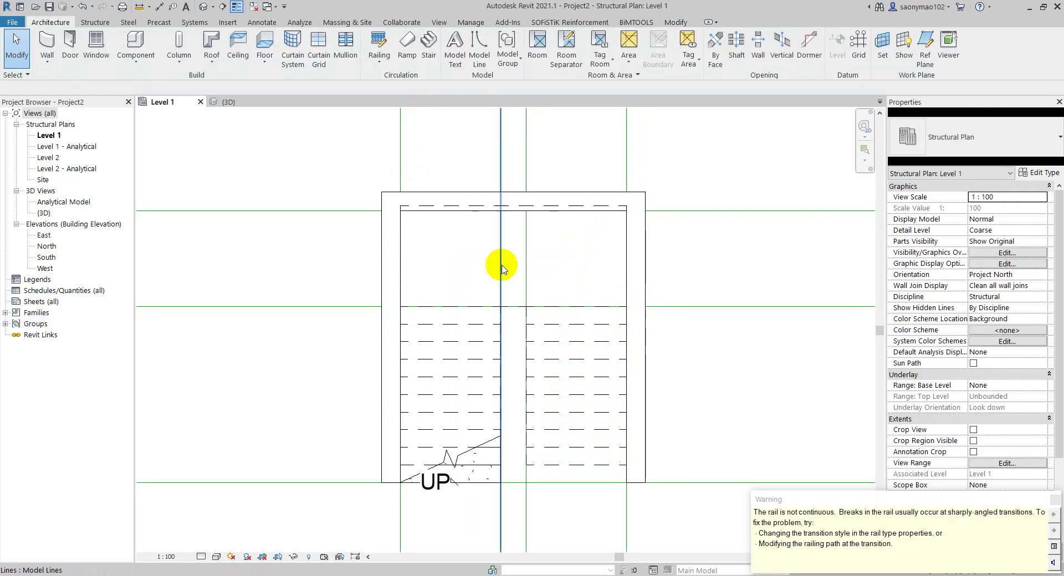
middle_click_drag(526, 292, 547, 279)
middle_click_drag(621, 309, 617, 310)
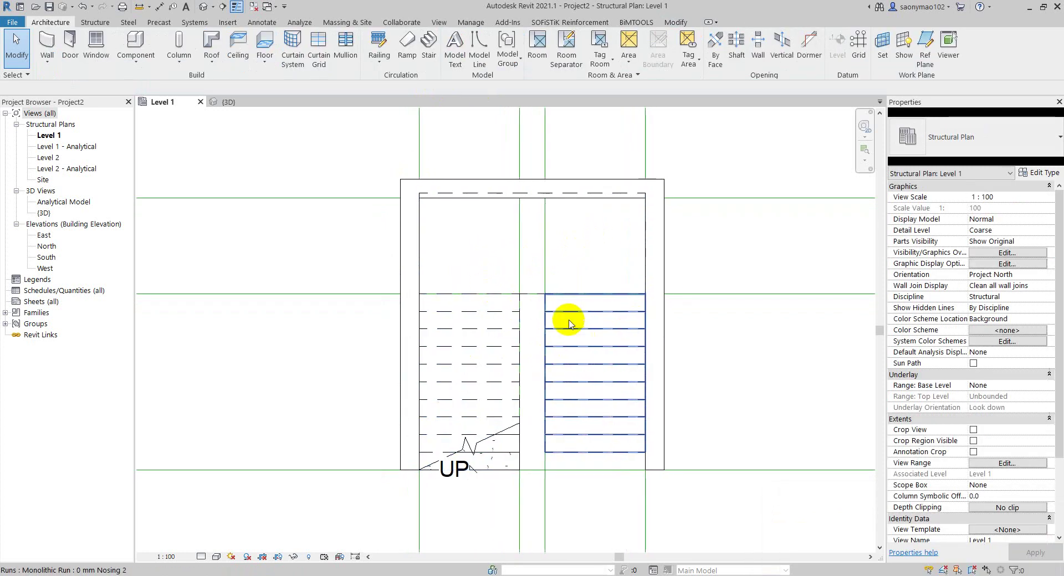
left_click(204, 11)
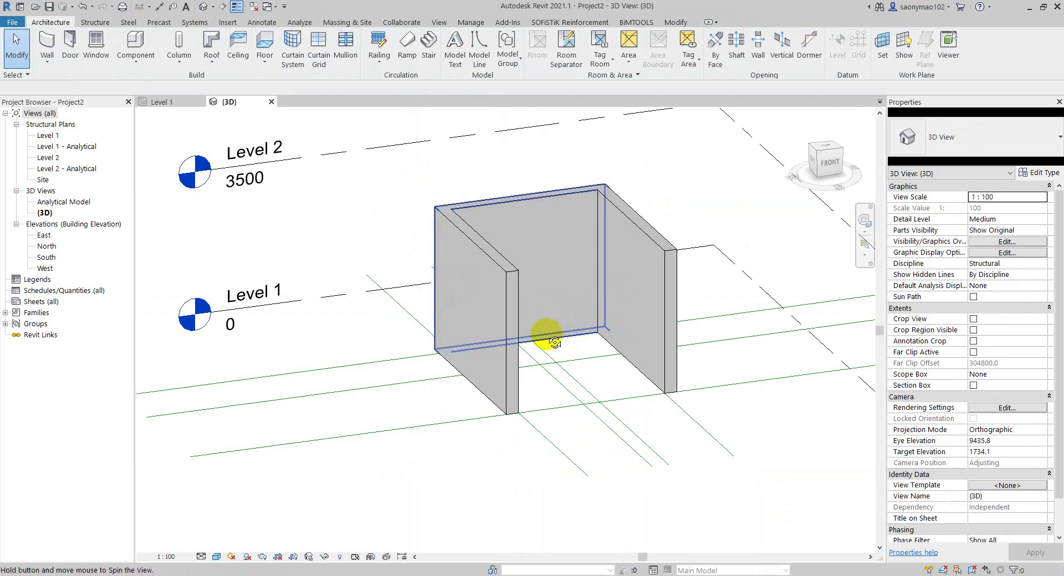
mouse_move(546, 333)
middle_mouse_down("shift")
mouse_move(534, 256)
mouse_move(665, 304)
mouse_move(660, 409)
mouse_move(715, 486)
middle_mouse_up("shift")
scroll(602, 302, "down", 1)
scroll(593, 310, "down", 2)
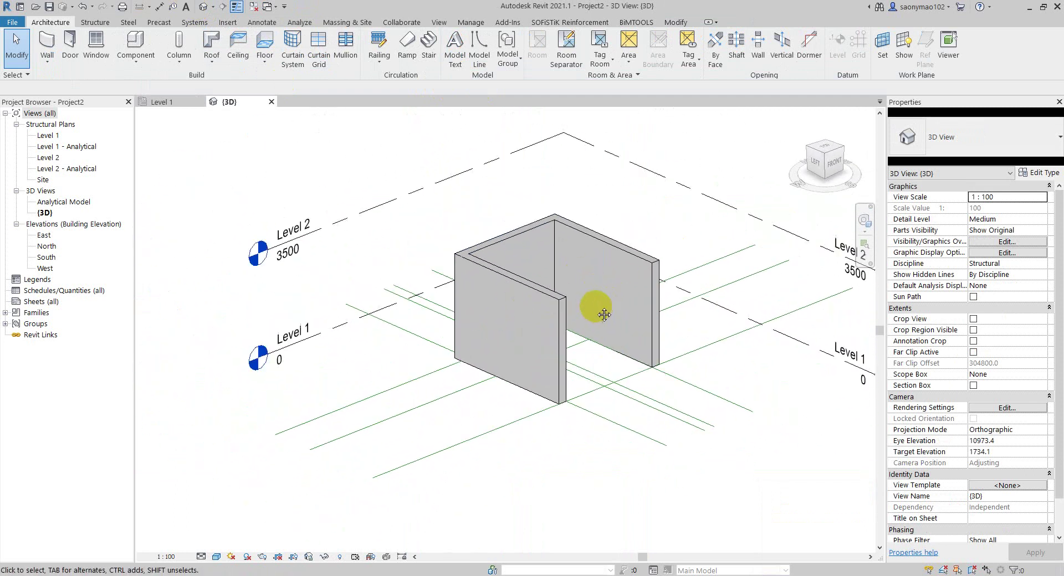
Step: Turn on the Stairs category in the 3D view's Visibility/Graphics settings
key("g")
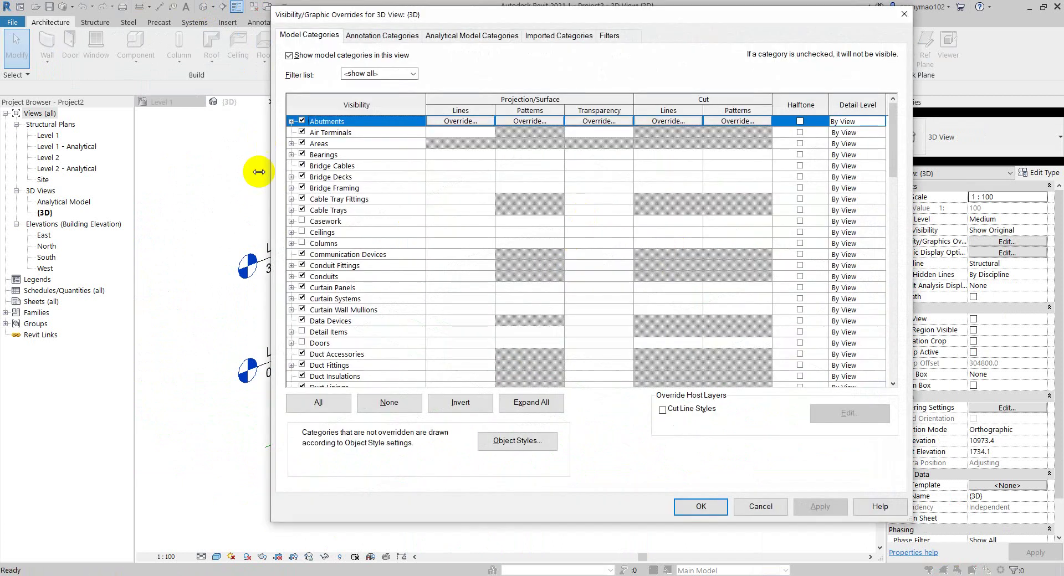
scroll(380, 321, "down", 1)
scroll(370, 331, "down", 3)
scroll(370, 331, "down", 3)
scroll(370, 331, "down", 3)
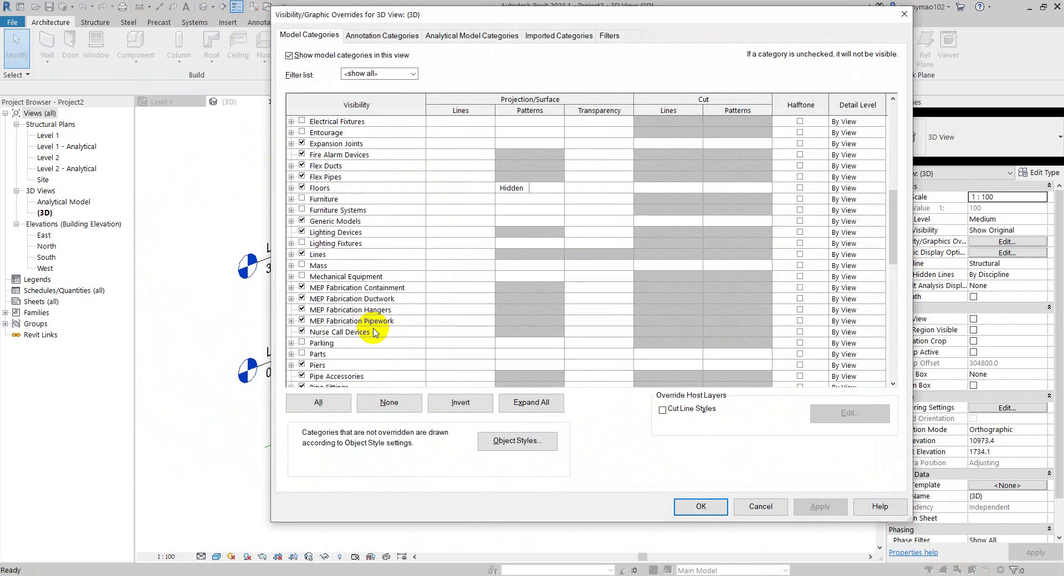
scroll(373, 332, "down", 3)
scroll(377, 332, "down", 3)
scroll(379, 333, "down", 4)
scroll(383, 331, "down", 1)
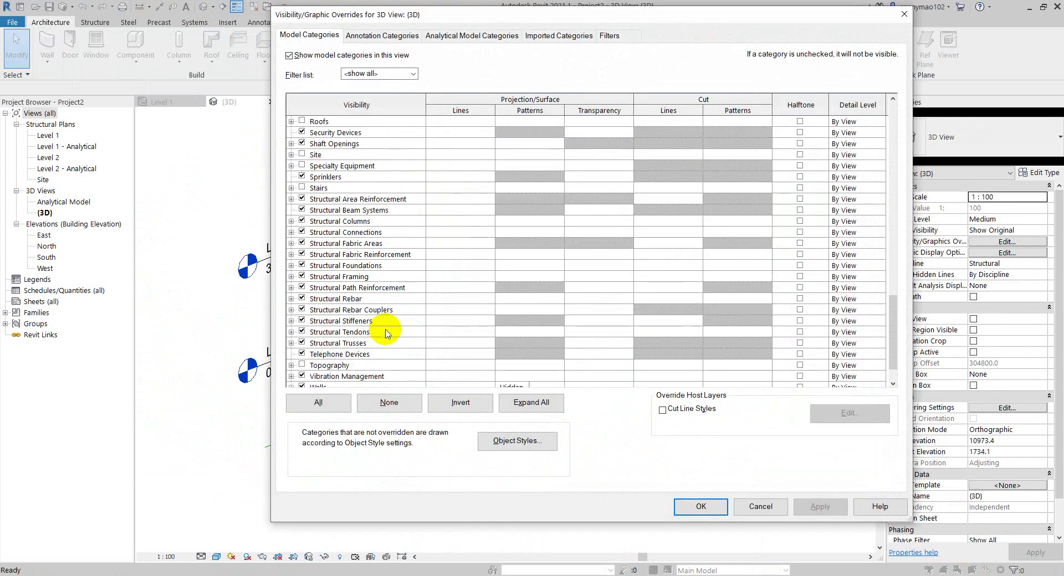
scroll(381, 327, "up", 1)
scroll(354, 305, "up", 1)
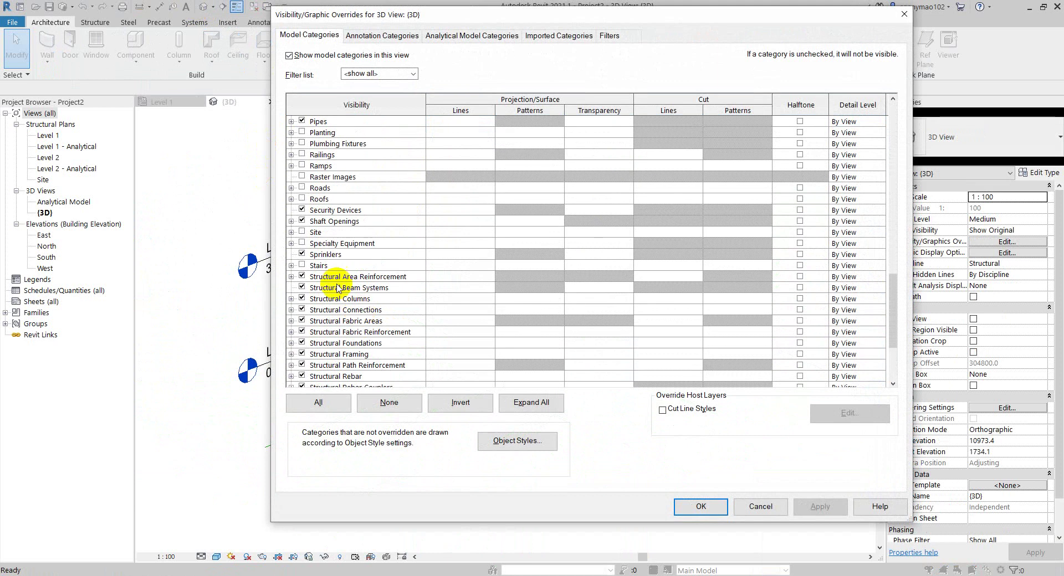
left_click(302, 266)
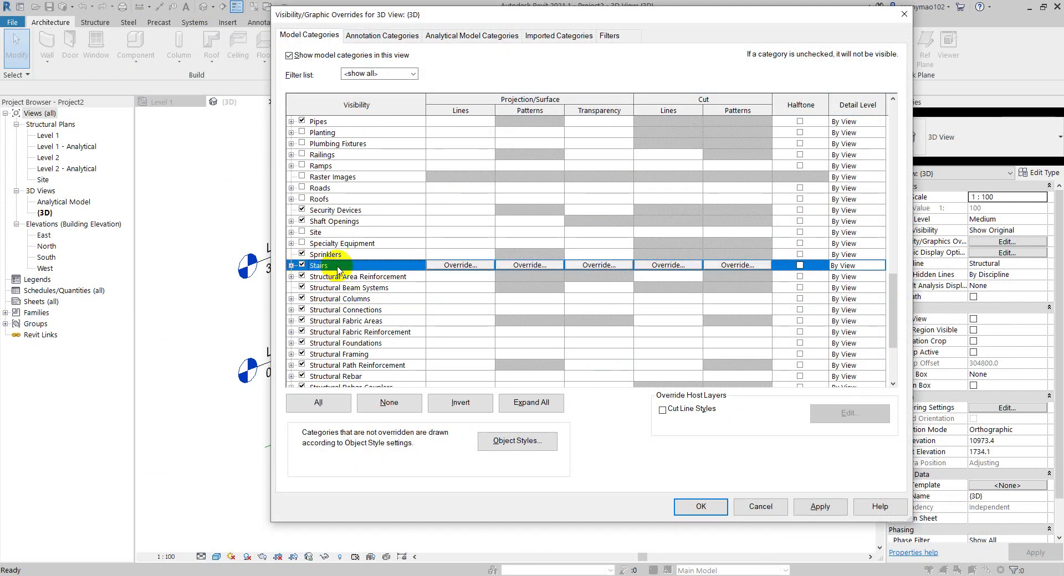
left_click(820, 507)
left_click(702, 506)
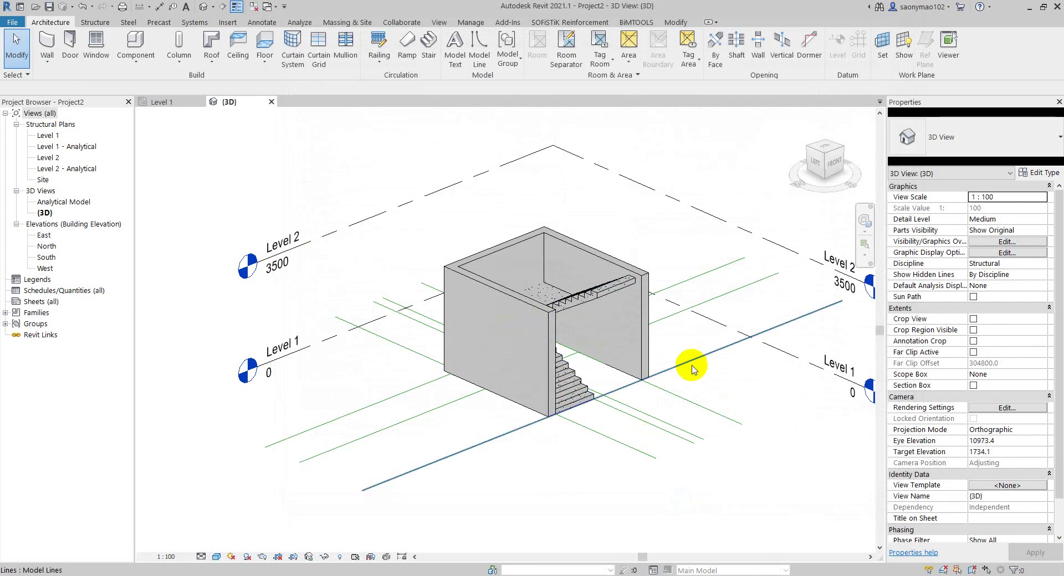
Step: Open the North and East elevation views
mouse_move(693, 368)
middle_mouse_down("shift")
mouse_move(453, 371)
mouse_move(577, 332)
mouse_move(703, 388)
mouse_move(613, 475)
mouse_move(839, 394)
mouse_move(848, 367)
mouse_move(755, 457)
mouse_move(841, 416)
mouse_move(836, 407)
middle_mouse_up("shift")
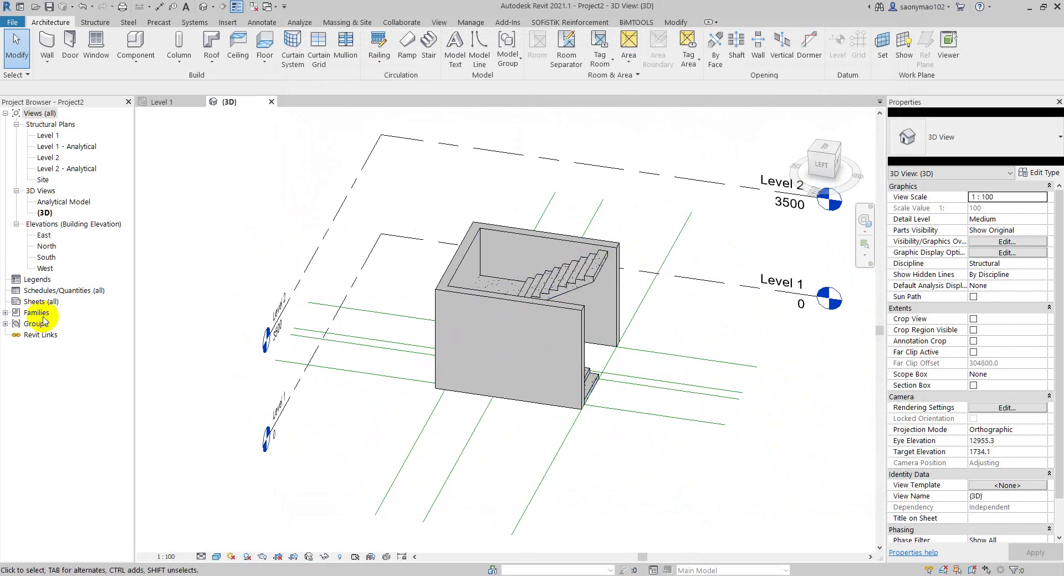
double_click(47, 246)
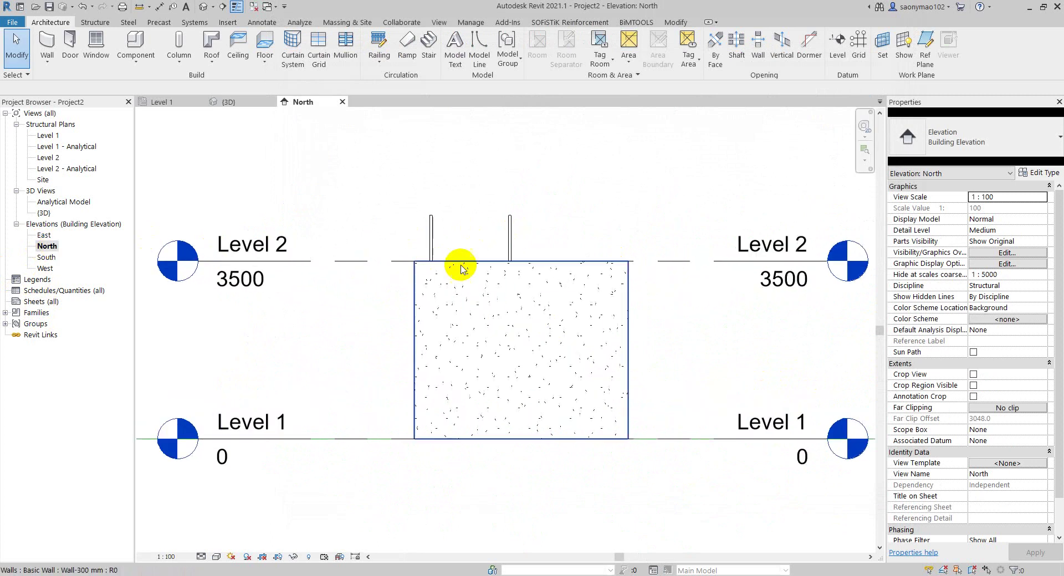
double_click(44, 235)
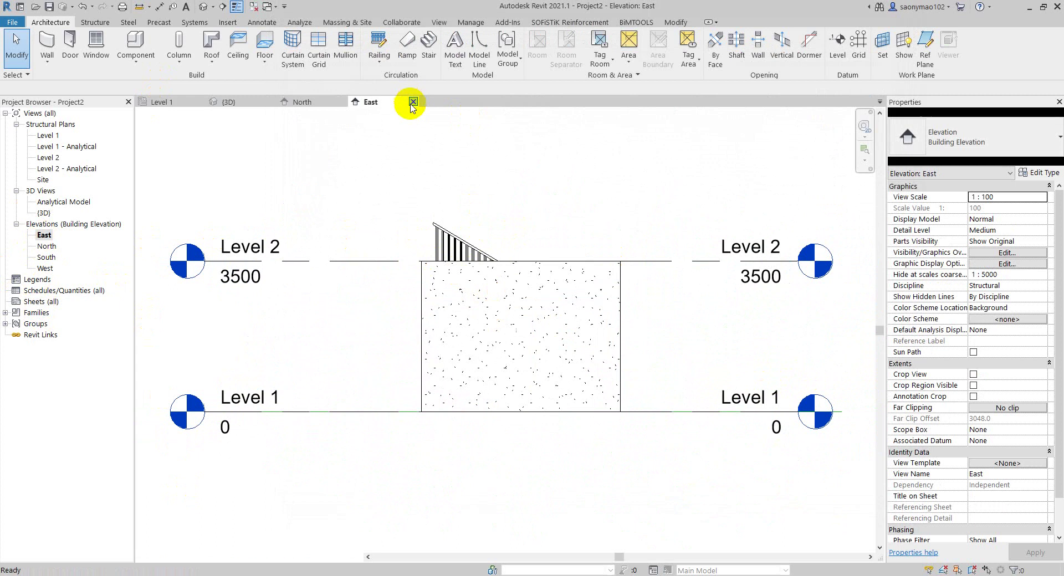
left_click(413, 101)
double_click(44, 235)
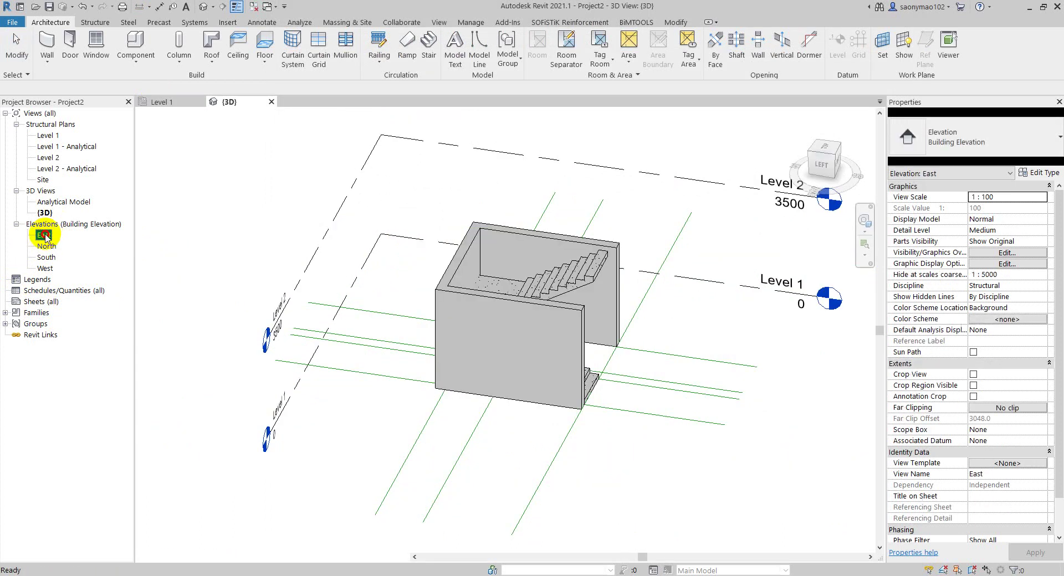
scroll(495, 308, "up", 1)
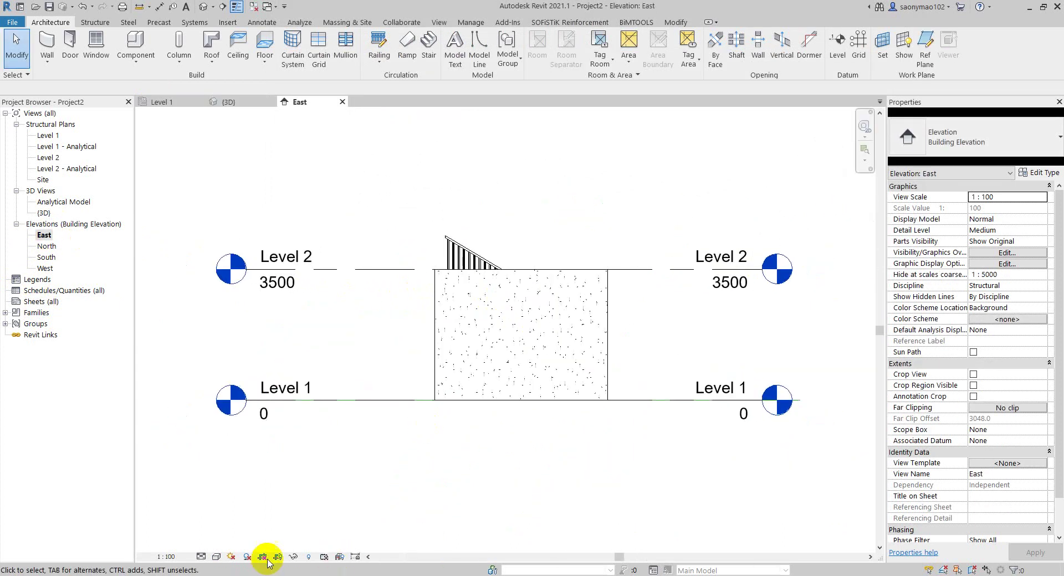
Step: Set the East elevation to Wireframe, then return to the Level 1 plan
left_click(216, 557)
left_click(222, 500)
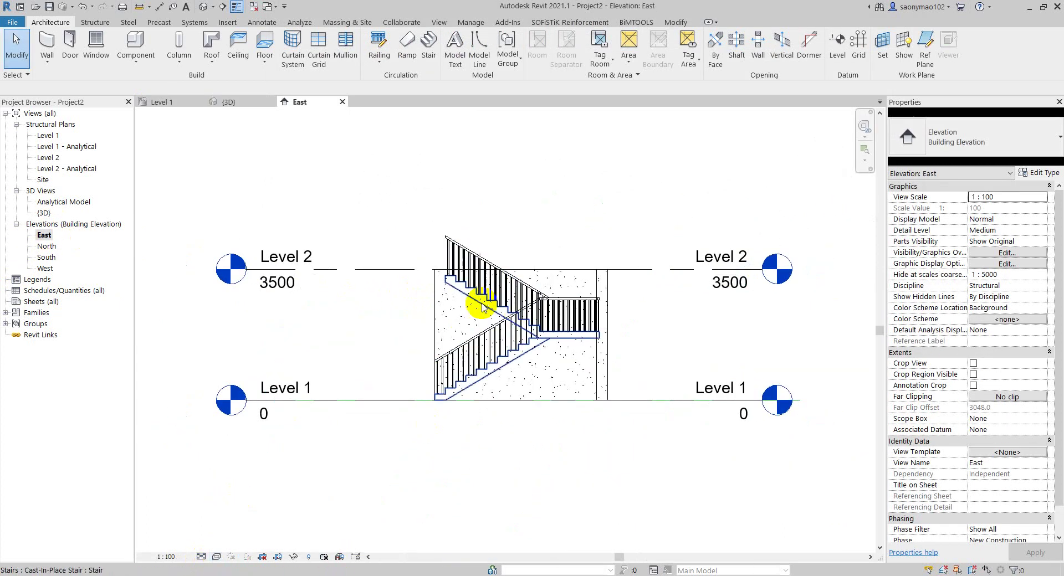
scroll(457, 294, "up", 3)
key("h")
key("l")
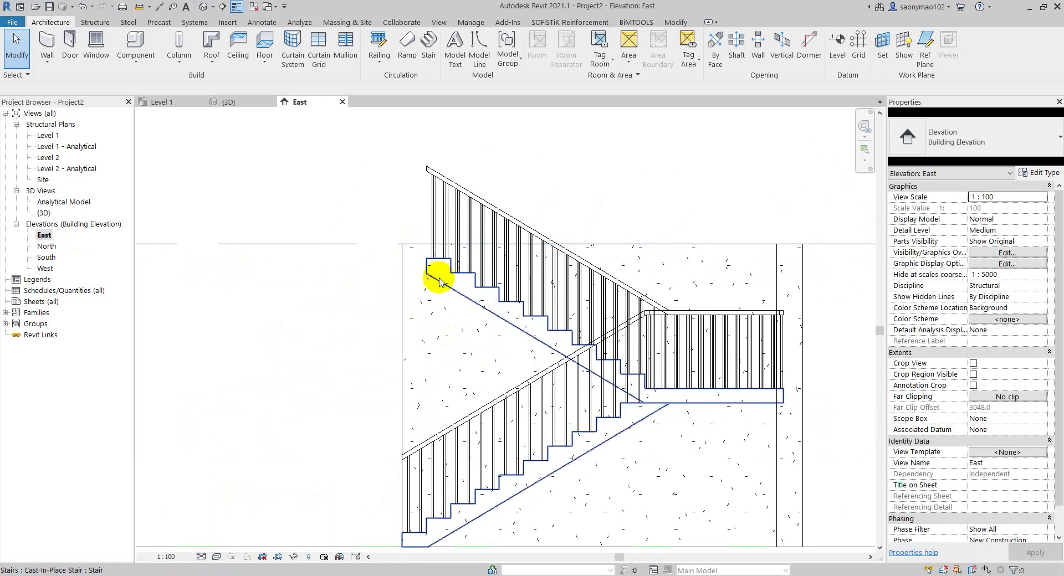
scroll(432, 270, "down", 1)
left_click(161, 102)
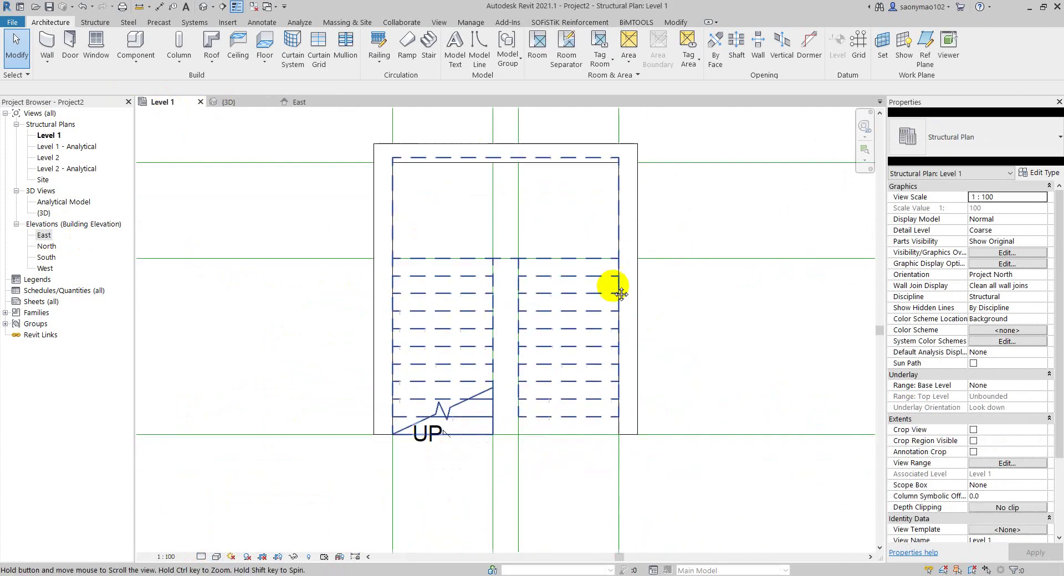
Step: Add a rectangular sketched landing beside riser 21
scroll(524, 391, "up", 2)
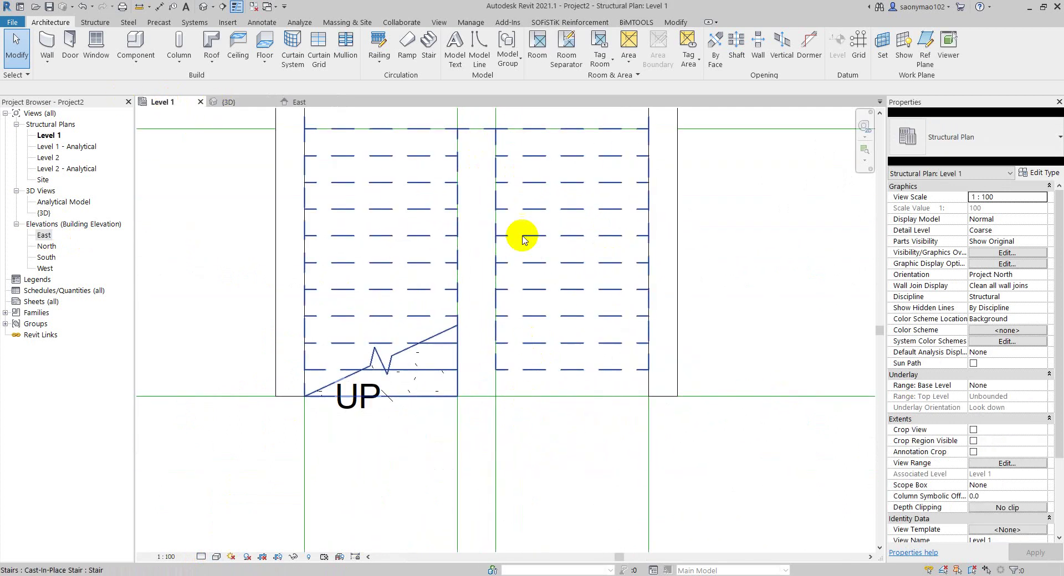
left_click(571, 375)
left_click(455, 53)
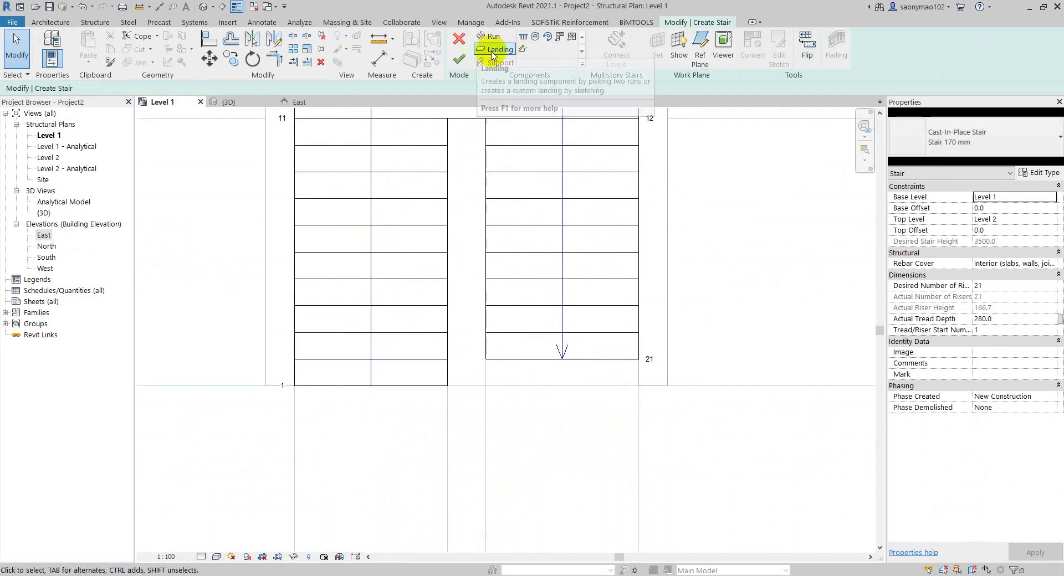
left_click(497, 49)
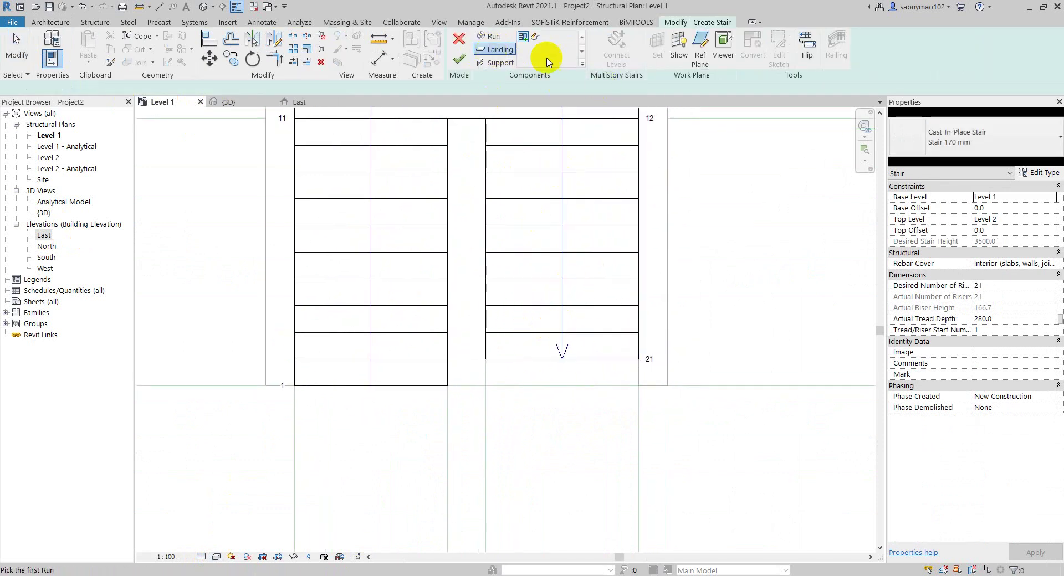
left_click(537, 40)
left_click(543, 39)
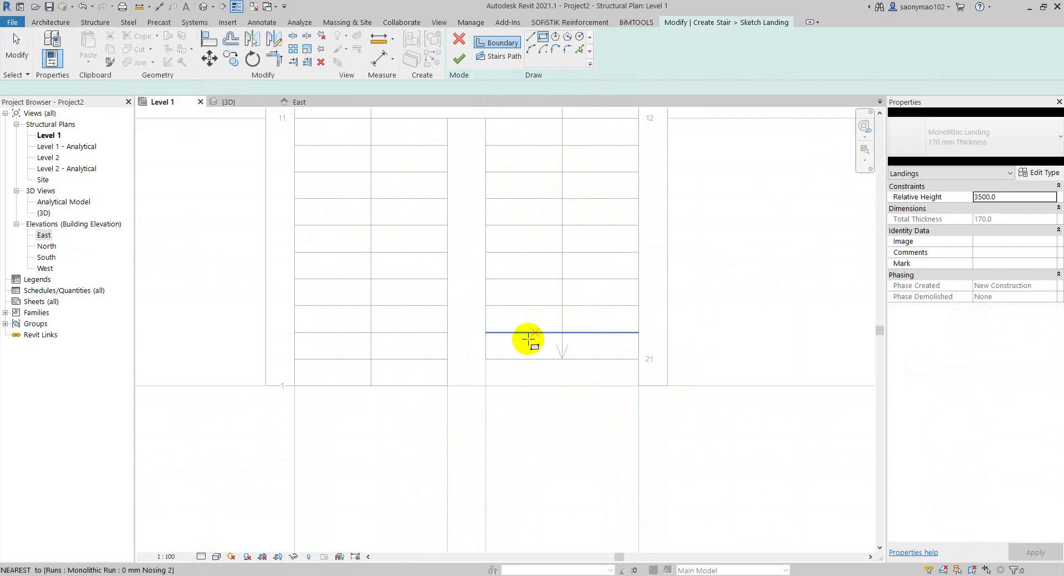
scroll(499, 364, "up", 2)
left_click(478, 356)
left_click(711, 398)
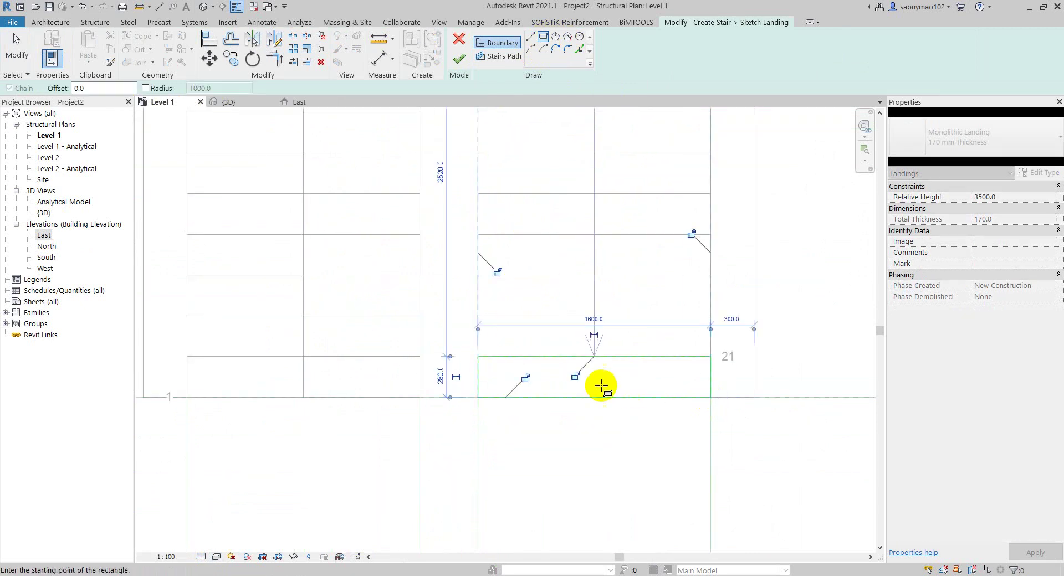
key("Escape")
key("Escape")
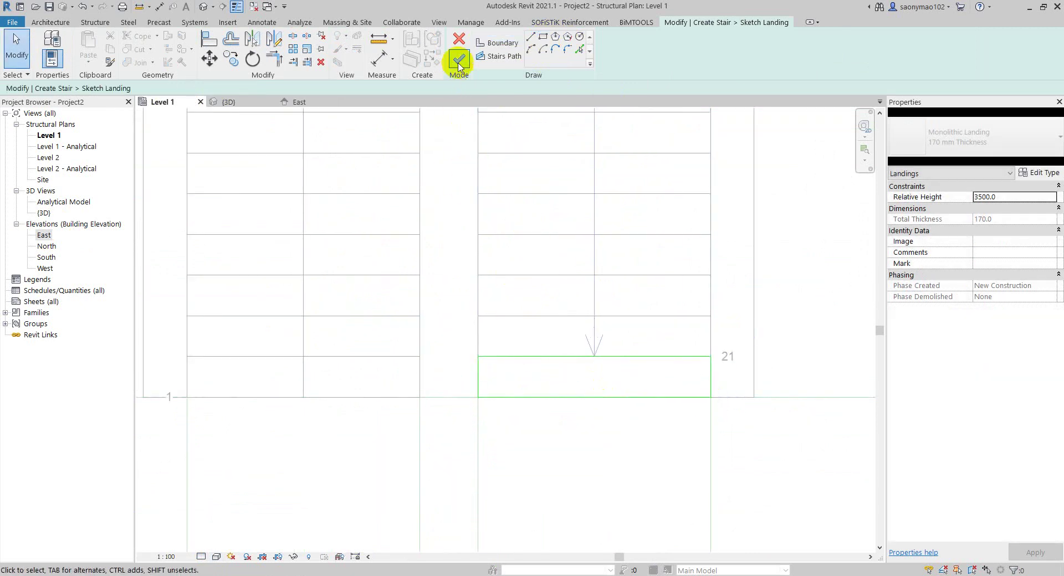
left_click(459, 61)
Step: Reduce the upper landing's depth to 1520 and finish the stair edit
scroll(643, 421, "down", 2)
scroll(652, 357, "down", 1)
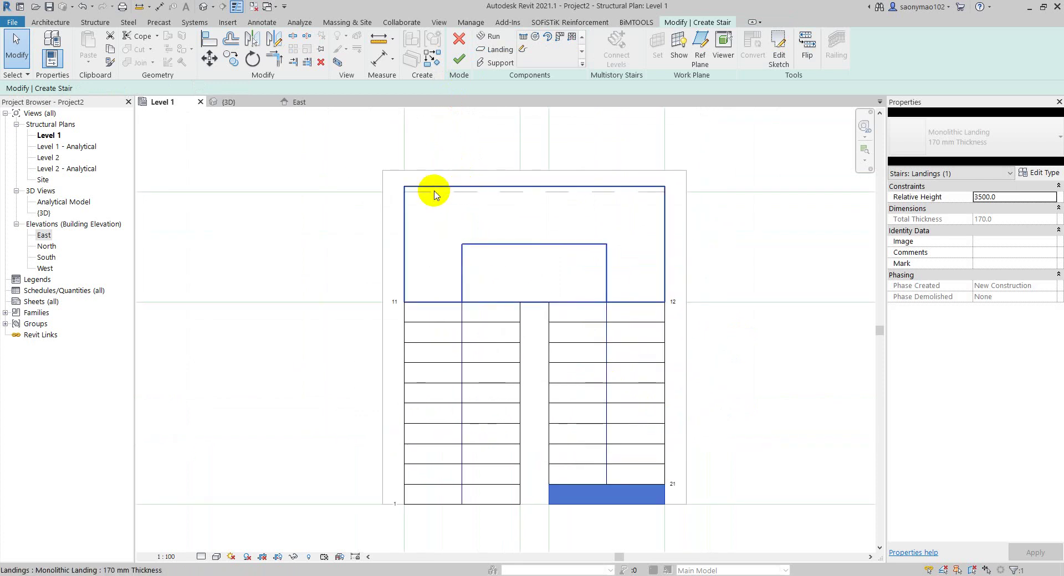
scroll(521, 199, "up", 2)
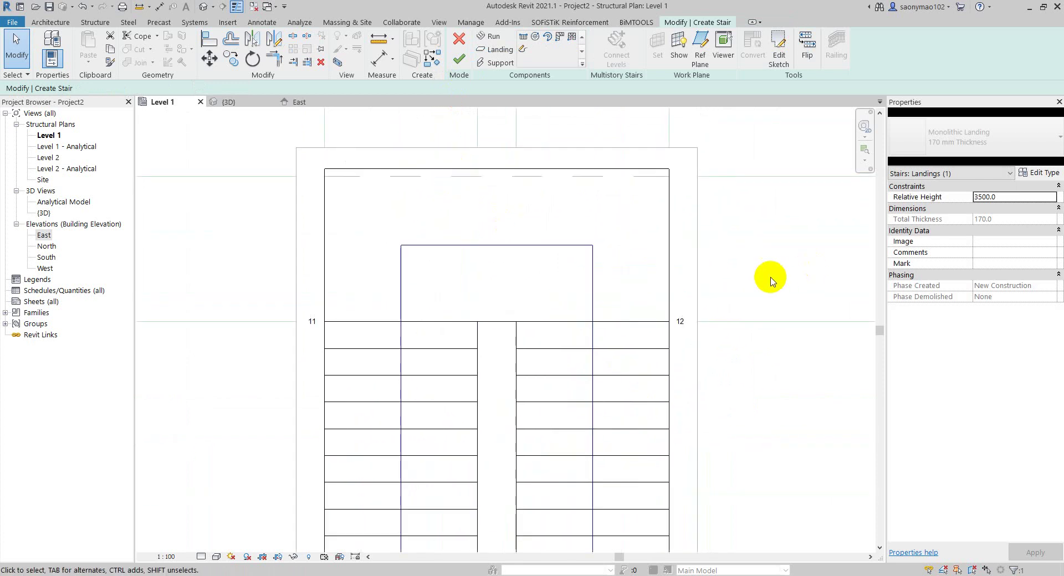
left_click(668, 246)
scroll(451, 213, "up", 2)
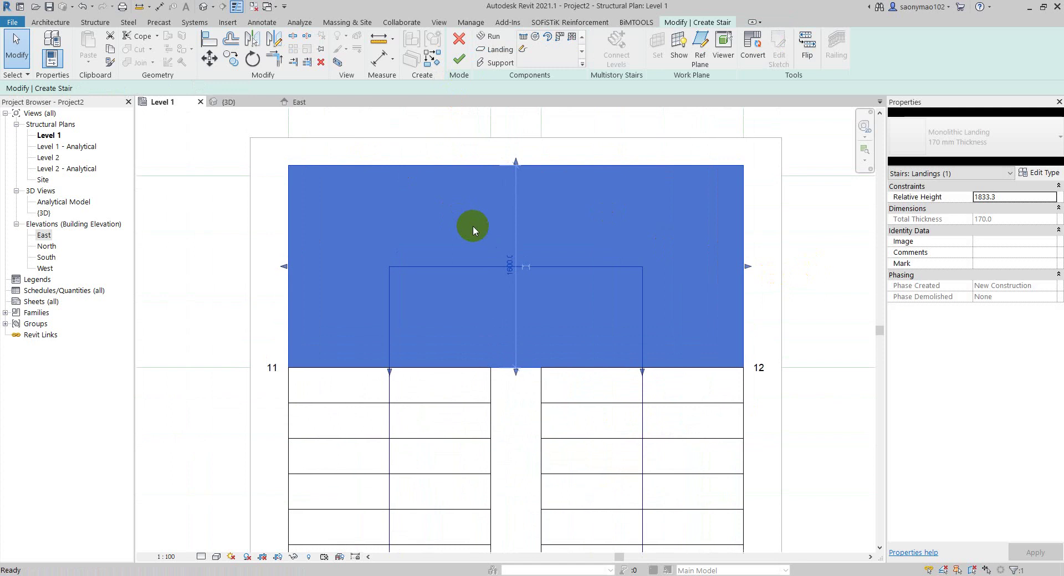
left_click_drag(516, 165, 515, 179)
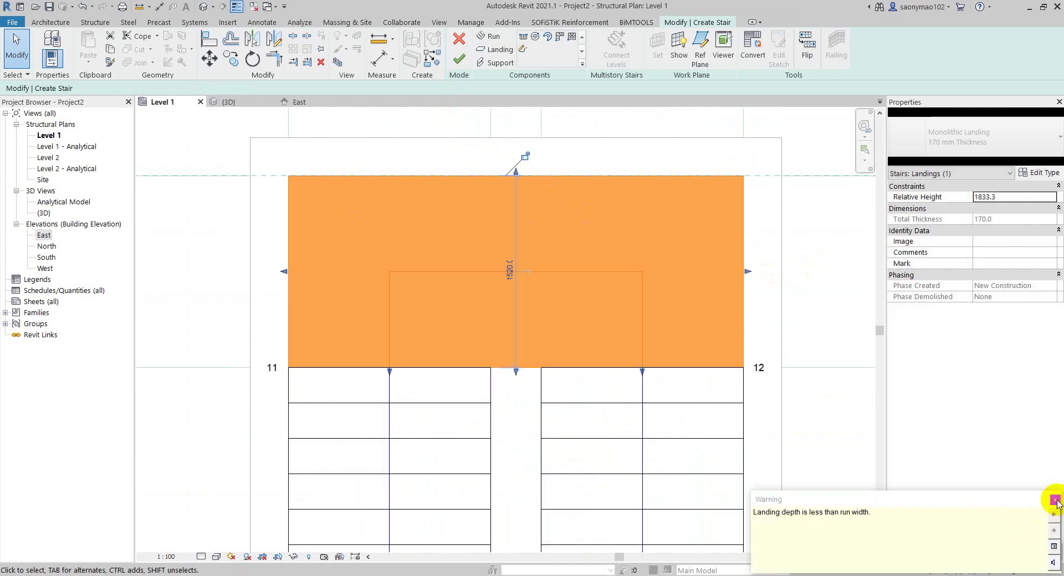
left_click(1056, 500)
scroll(507, 191, "down", 2)
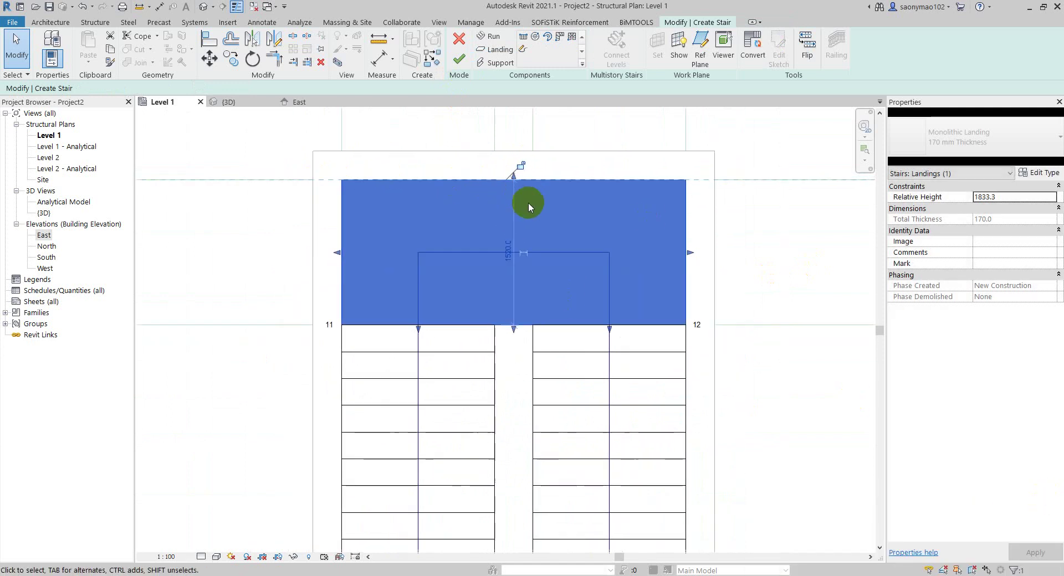
middle_click_drag(528, 206, 523, 202)
left_click(462, 61)
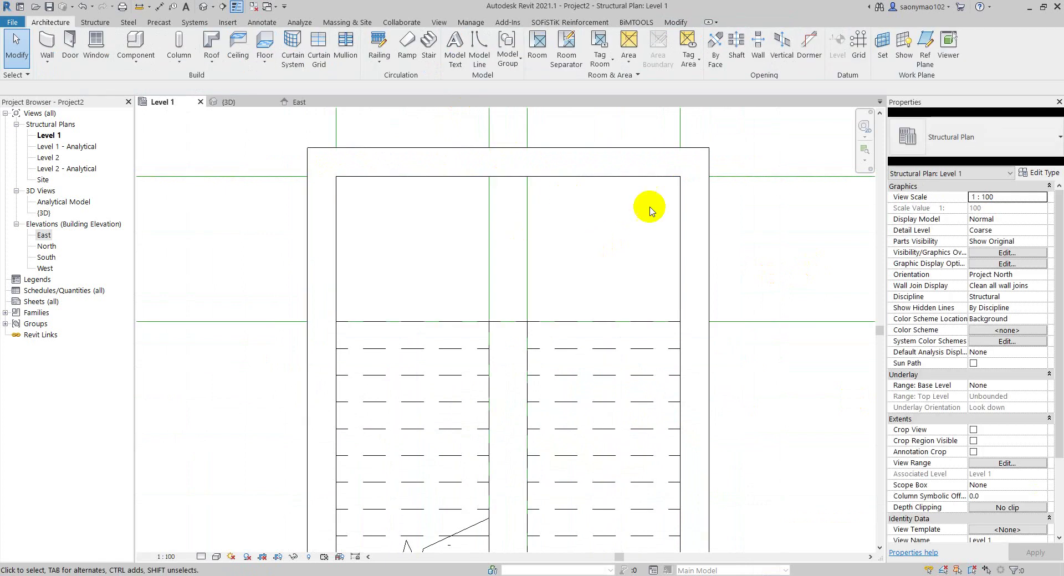
Step: Review the stair in the 3D view from the front
scroll(443, 166, "down", 2)
middle_click_drag(486, 231, 506, 282)
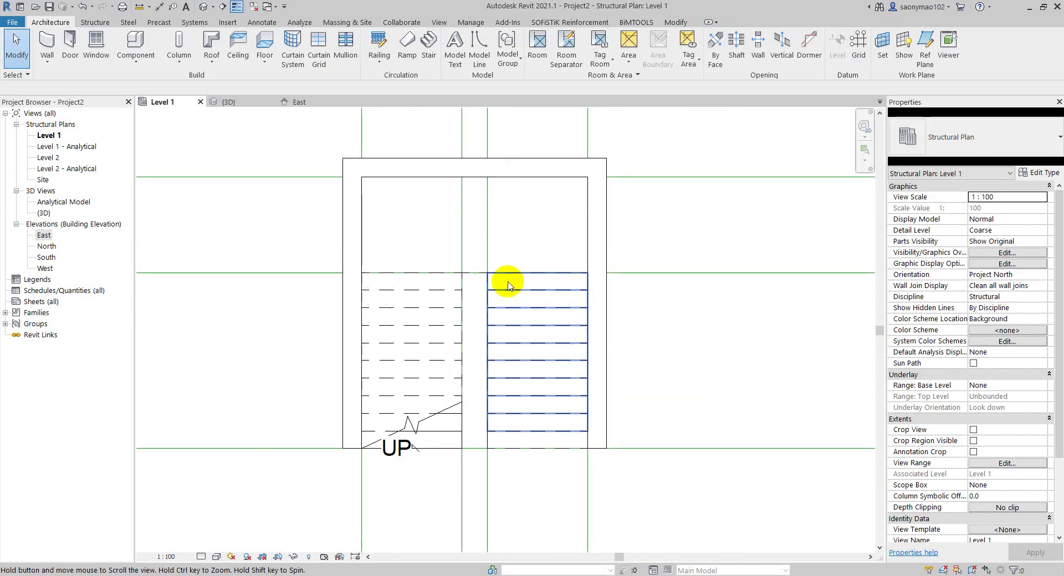
left_click(232, 103)
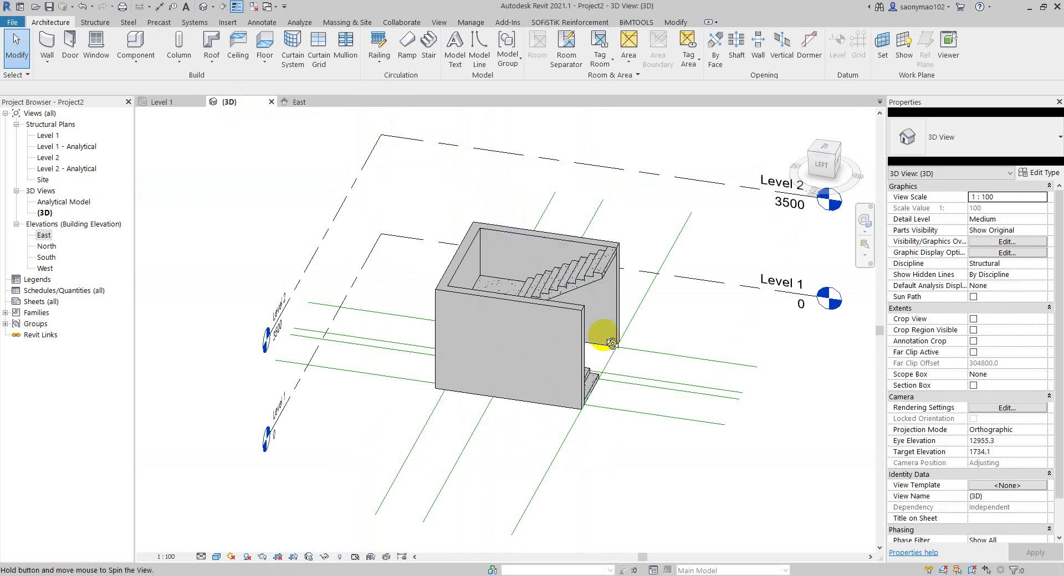
mouse_move(680, 340)
middle_mouse_down("shift")
mouse_move(558, 306)
mouse_move(699, 326)
middle_mouse_up("shift")
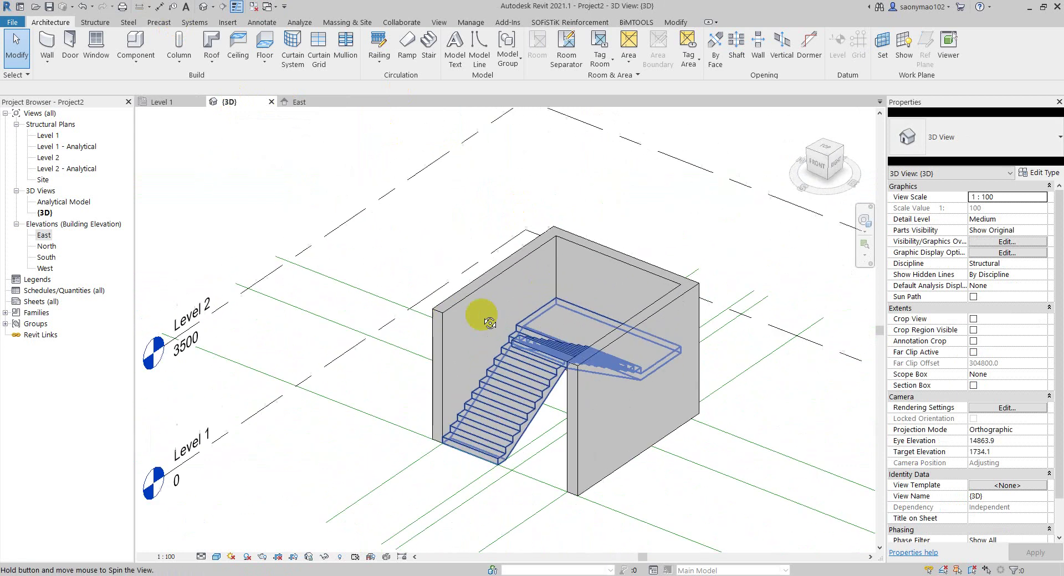
scroll(715, 305, "up", 1)
scroll(721, 297, "up", 2)
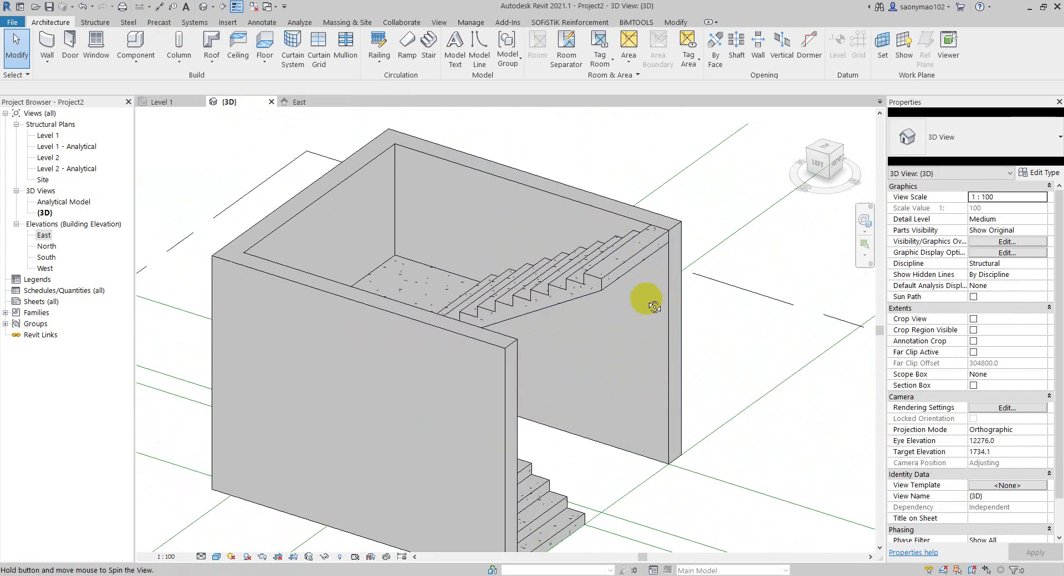
scroll(737, 244, "up", 1)
scroll(692, 235, "down", 1)
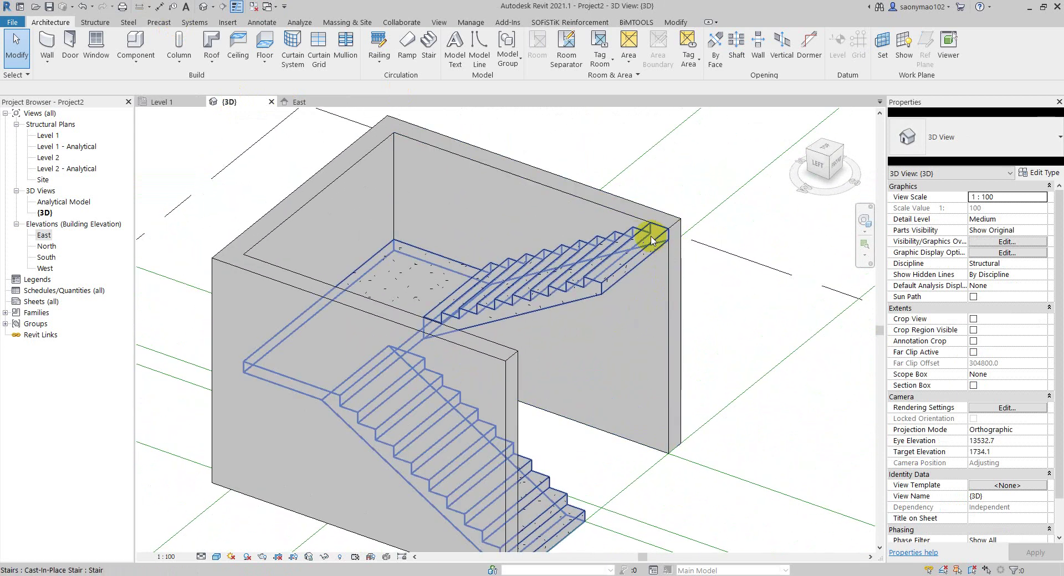
Step: Inspect the stair flights in the East elevation
left_click(294, 102)
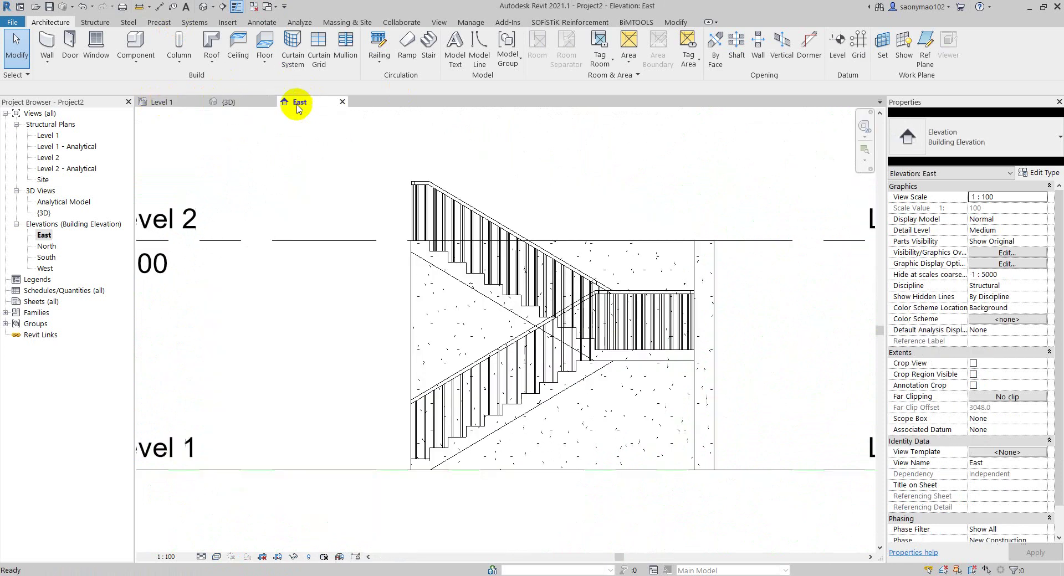
scroll(440, 289, "up", 2)
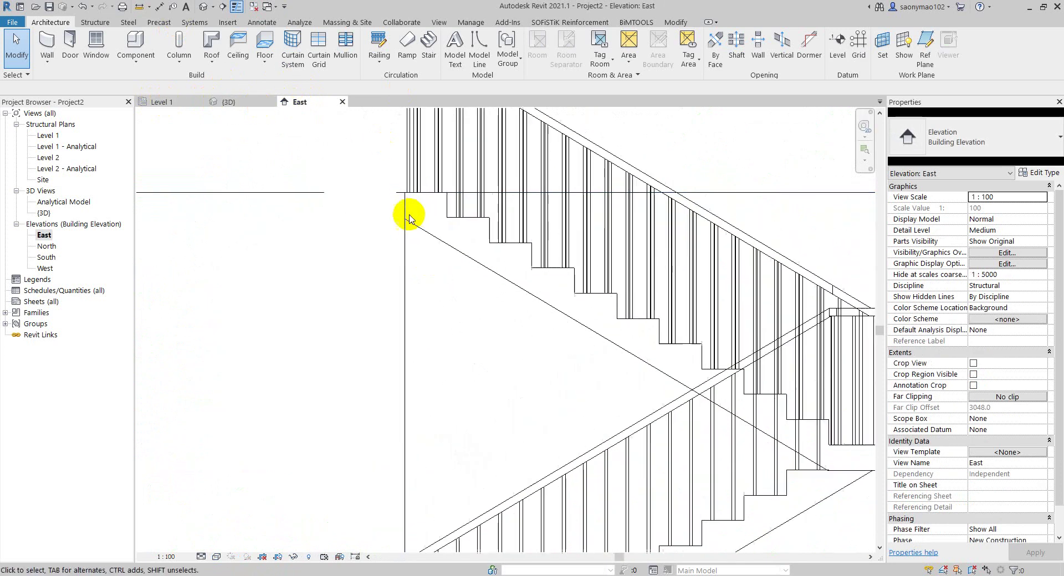
middle_click_drag(408, 214, 499, 298)
scroll(483, 281, "down", 1)
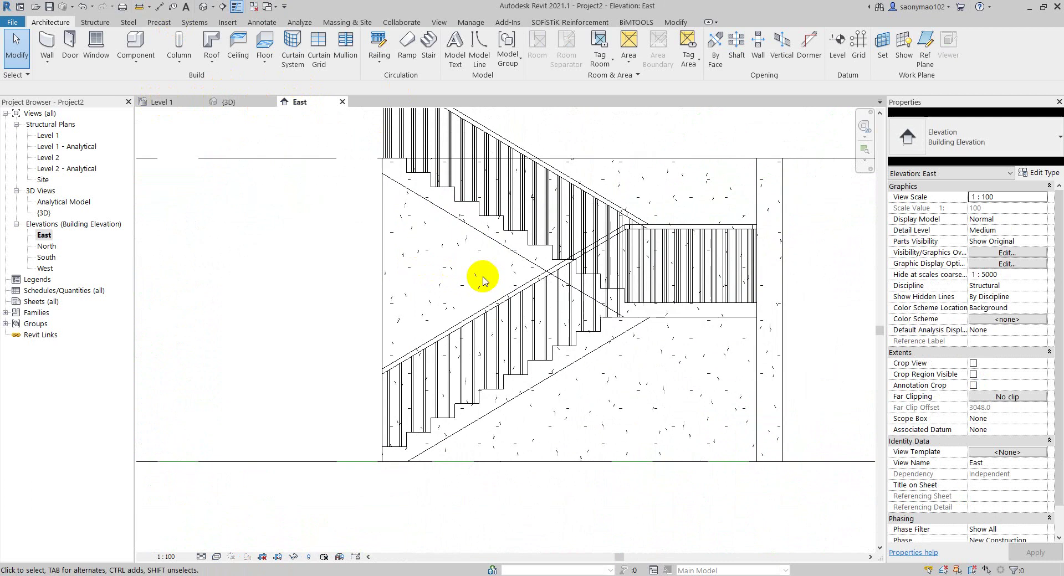
middle_click_drag(423, 287, 448, 290)
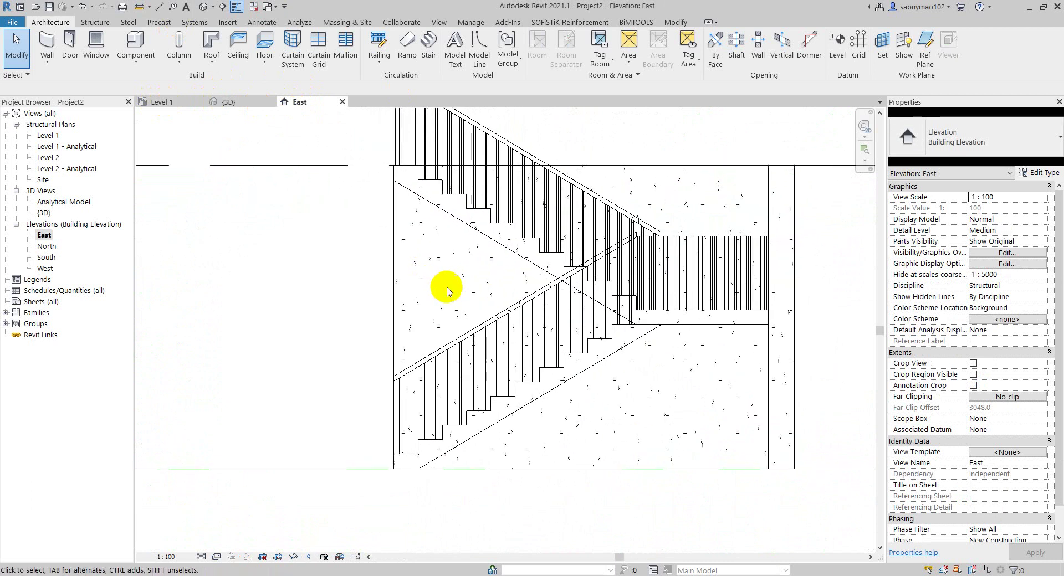
Step: Return to the 3D view, orbit to a top-down angle and select the stair
left_click(233, 102)
mouse_move(604, 301)
middle_mouse_down("shift")
mouse_move(646, 332)
mouse_move(526, 266)
mouse_move(637, 356)
mouse_move(268, 268)
middle_mouse_up("shift")
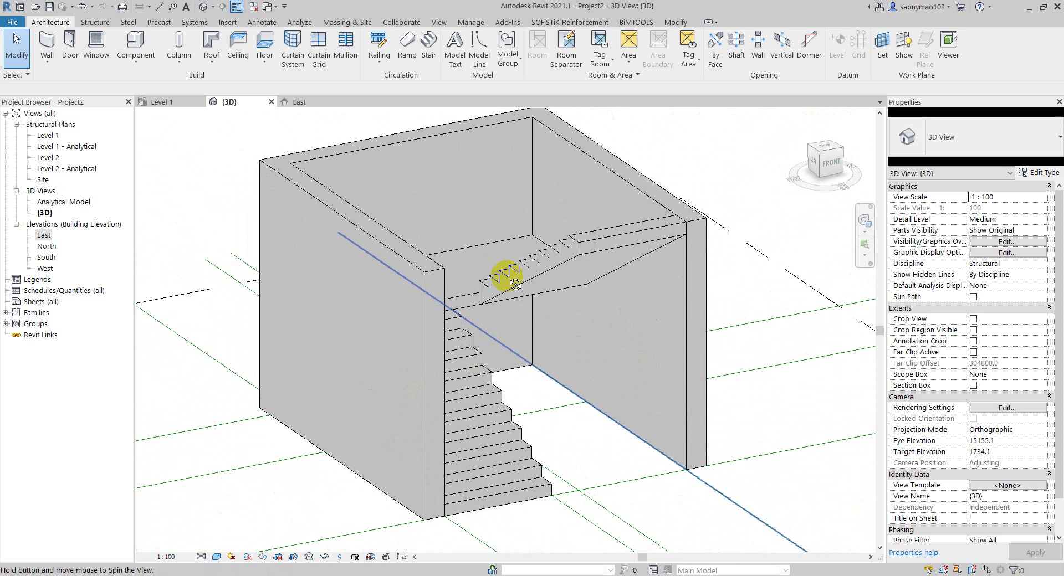
mouse_move(570, 373)
middle_mouse_down("shift")
mouse_move(564, 361)
mouse_move(563, 408)
mouse_move(682, 302)
middle_mouse_up("shift")
left_click(654, 291)
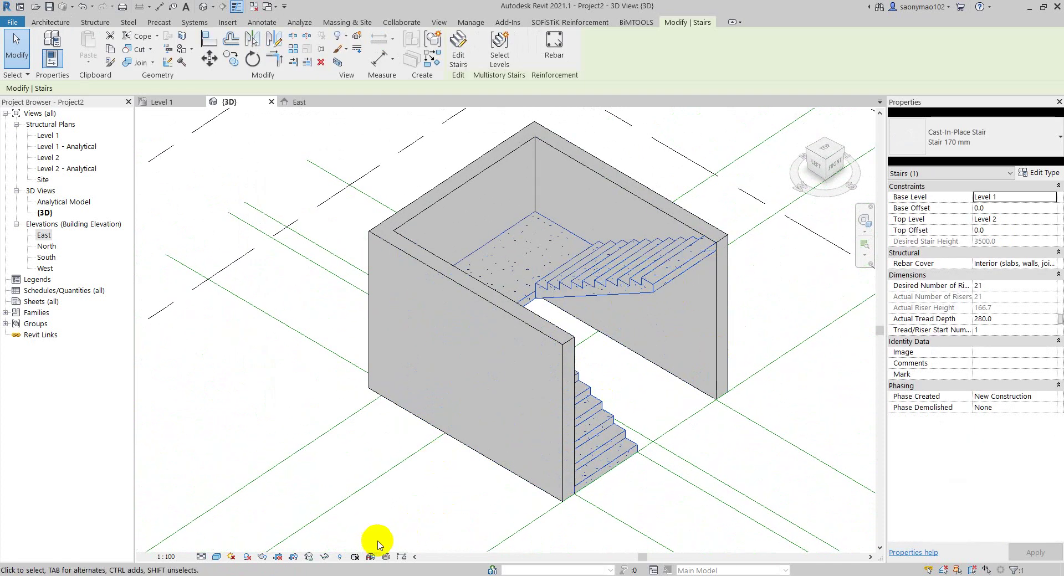
Step: Isolate the stair element so the walls hide, orbit around it, then deselect it
left_click(325, 557)
left_click(310, 453)
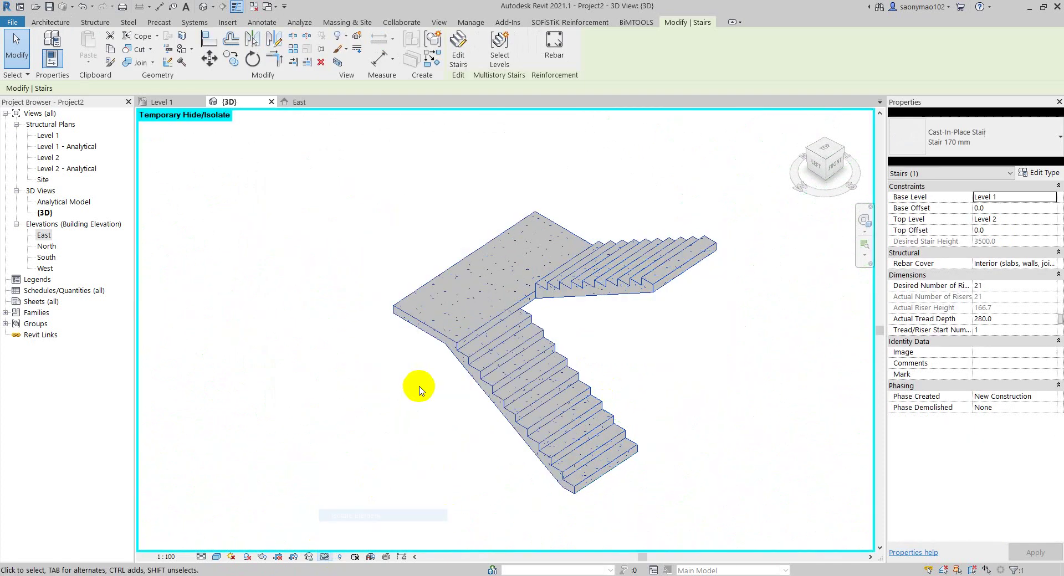
mouse_move(587, 422)
middle_mouse_down("shift")
mouse_move(357, 351)
mouse_move(623, 347)
mouse_move(540, 299)
mouse_move(505, 340)
mouse_move(368, 292)
mouse_move(553, 340)
mouse_move(555, 304)
mouse_move(594, 340)
mouse_move(541, 309)
mouse_move(554, 292)
mouse_move(601, 331)
mouse_move(580, 352)
middle_mouse_up("shift")
scroll(504, 341, "up", 2)
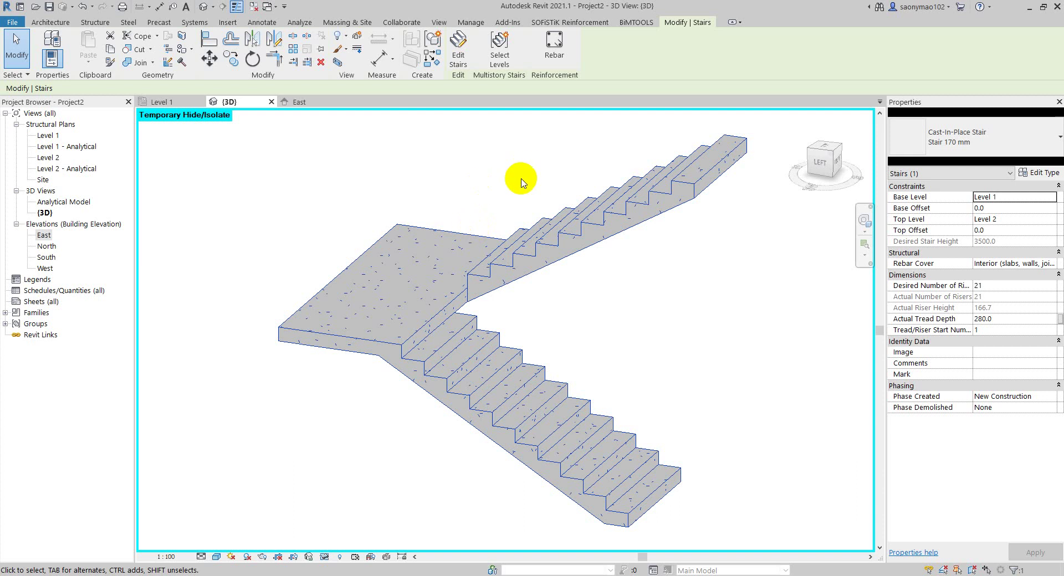
middle_click_drag(562, 260, 558, 258)
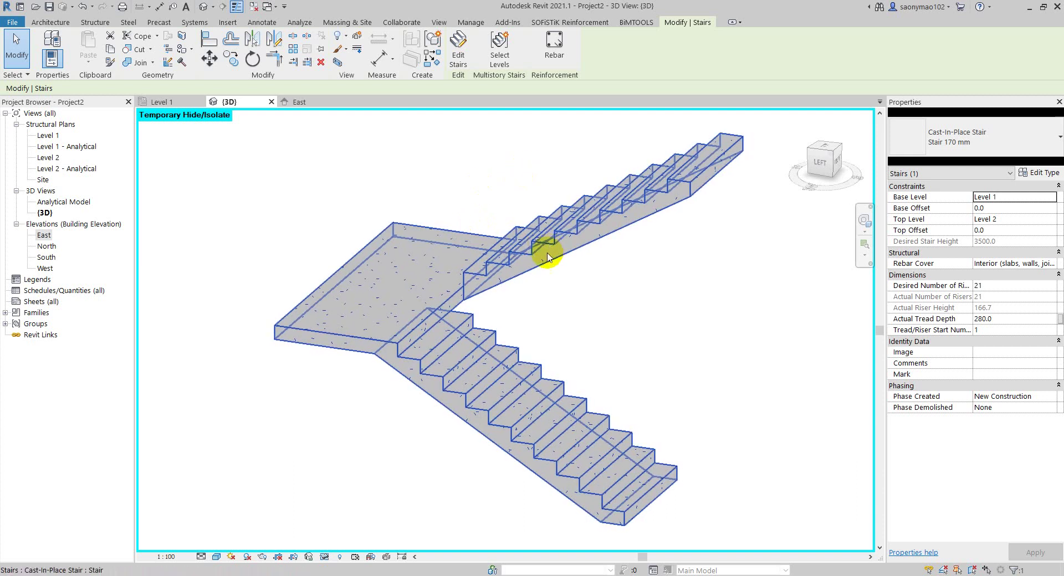
middle_click_drag(561, 317, 553, 304)
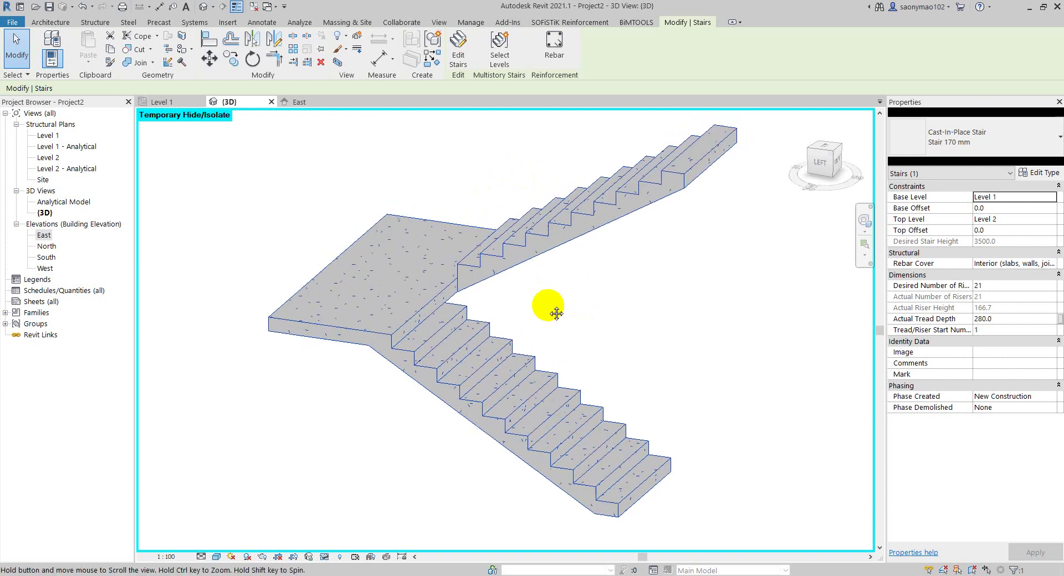
left_click(589, 290)
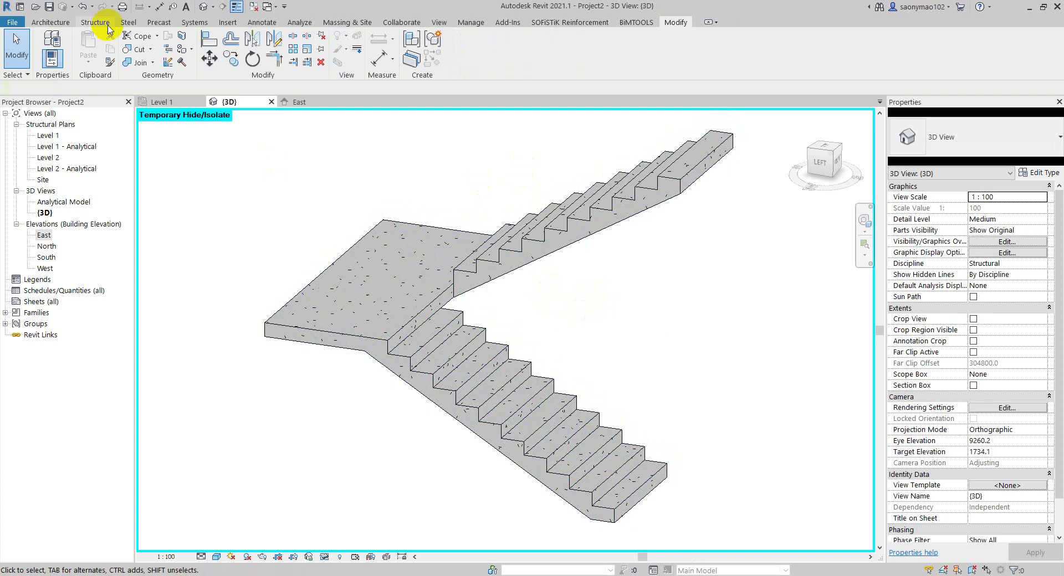
Step: Show the Structure tab's Component options, starting Place a Component and then cancelling it
left_click(103, 25)
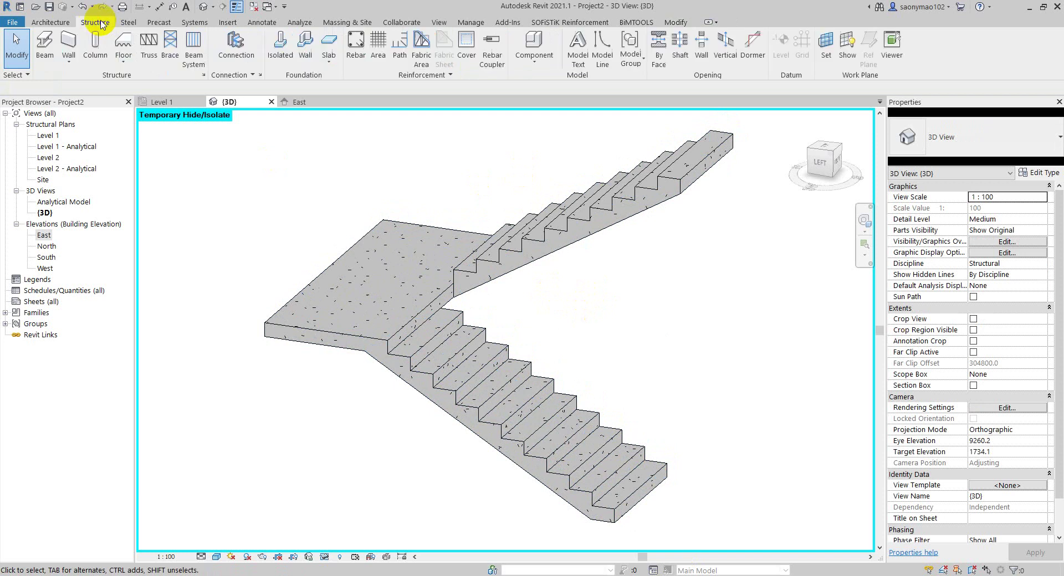
left_click(533, 58)
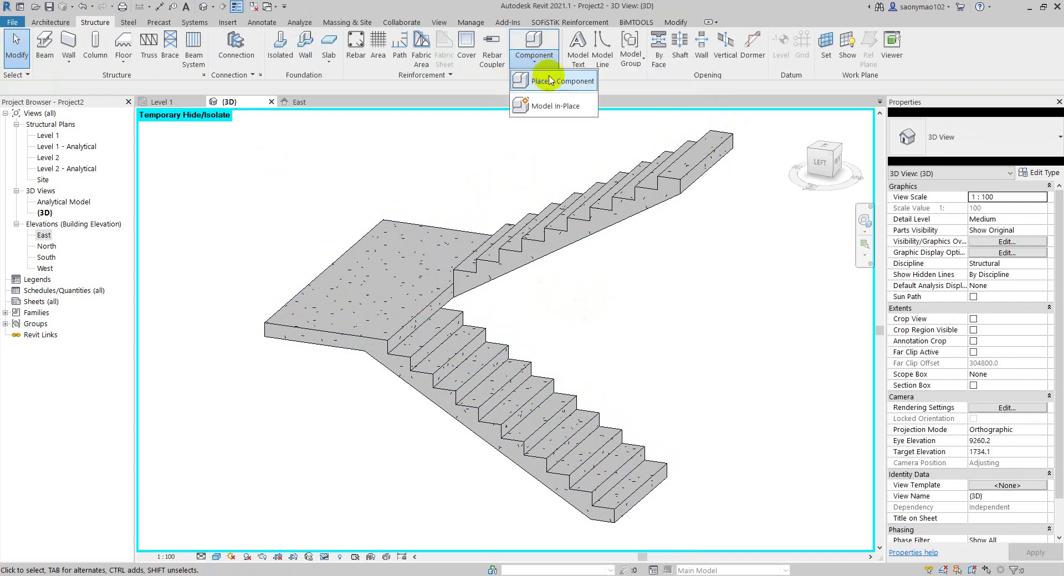
left_click(546, 81)
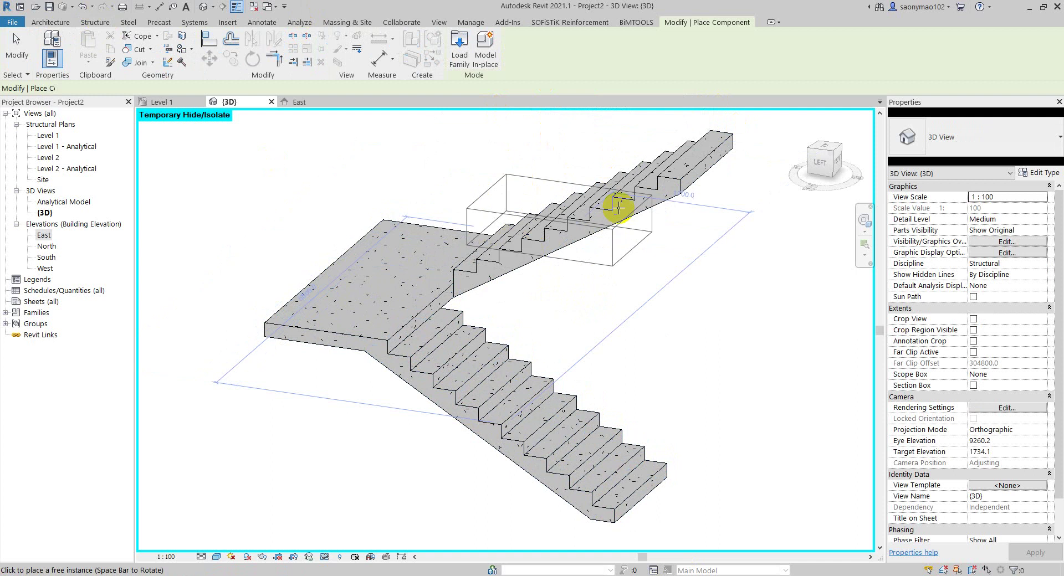
key("Escape")
Step: Start modelling a new component in place and scroll through the Family Category list
left_click(531, 55)
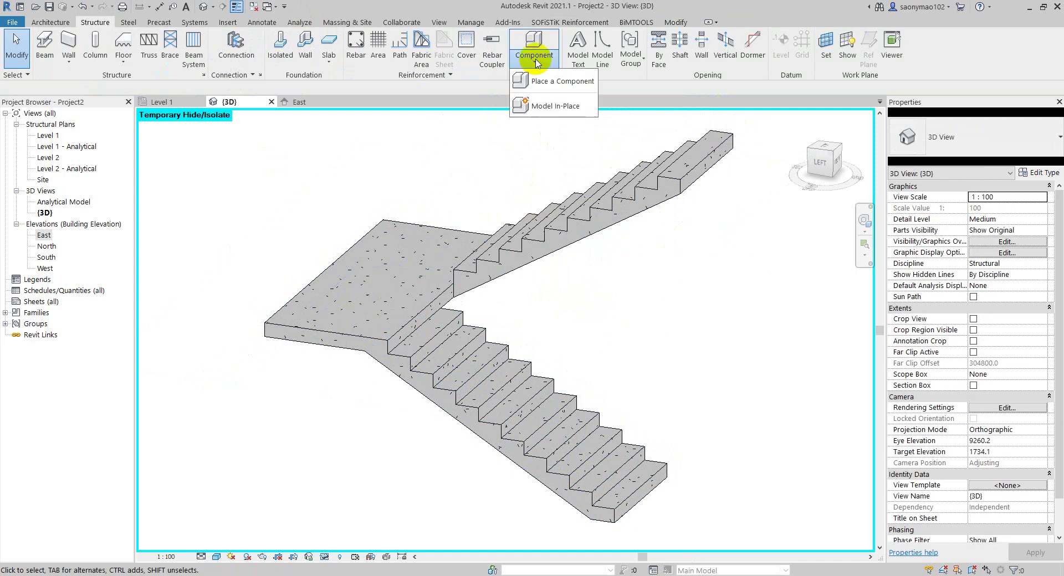
left_click(540, 108)
scroll(459, 248, "down", 1)
scroll(459, 248, "down", 2)
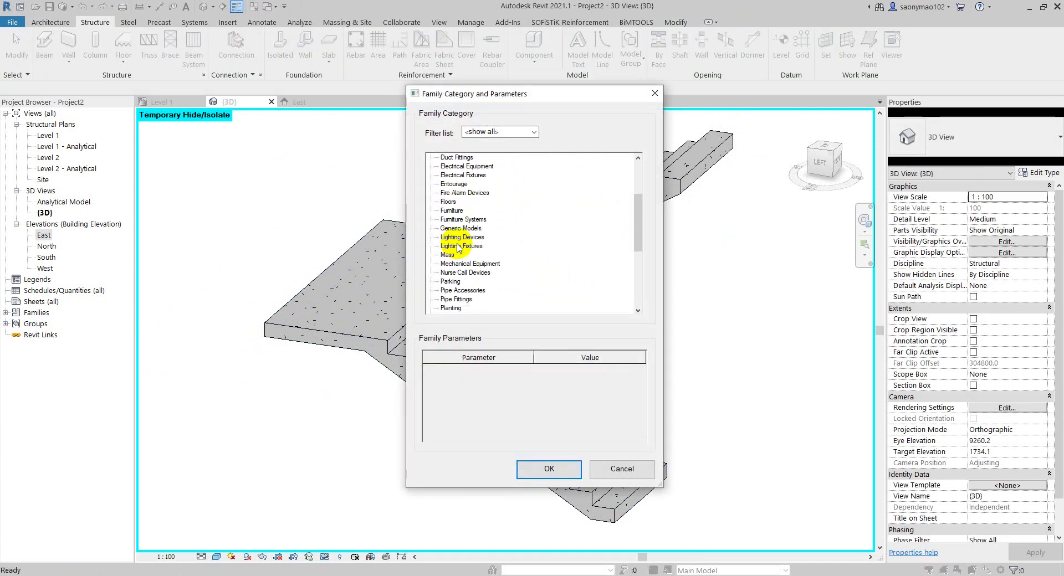
scroll(459, 248, "down", 2)
scroll(463, 250, "down", 2)
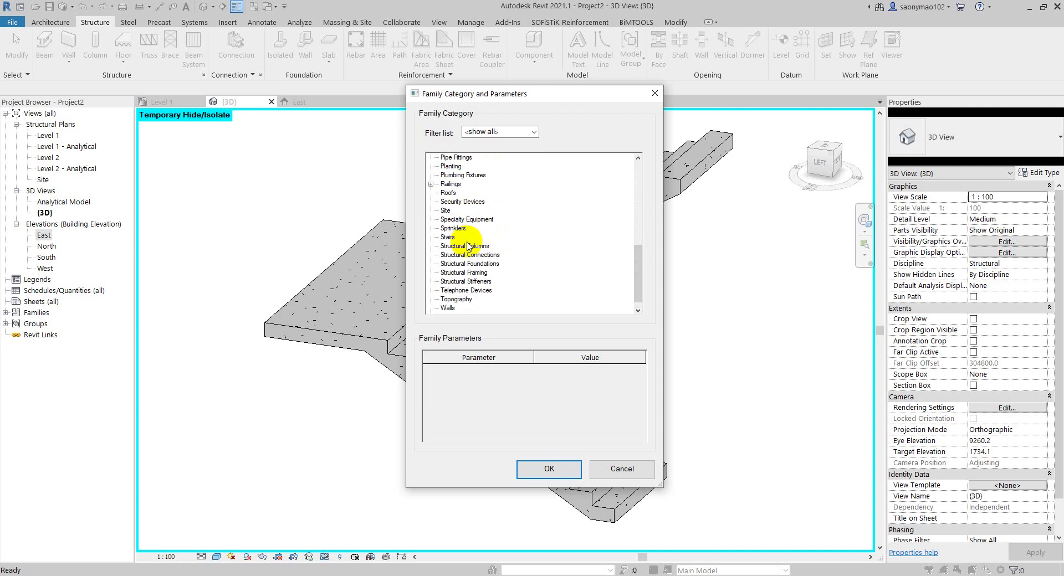
scroll(470, 248, "down", 2)
Step: Keep the discipline filter at <show all>, then select and confirm Stairs as the category
left_click(533, 133)
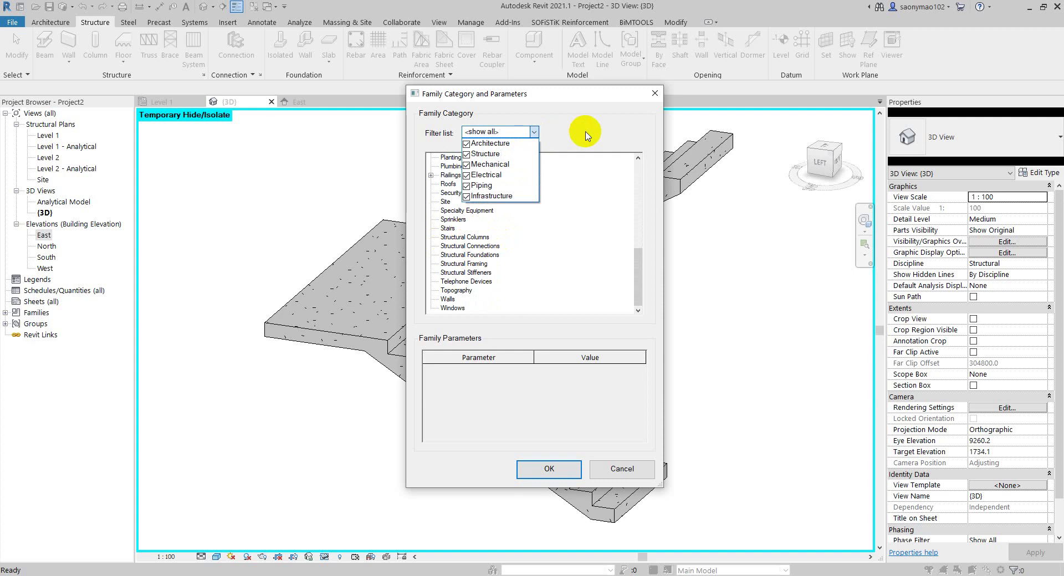
left_click(553, 145)
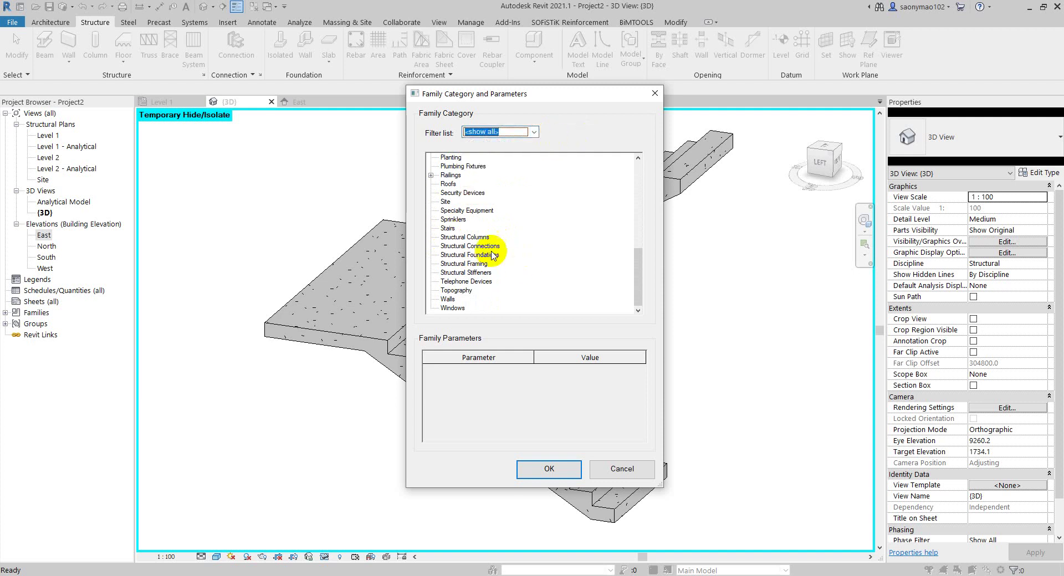
scroll(499, 243, "up", 1)
scroll(488, 232, "down", 1)
scroll(477, 233, "up", 2)
scroll(460, 238, "down", 2)
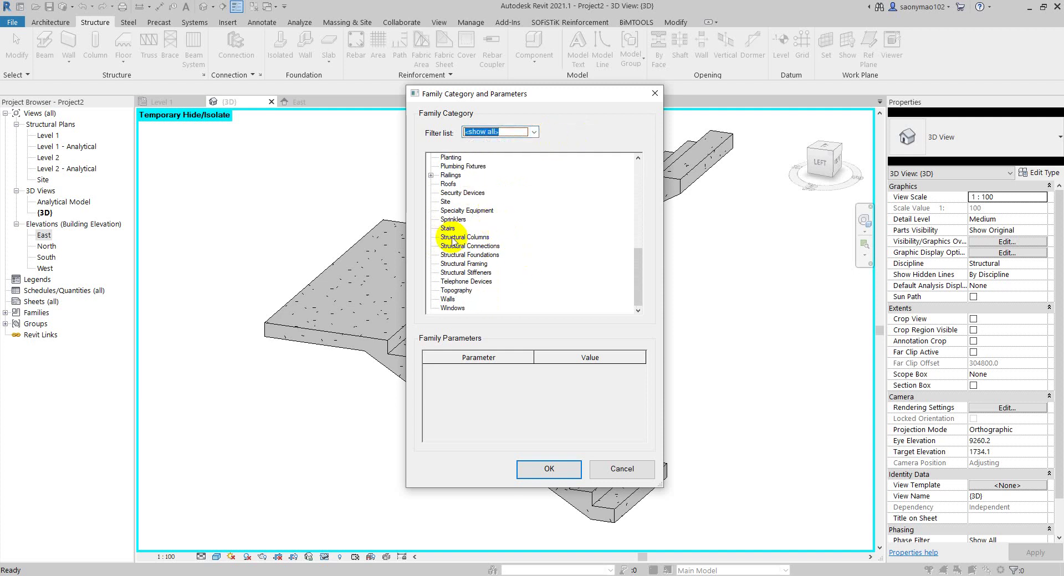
left_click(448, 228)
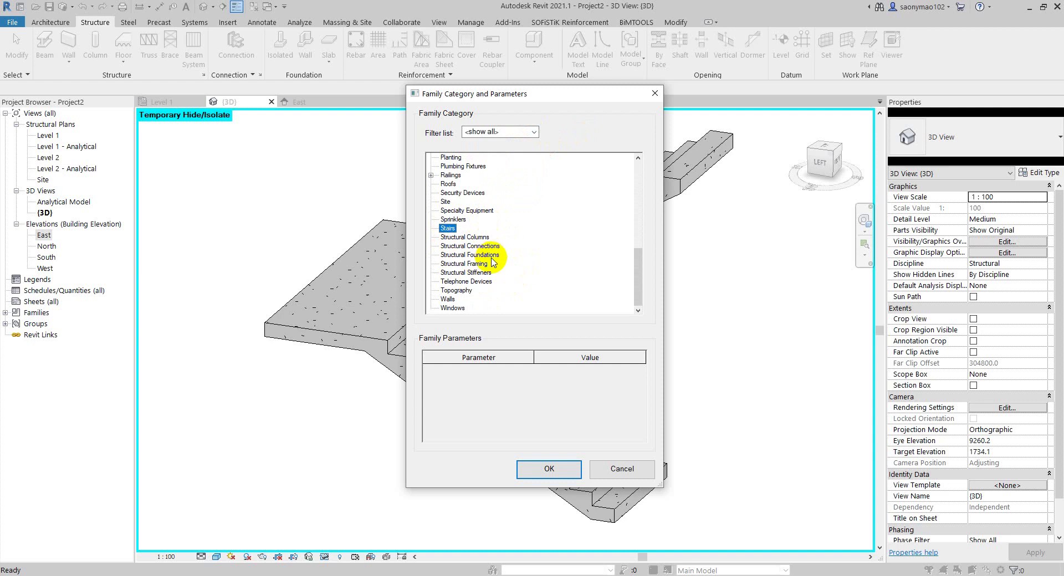
scroll(436, 230, "up", 1)
scroll(432, 233, "up", 1)
scroll(446, 216, "down", 1)
scroll(446, 216, "down", 1)
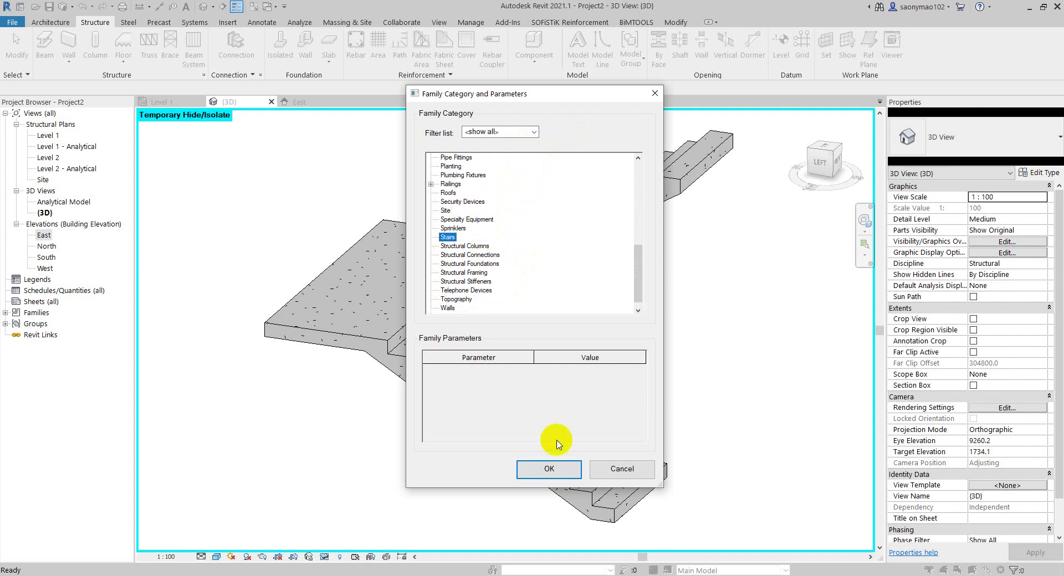
left_click(566, 470)
type("Stairs 170 mm")
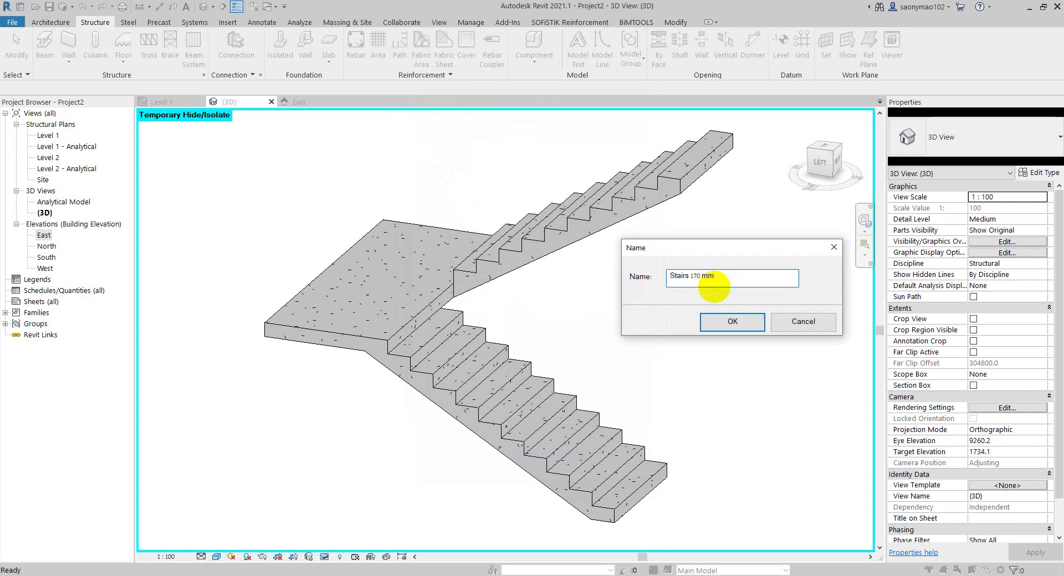
Step: Accept the family name 'Stairs 170 mm' and orbit toward the stair's front side
left_click(731, 321)
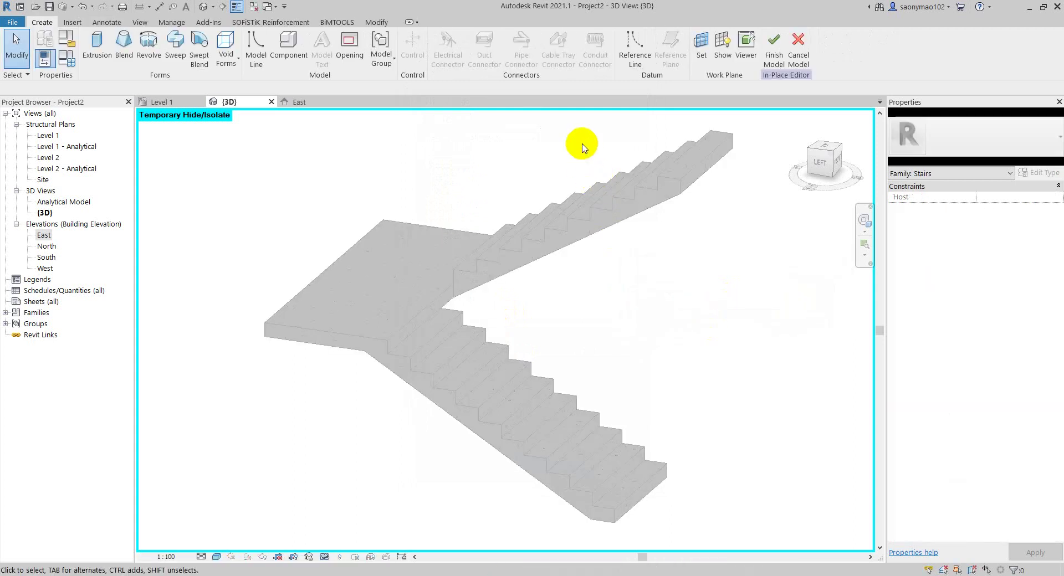
middle_click_drag(573, 248, 582, 244)
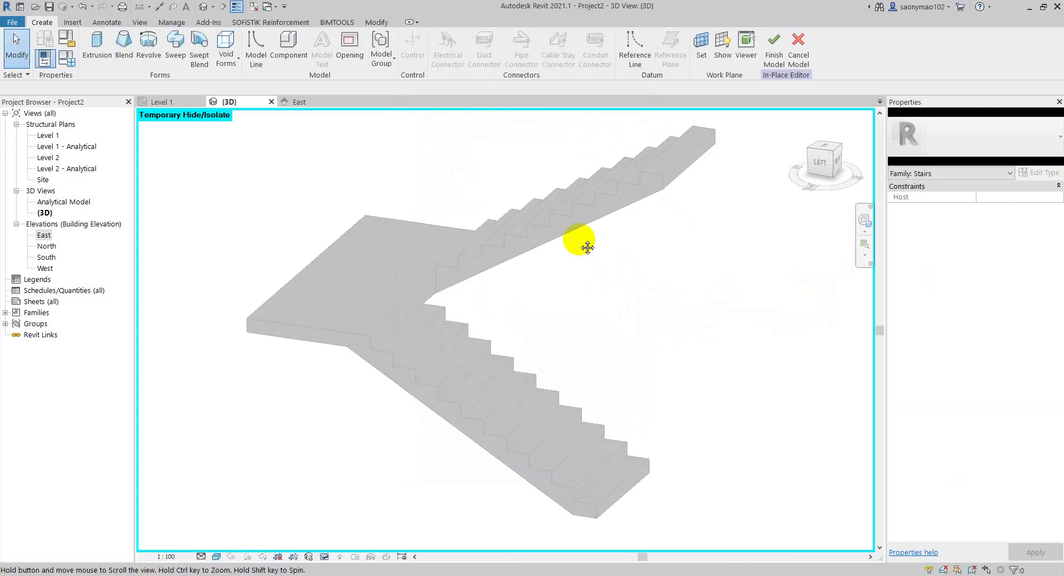
mouse_move(562, 314)
middle_mouse_down("shift")
mouse_move(549, 304)
mouse_move(589, 281)
mouse_move(556, 353)
mouse_move(540, 361)
mouse_move(527, 333)
mouse_move(543, 373)
mouse_move(570, 343)
middle_mouse_up("shift")
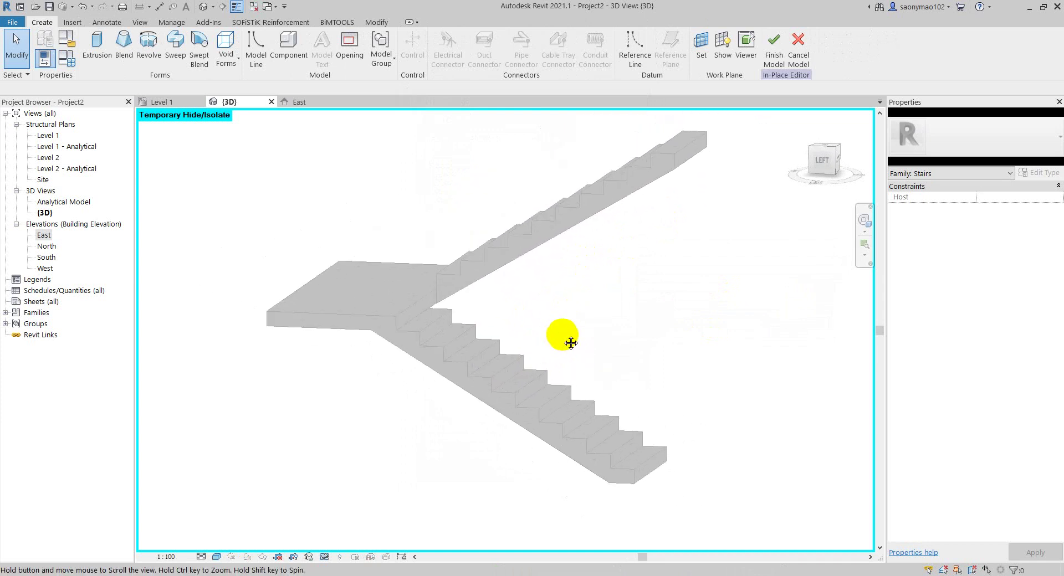
Step: Set up a new work plane, leaving Level 1 as the named plane and choosing Pick a plane
left_click(697, 66)
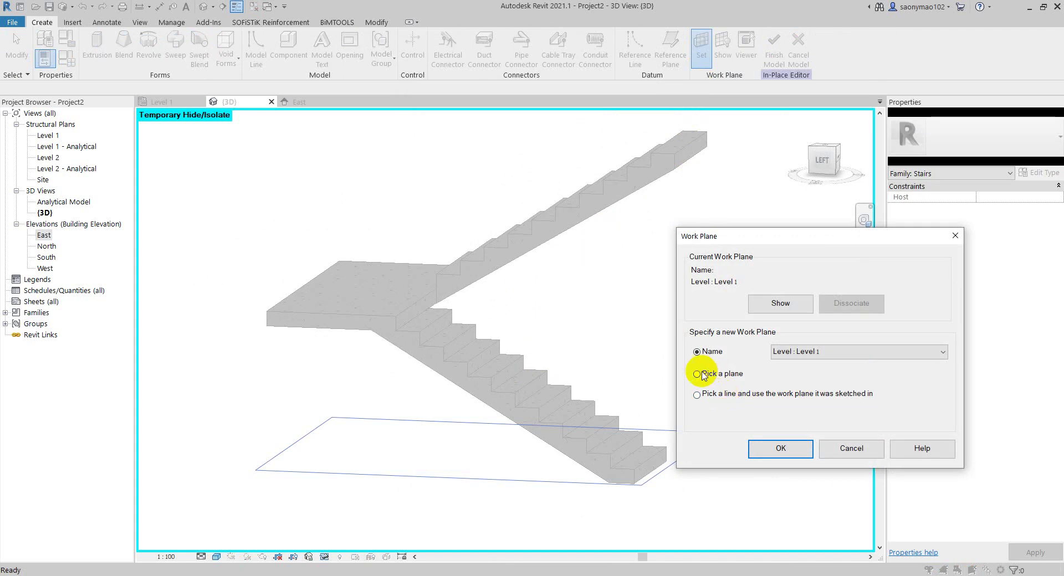
left_click(840, 351)
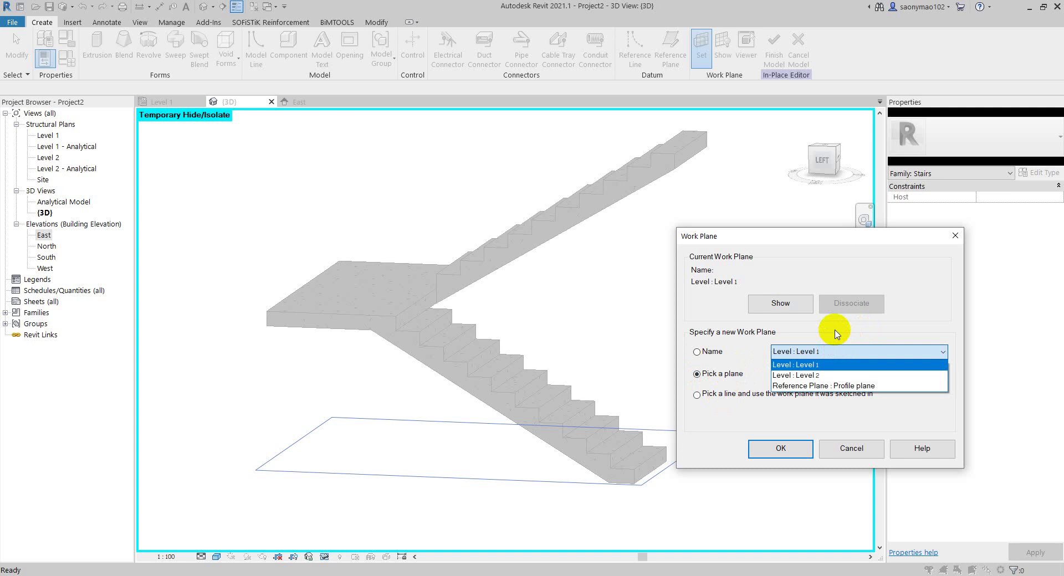
left_click(834, 333)
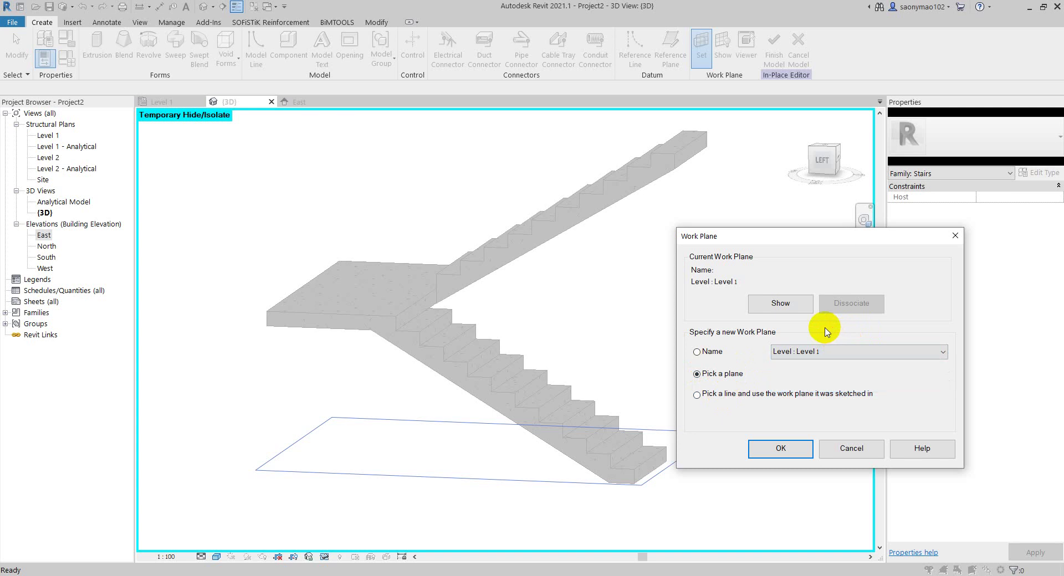
left_click(781, 449)
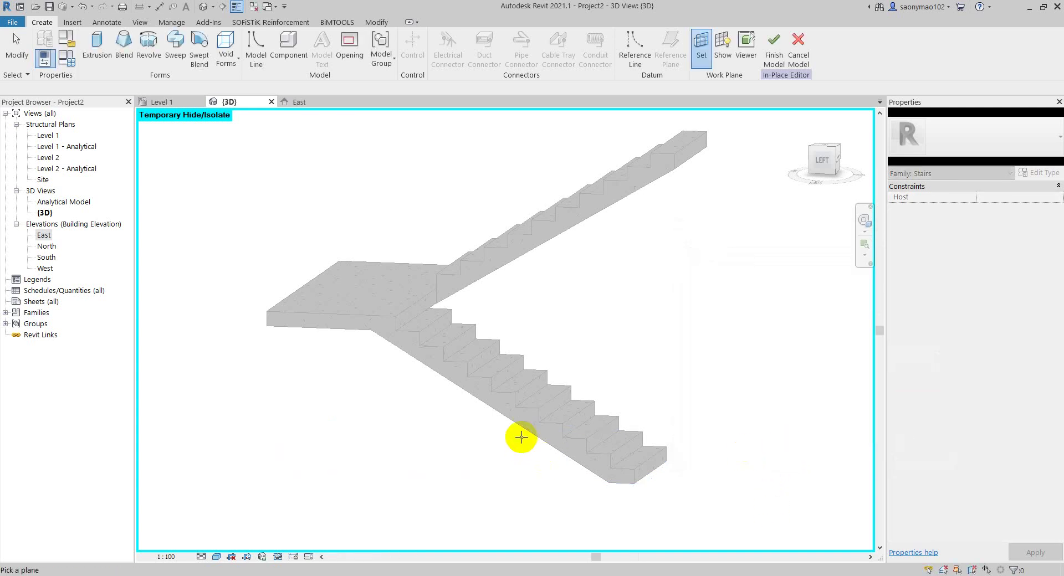
Step: Make the stair's side face the sketch work plane and zoom in on it
left_click(95, 44)
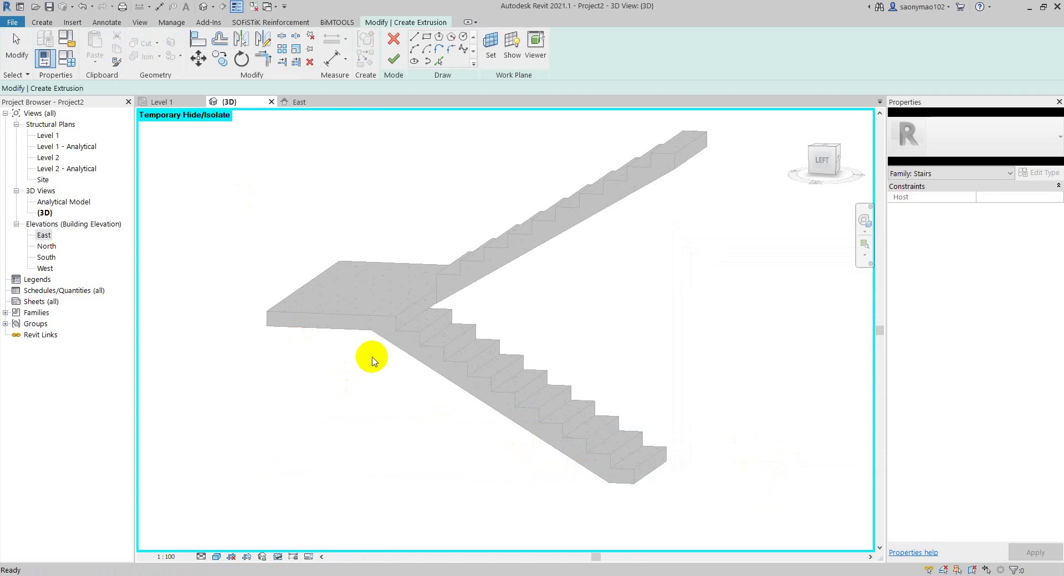
mouse_move(448, 383)
middle_mouse_down()
mouse_move(407, 323)
mouse_move(433, 388)
mouse_move(469, 415)
middle_mouse_up()
scroll(632, 444, "up", 3)
scroll(665, 420, "up", 2)
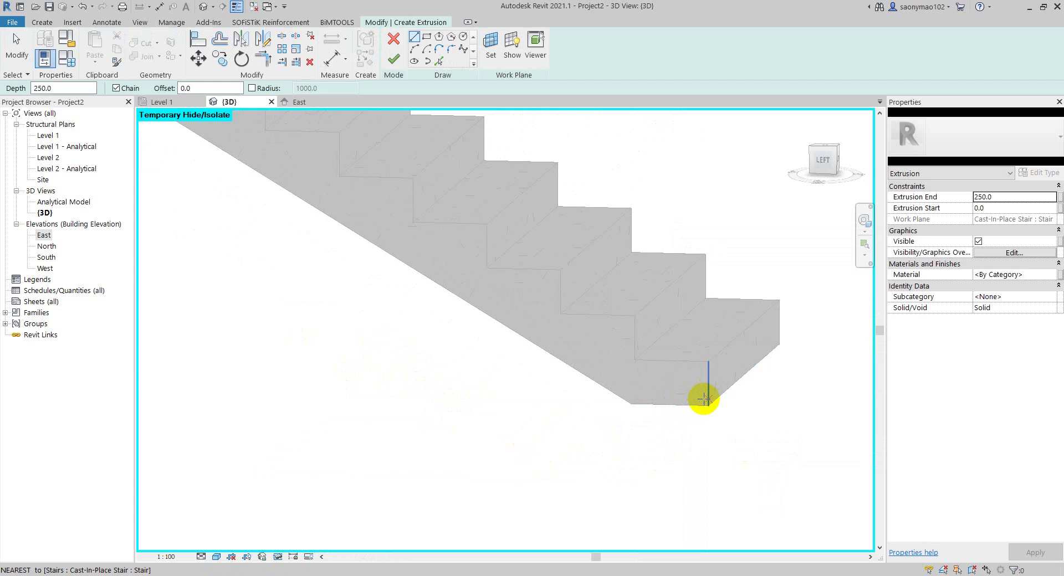
Step: Pick the bottom riser and bottom tread edges into the sketch as lines
left_click(442, 63)
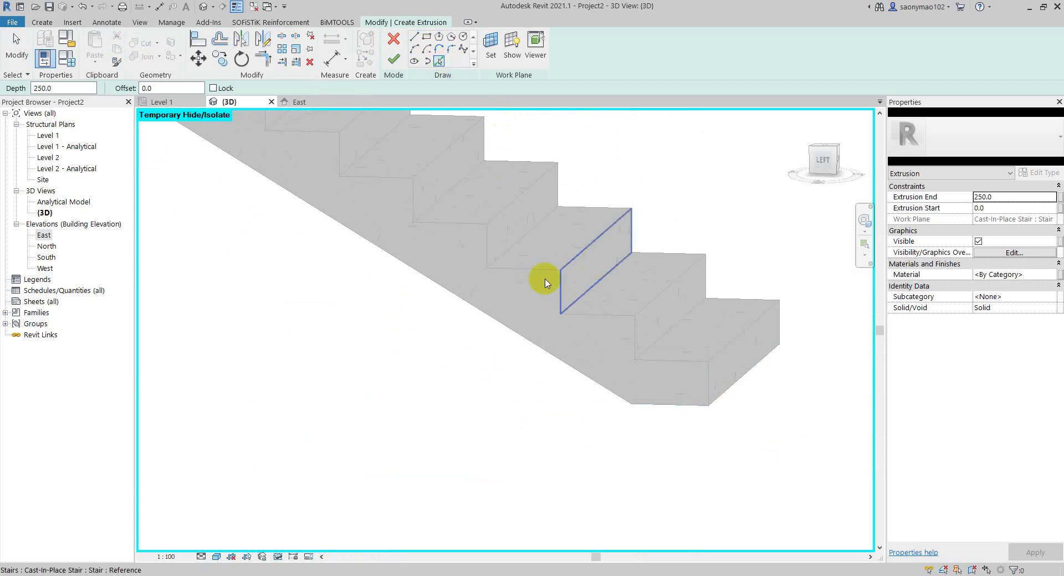
middle_click_drag(772, 430, 743, 400)
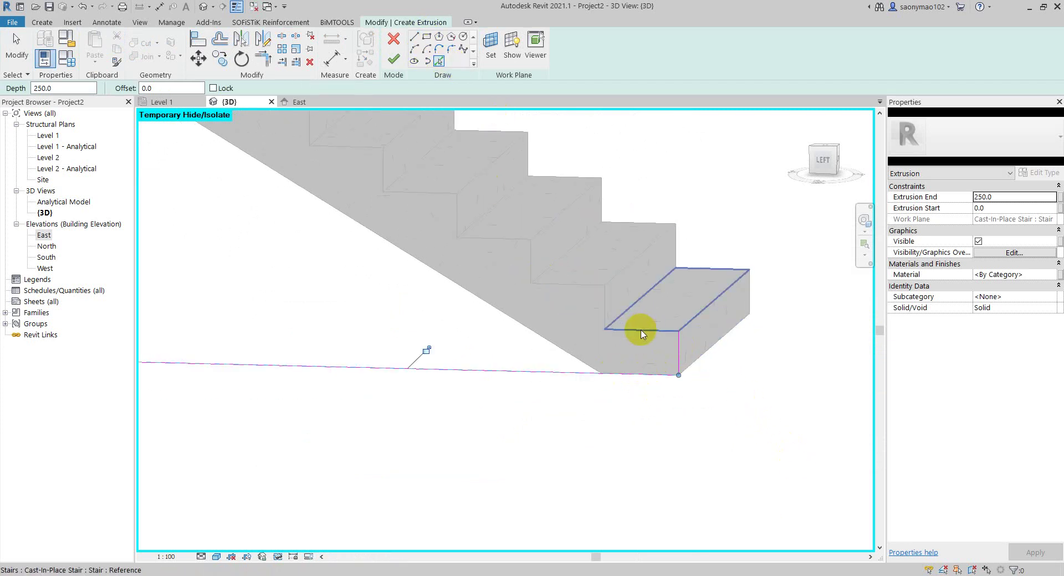
left_click(605, 305)
left_click(589, 286)
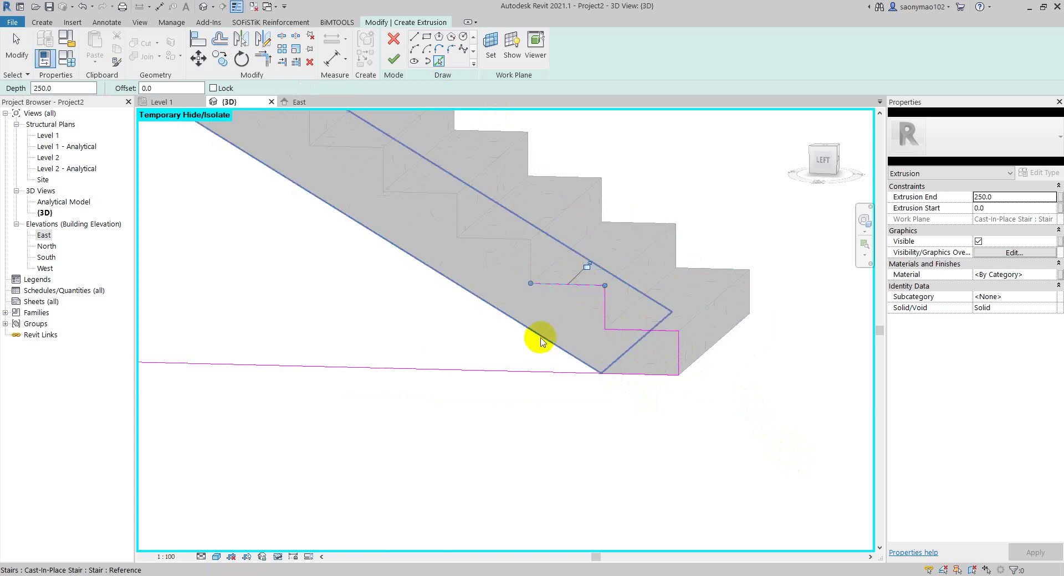
scroll(542, 341, "down", 3)
middle_click_drag(542, 340, 632, 363)
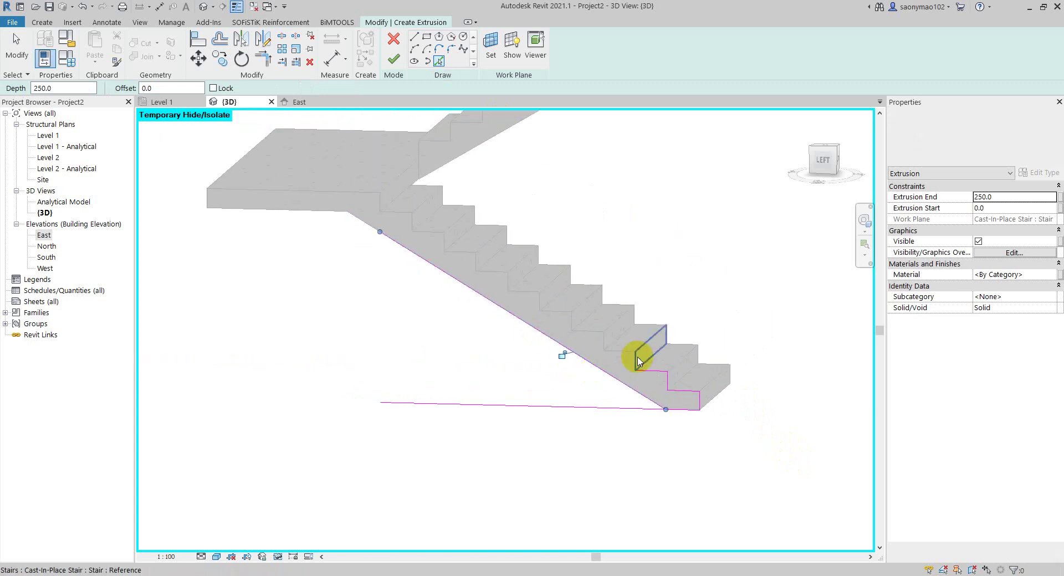
scroll(621, 364, "up", 2)
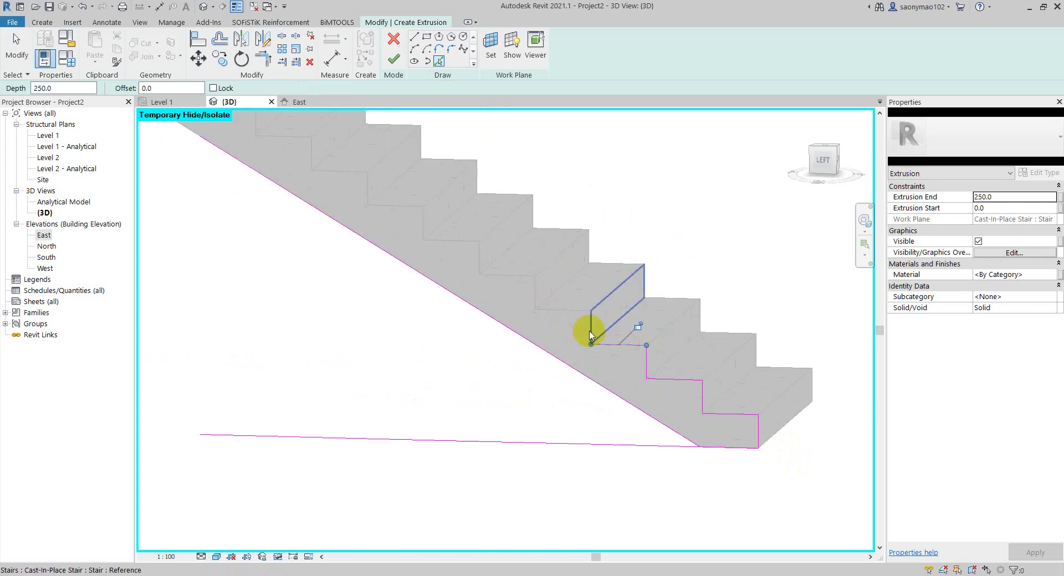
middle_click_drag(504, 288, 572, 375)
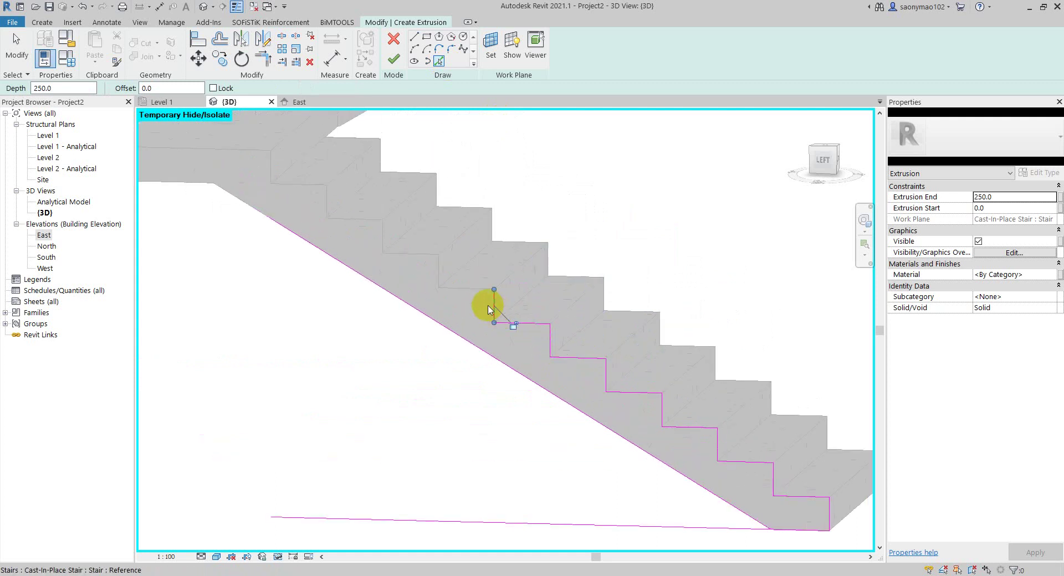
Step: Pick the remaining tread and riser edges plus the landing's outer and corner edges into the sketch
left_click(440, 286)
left_click(438, 255)
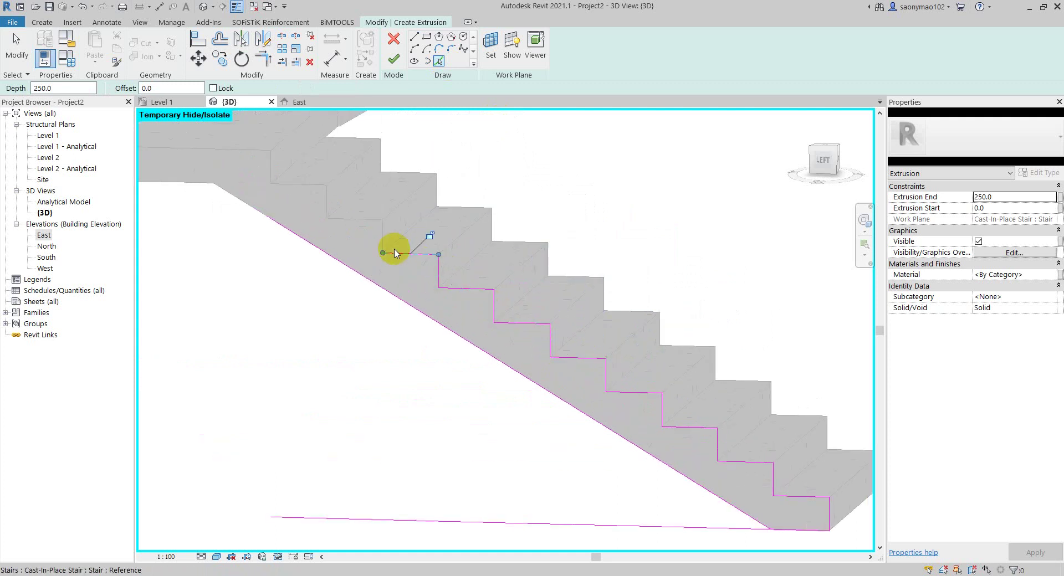
middle_click_drag(383, 244, 413, 326)
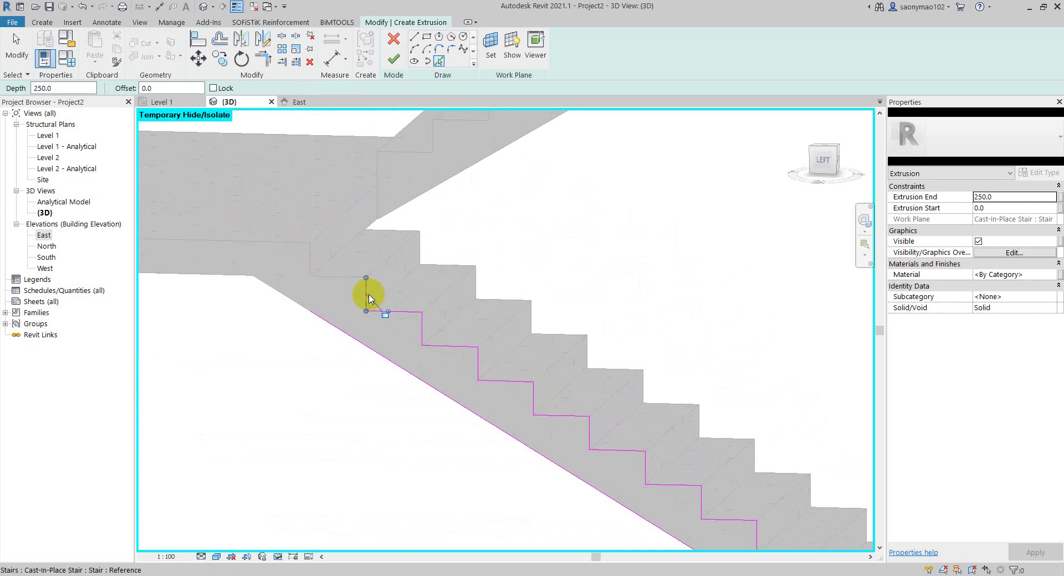
left_click(311, 276)
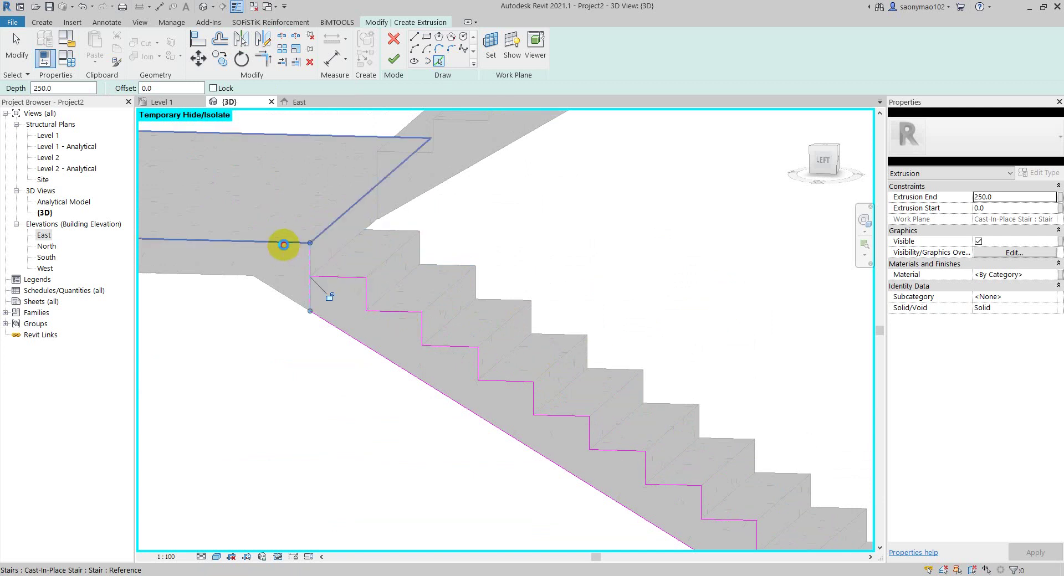
left_click(285, 243)
scroll(504, 261, "down", 2)
middle_click_drag(230, 293, 364, 302)
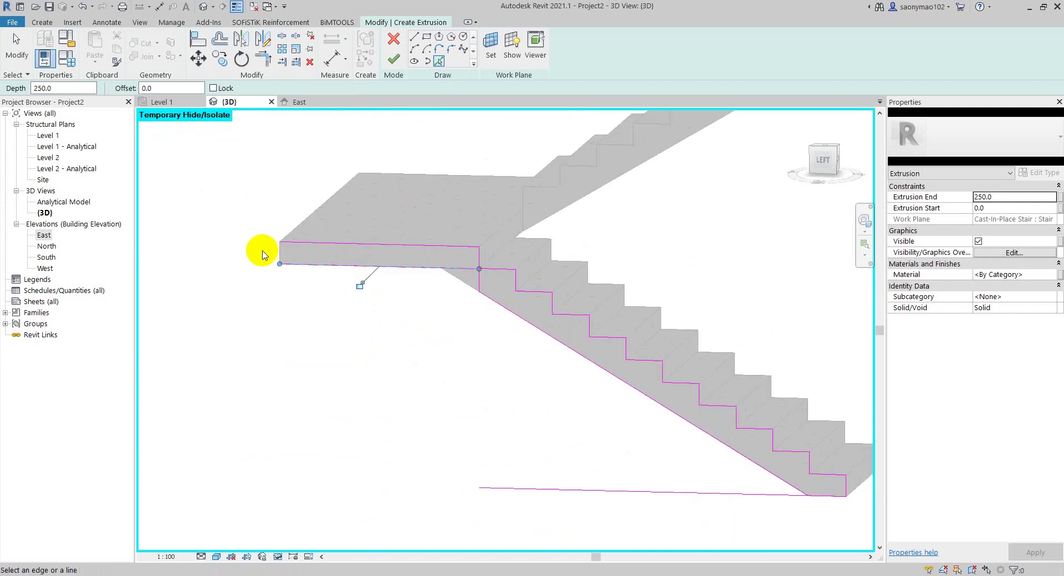
scroll(261, 250, "up", 2)
left_click(285, 253)
scroll(416, 304, "up", 1)
scroll(390, 305, "up", 1)
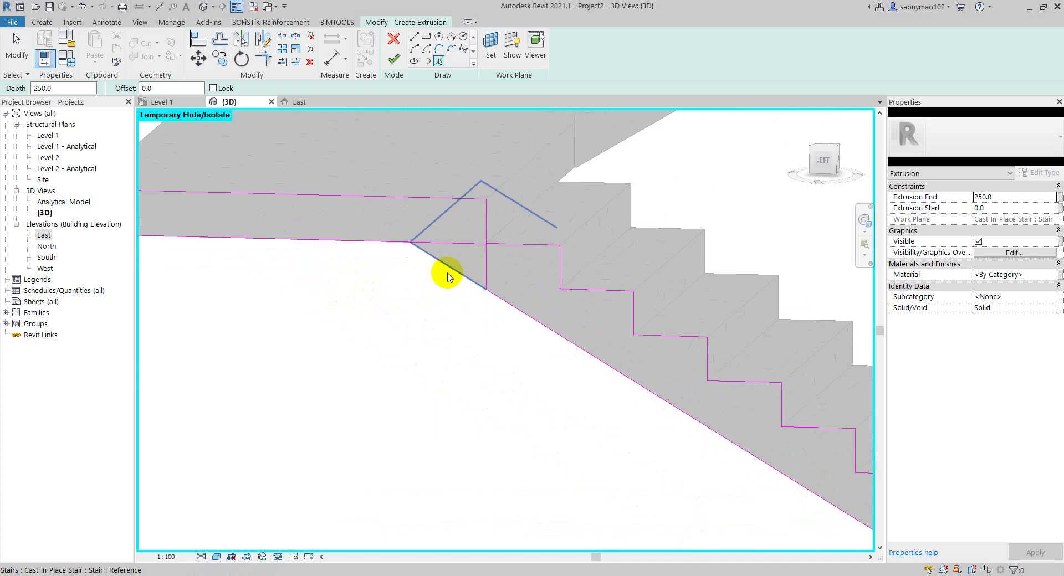
left_click(447, 269)
middle_click_drag(435, 288, 392, 306)
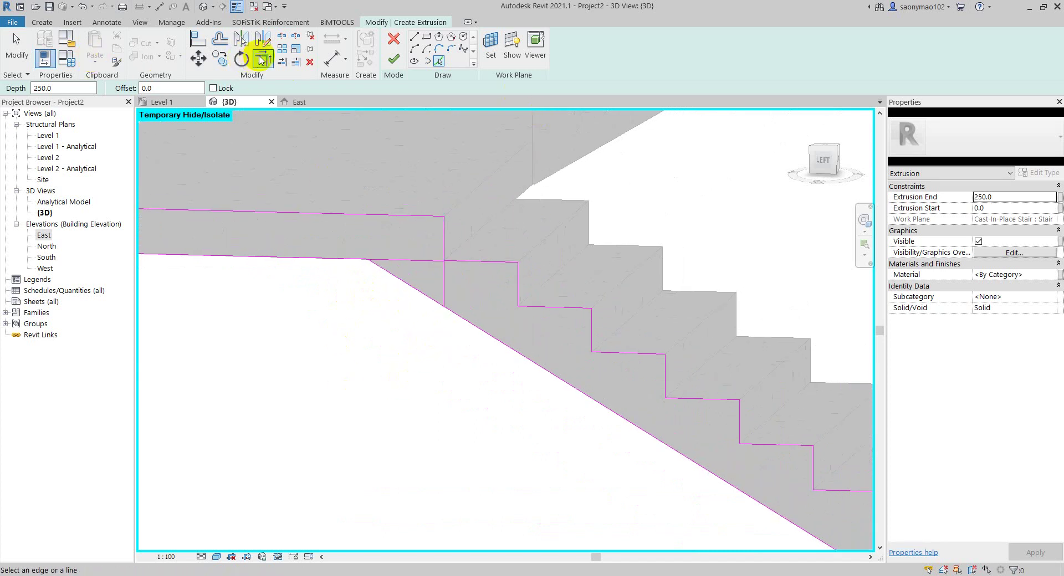
Step: Attempt a corner trim on the vertical landing line, dismissing the join error and cancelling the failed drag
left_click(261, 60)
scroll(452, 313, "up", 1)
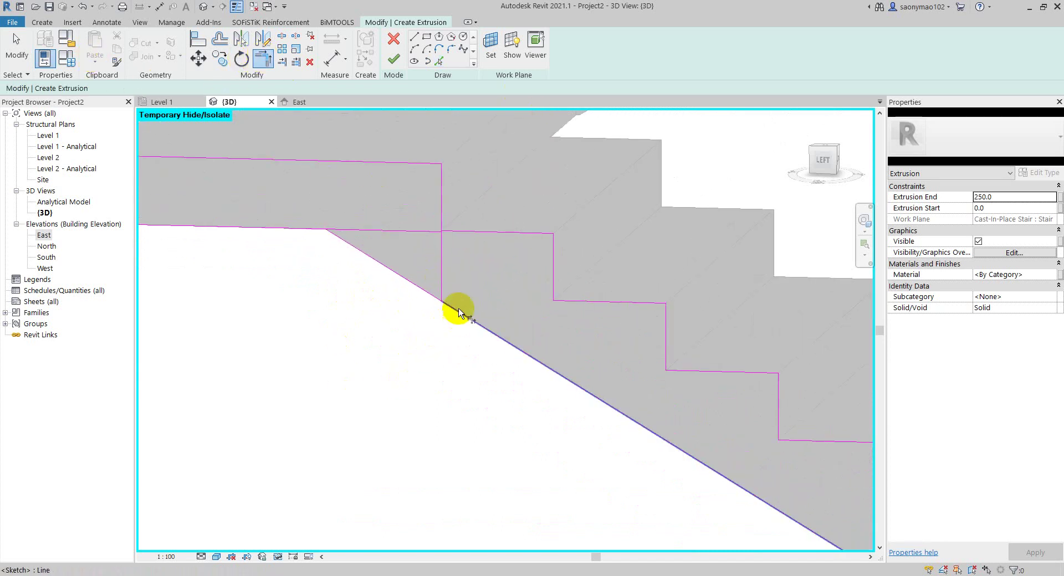
left_click(439, 215)
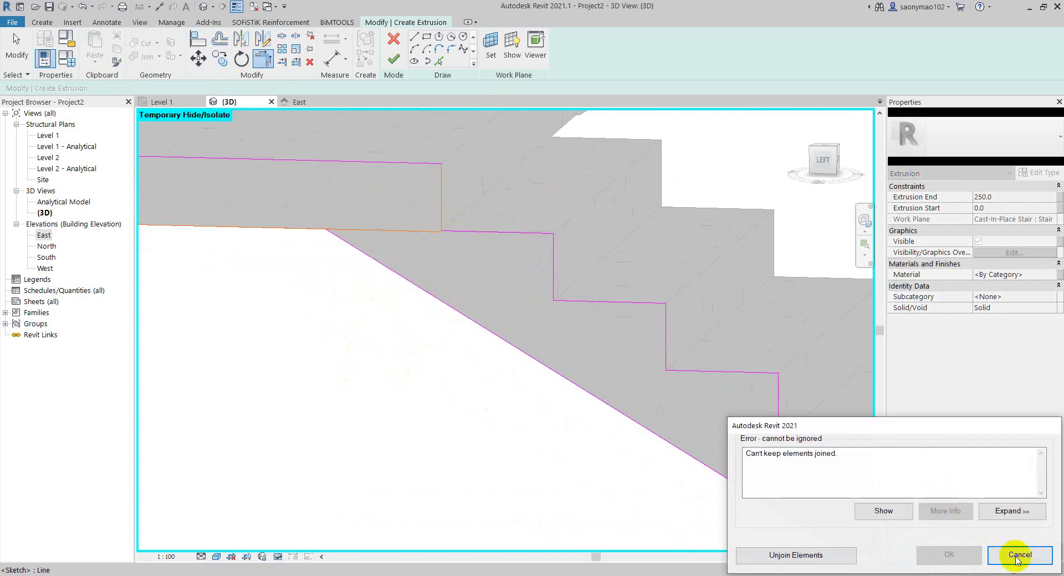
left_click(1017, 557)
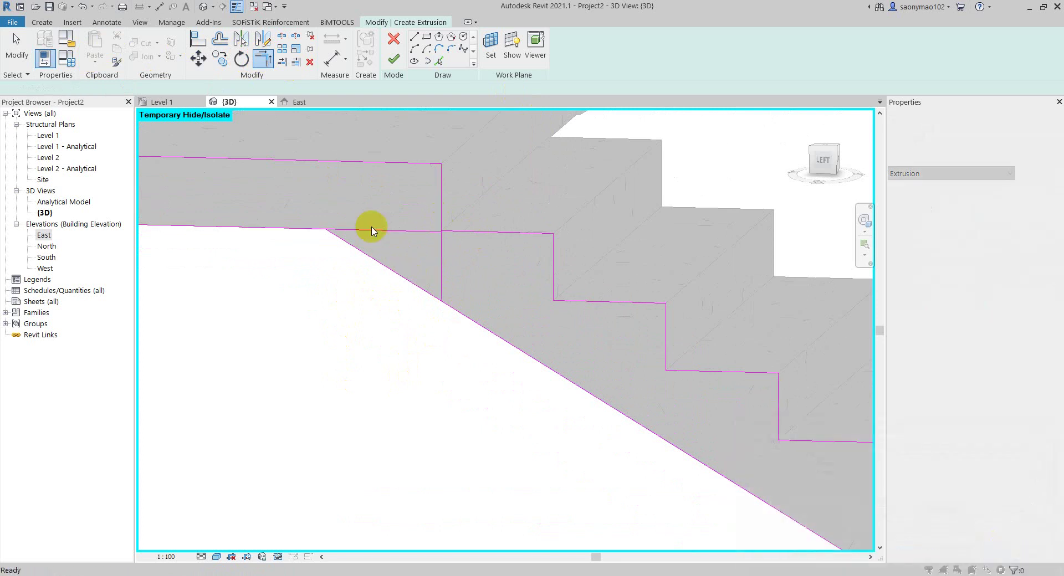
key("Escape")
left_click(439, 255)
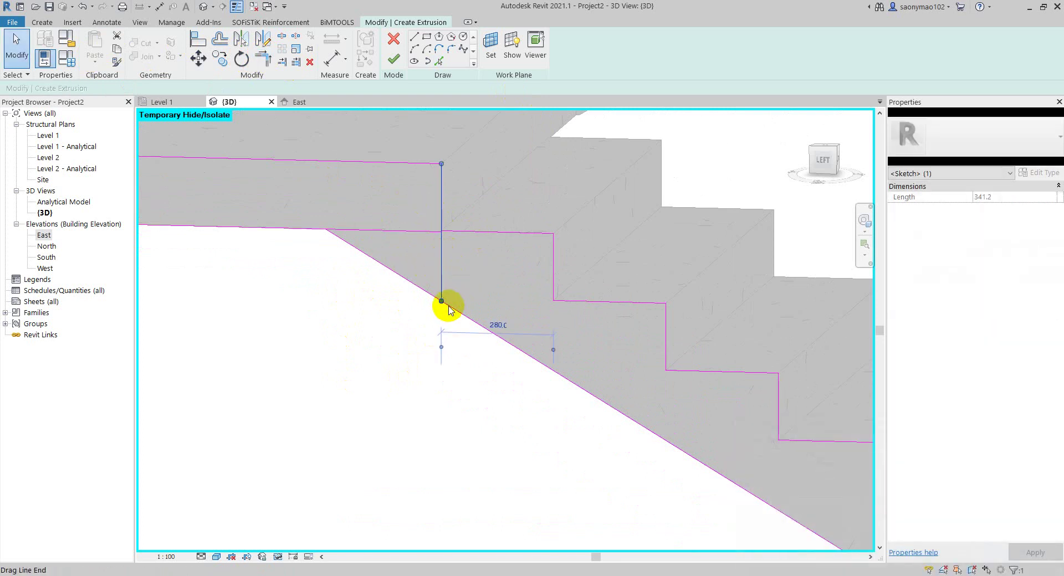
left_click_drag(441, 301, 437, 230)
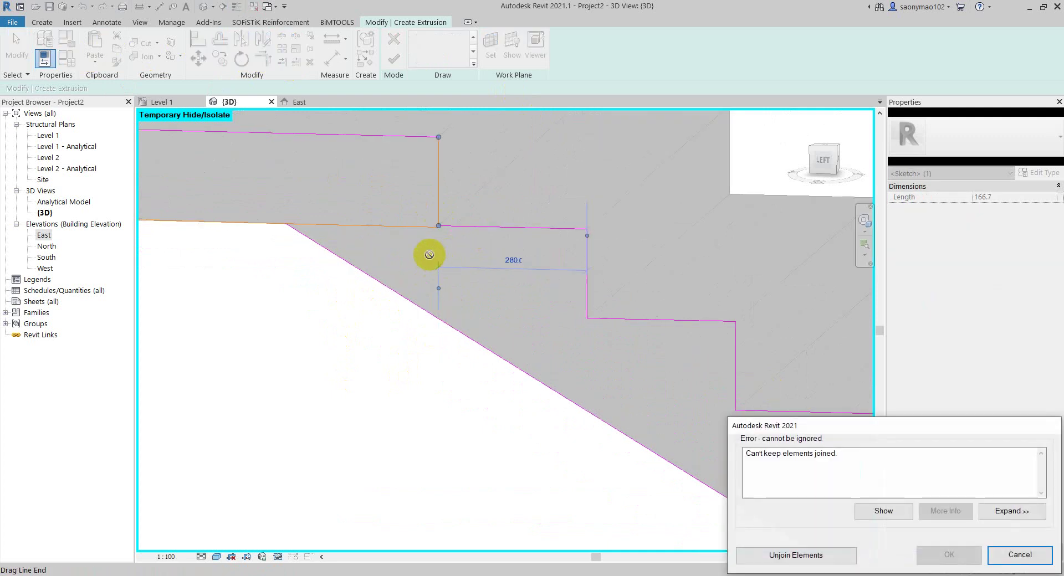
key("Escape")
Step: Trim the top line and the vertical line so they meet the diagonal and step line cleanly
left_click(312, 225)
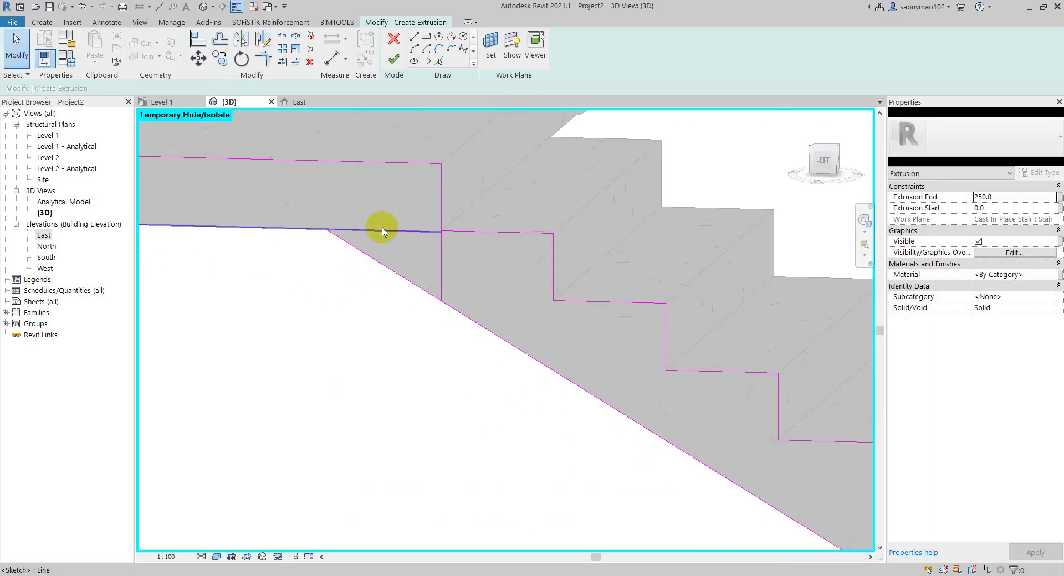
left_click(261, 59)
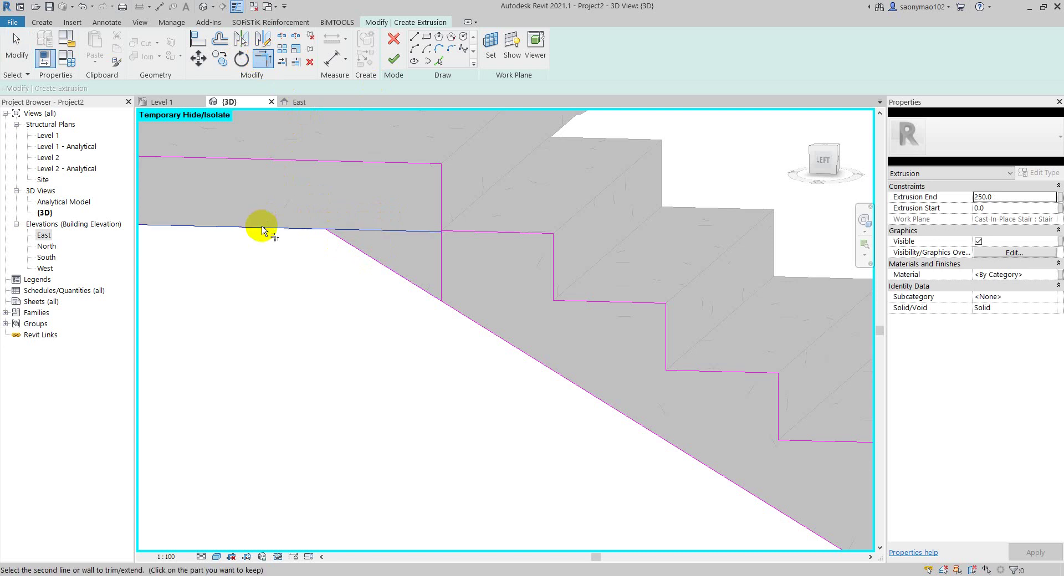
left_click(348, 243)
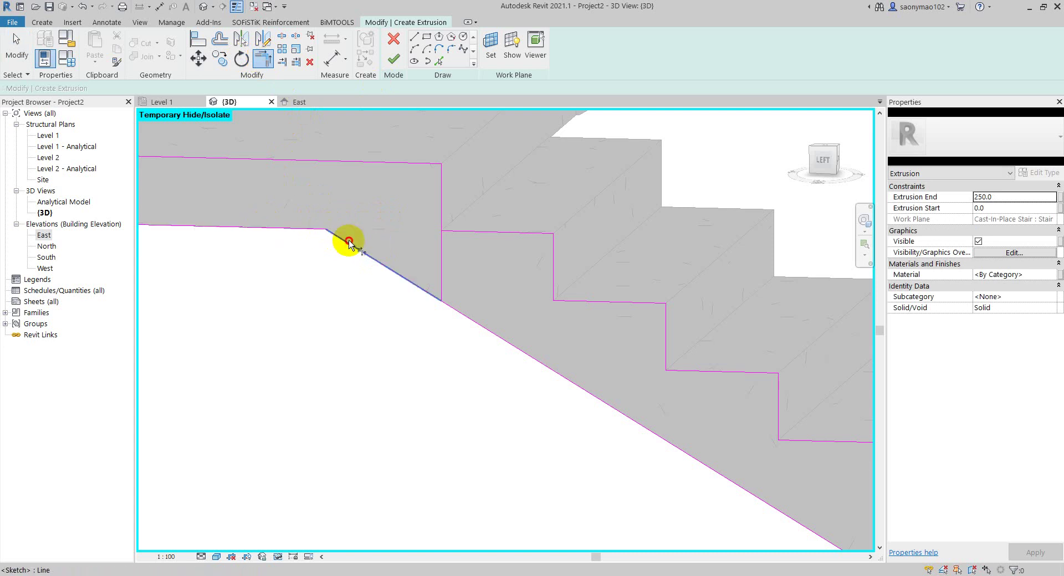
left_click(440, 199)
left_click(460, 230)
scroll(491, 244, "down", 2)
scroll(520, 260, "down", 3)
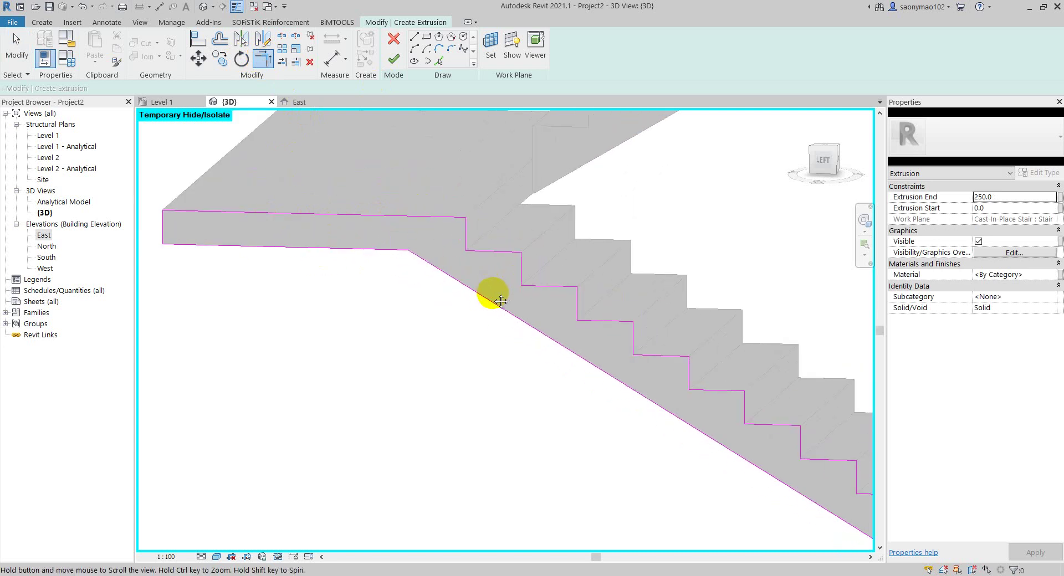
scroll(493, 299, "down", 2)
scroll(534, 415, "up", 2)
scroll(693, 394, "up", 3)
Step: Trim the bottom line back to the diagonal corner and orbit to check the closed profile
middle_click_drag(693, 393, 567, 401)
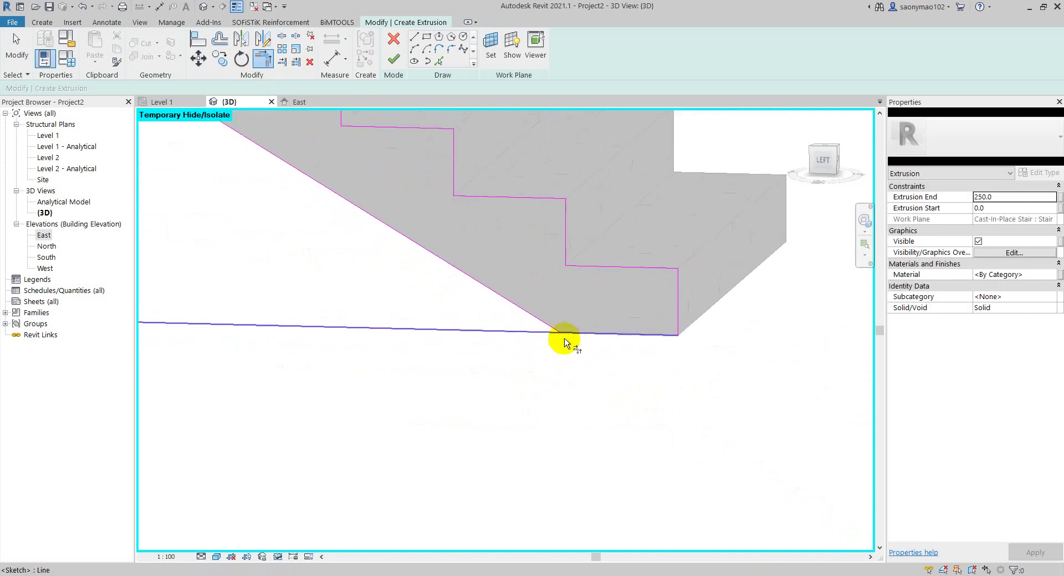
left_click(582, 338)
left_click(541, 323)
scroll(594, 367, "down", 2)
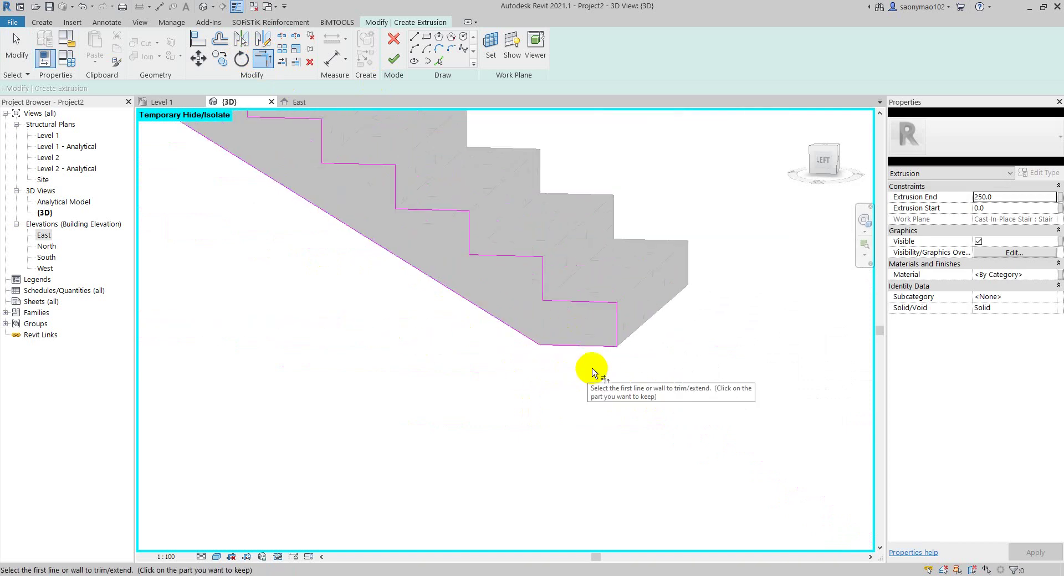
scroll(594, 407, "down", 2)
scroll(534, 416, "down", 1)
scroll(576, 405, "down", 1)
mouse_move(576, 404)
middle_mouse_down("shift")
mouse_move(563, 410)
mouse_move(604, 380)
mouse_move(537, 428)
mouse_move(506, 408)
middle_mouse_up("shift")
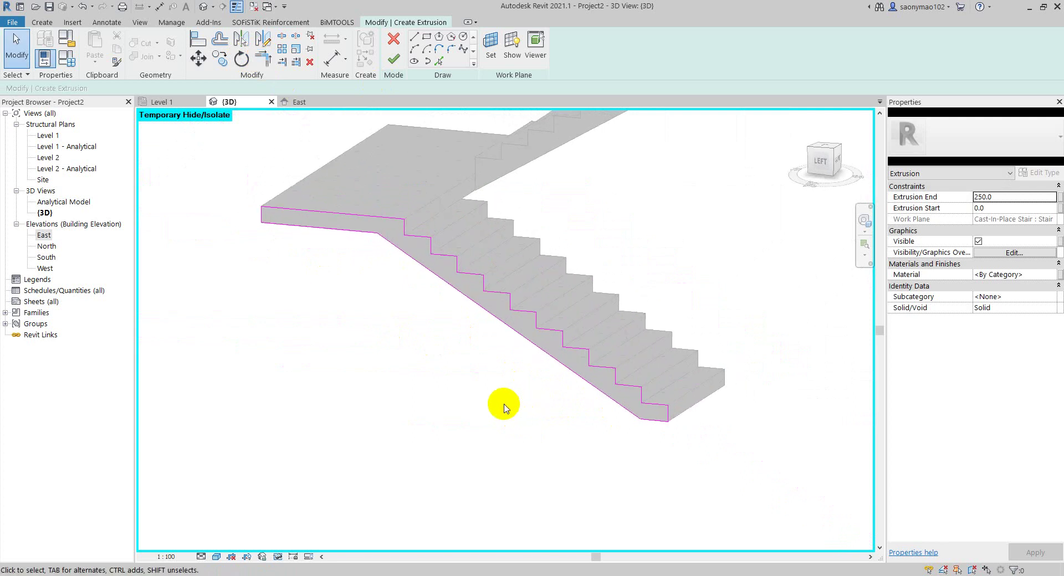
Step: Finish the sketch to create the extrusion and orbit to a front view of the stair
left_click(394, 64)
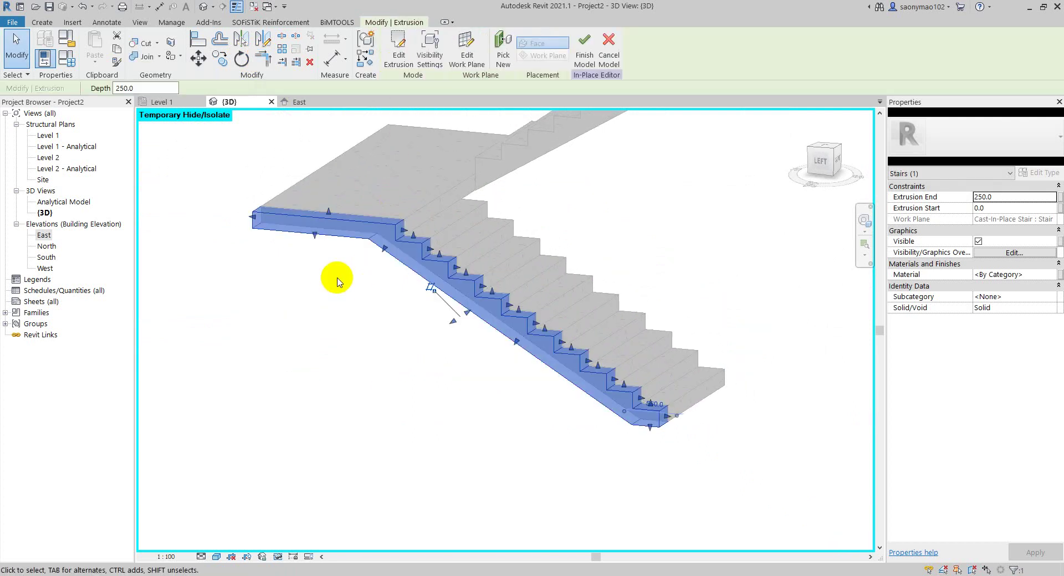
scroll(423, 346, "down", 2)
mouse_move(455, 380)
middle_mouse_down("shift")
mouse_move(214, 335)
mouse_move(334, 411)
mouse_move(351, 406)
mouse_move(303, 408)
mouse_move(297, 385)
middle_mouse_up("shift")
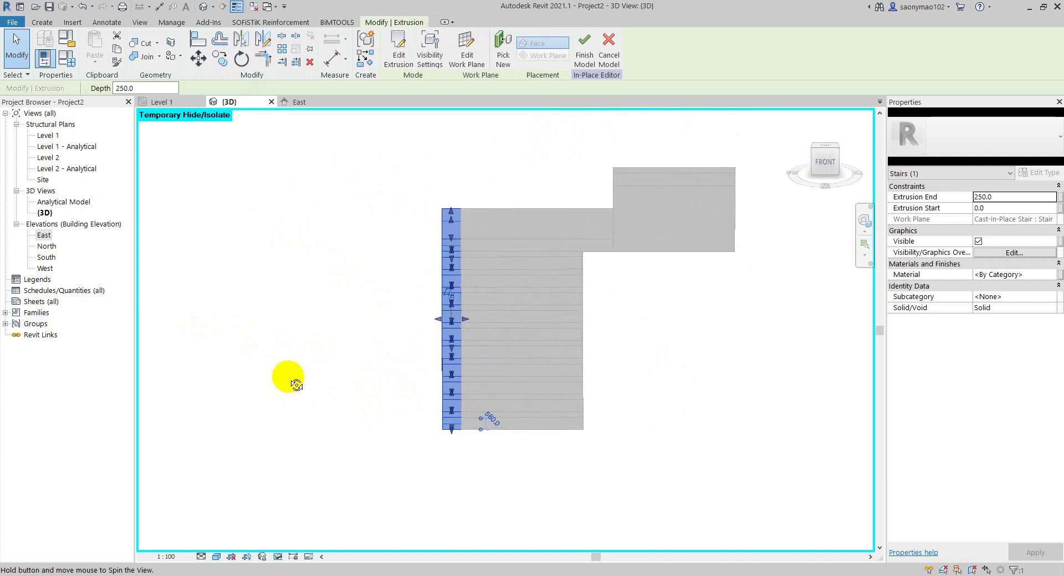
Step: Stretch the extrusion end to -1600 across the full flight width, then deselect and review it
mouse_move(439, 320)
left_mouse_down()
mouse_move(586, 321)
mouse_move(578, 328)
left_mouse_up()
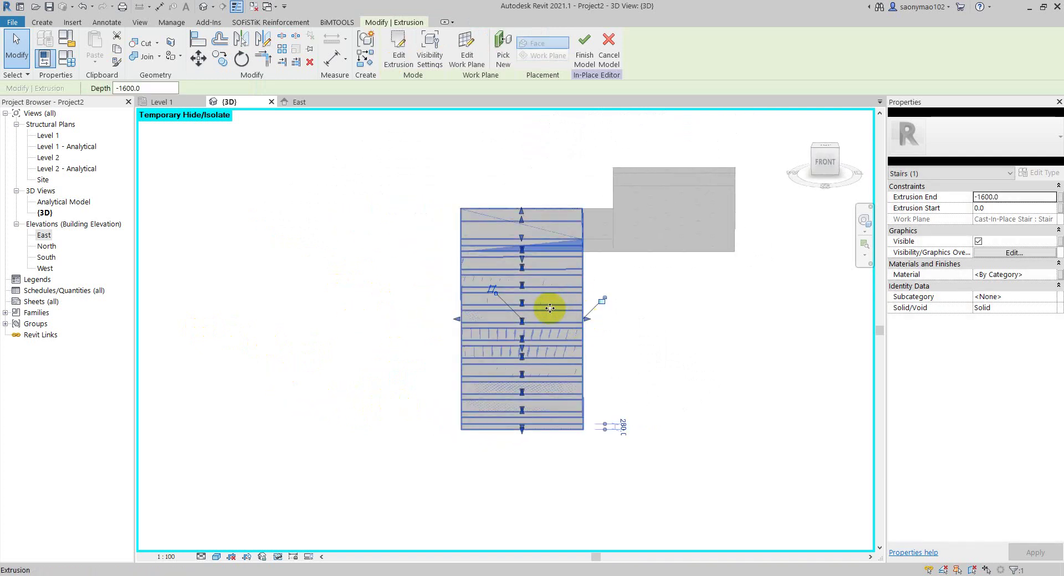
mouse_move(347, 351)
middle_mouse_down("shift")
mouse_move(551, 340)
mouse_move(570, 281)
mouse_move(550, 304)
mouse_move(639, 278)
mouse_move(641, 209)
mouse_move(663, 238)
mouse_move(490, 387)
mouse_move(571, 349)
mouse_move(605, 369)
middle_mouse_up("shift")
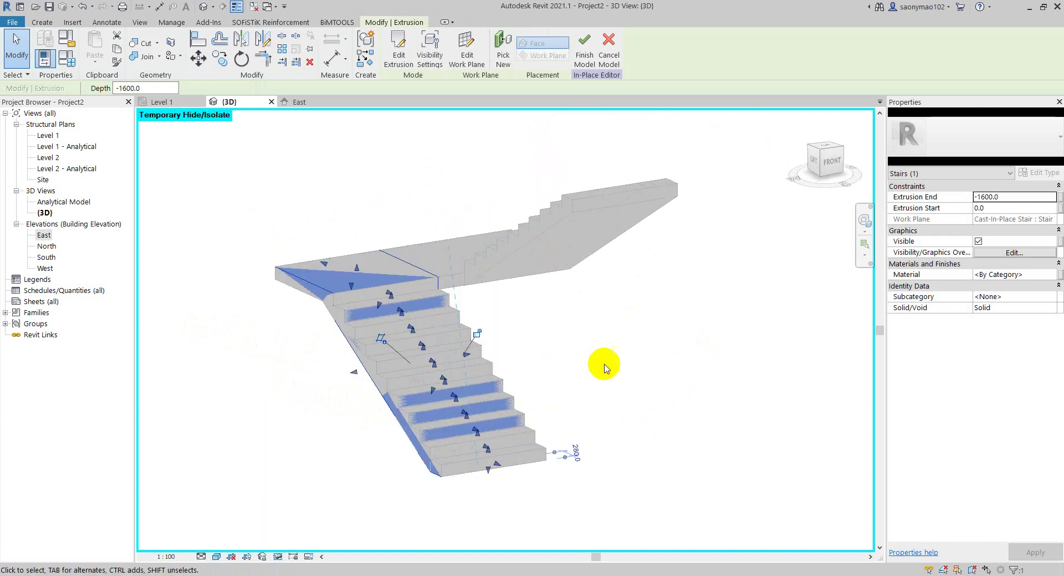
left_click(589, 335)
mouse_move(553, 327)
middle_mouse_down("shift")
mouse_move(499, 361)
mouse_move(596, 405)
mouse_move(580, 351)
mouse_move(549, 339)
mouse_move(538, 305)
middle_mouse_up("shift")
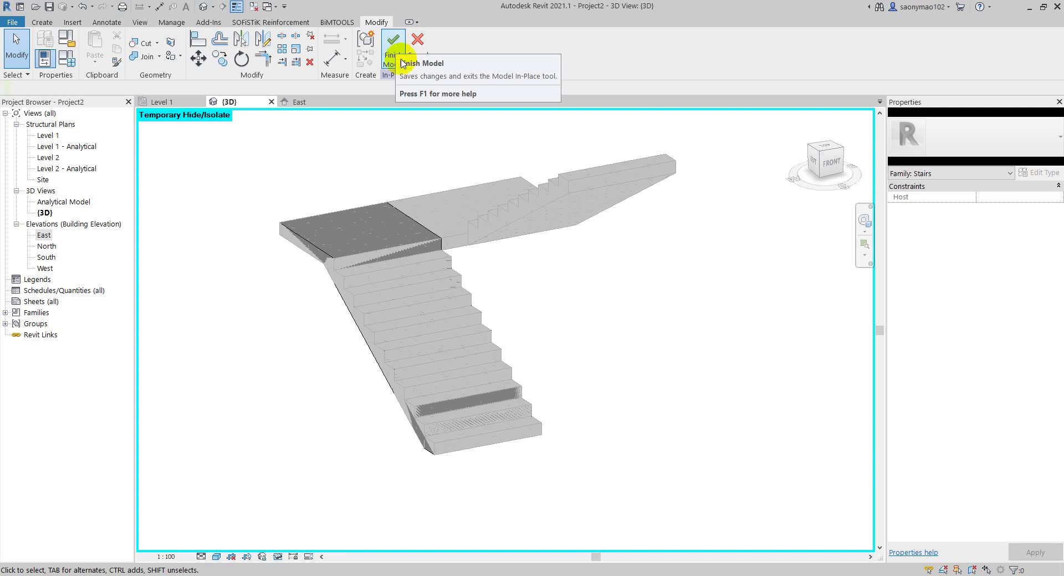
Step: Finish the Stairs 170 mm in-place model and orbit around it, selecting it to inspect the solid
left_click(402, 64)
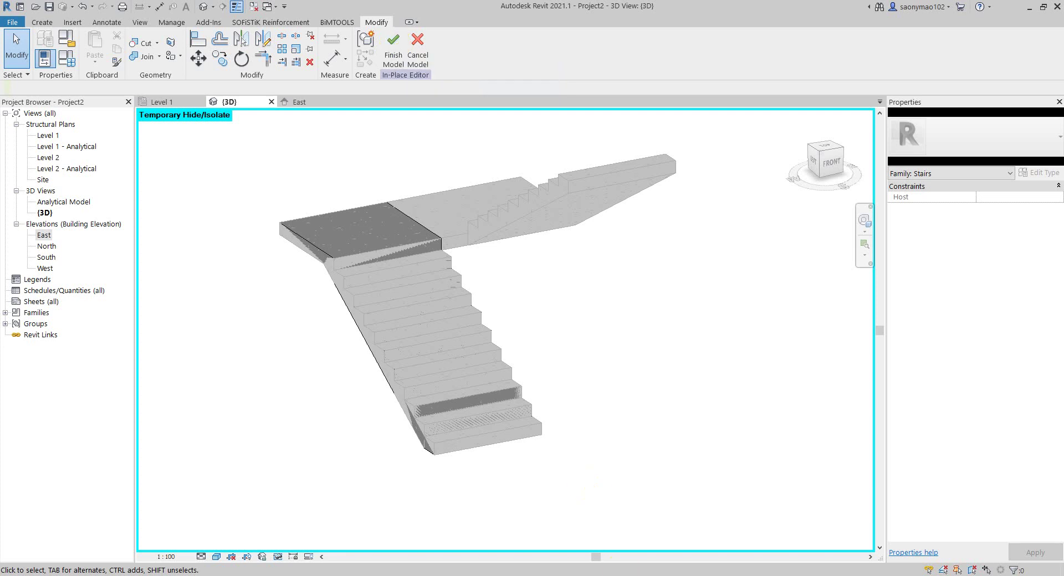
left_click(391, 50)
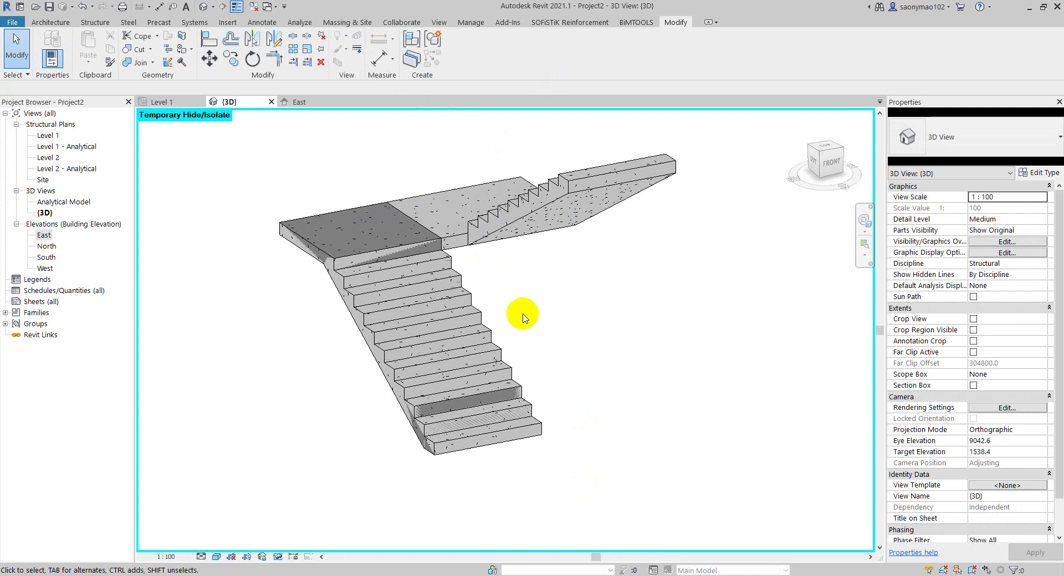
mouse_move(523, 317)
middle_mouse_down("shift")
mouse_move(420, 305)
mouse_move(534, 340)
mouse_move(451, 332)
mouse_move(492, 347)
mouse_move(551, 311)
mouse_move(482, 255)
mouse_move(428, 304)
mouse_move(431, 243)
mouse_move(501, 309)
mouse_move(467, 290)
mouse_move(387, 299)
middle_mouse_up("shift")
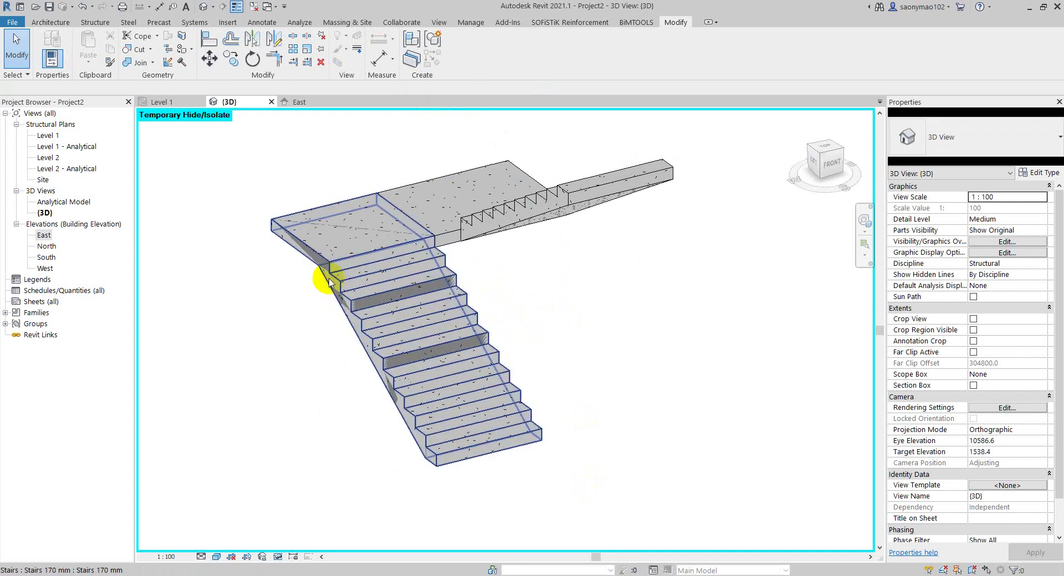
left_click(410, 333)
key("Escape")
mouse_move(451, 451)
middle_mouse_down("shift")
mouse_move(673, 421)
mouse_move(277, 302)
middle_mouse_up("shift")
left_click(298, 311)
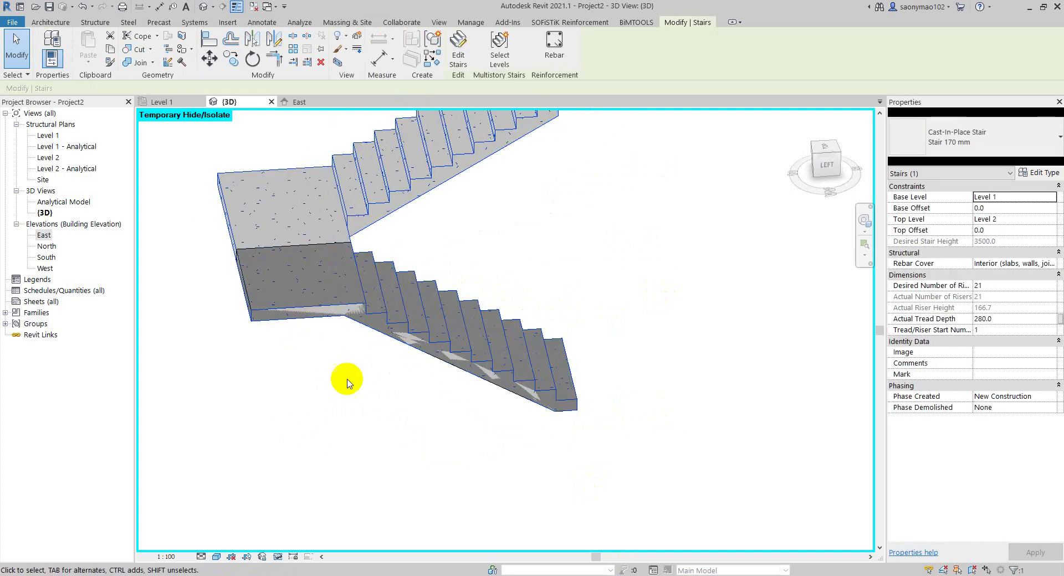
left_click(347, 384)
middle_click_drag(464, 430, 381, 339, "shift")
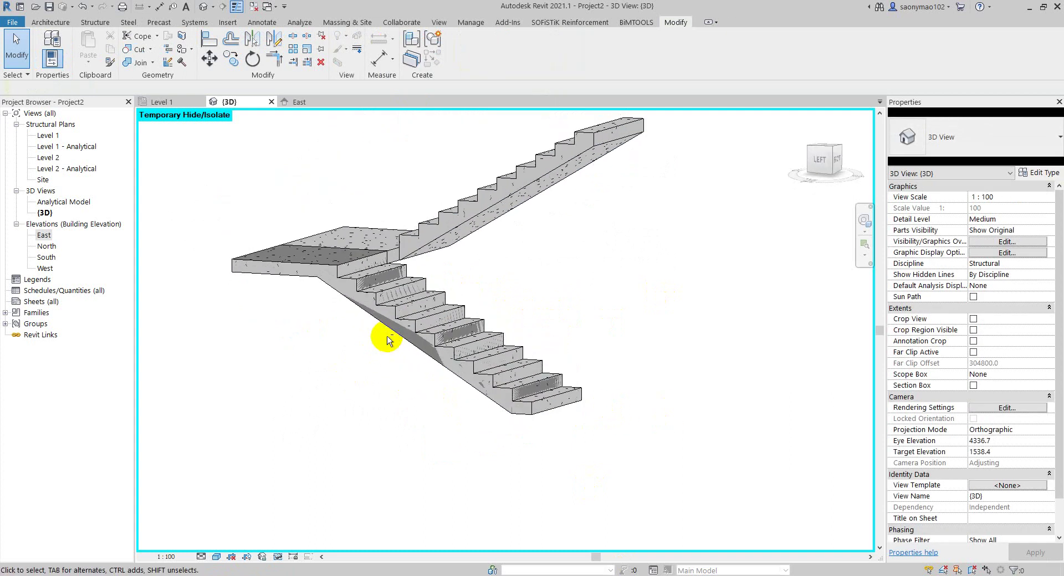
Step: Select the stair and reopen it for in-place editing
left_click(408, 337)
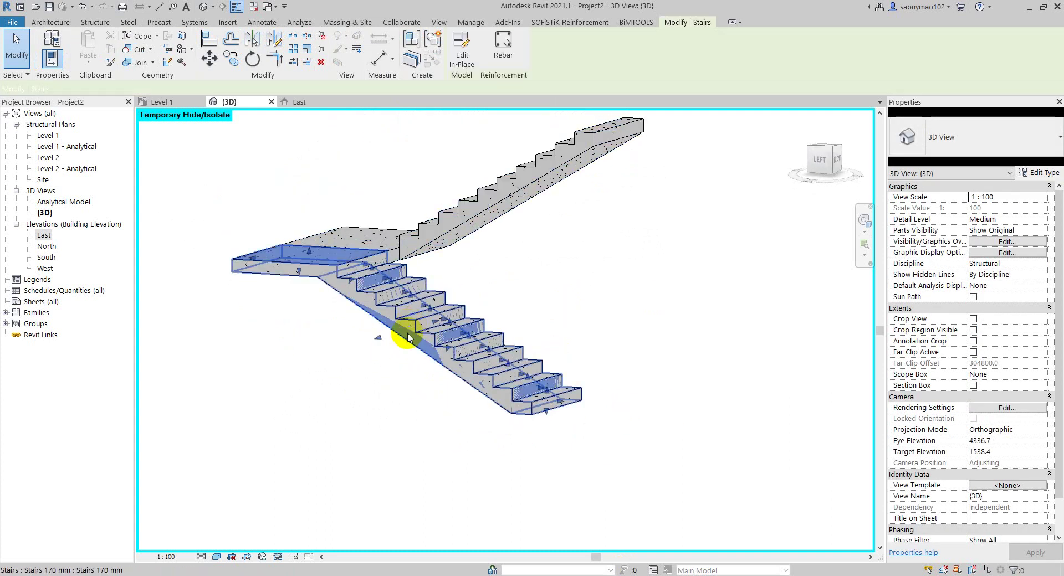
left_click(462, 59)
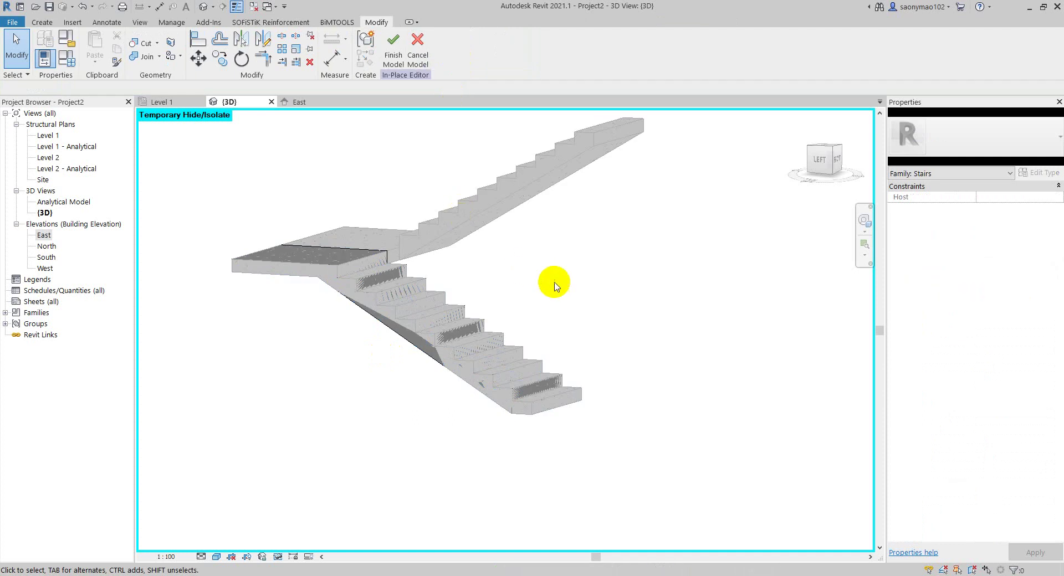
mouse_move(576, 300)
middle_mouse_down("shift")
mouse_move(499, 328)
mouse_move(565, 373)
mouse_move(545, 351)
middle_mouse_up("shift")
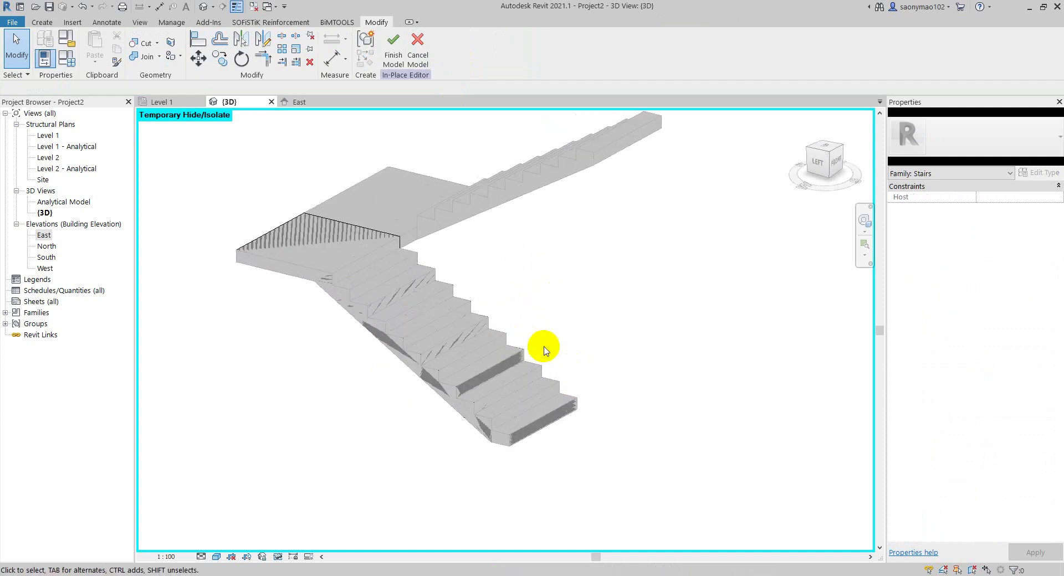
Step: Pick a stair face as the new work plane and start a second extrusion on it
left_click(45, 25)
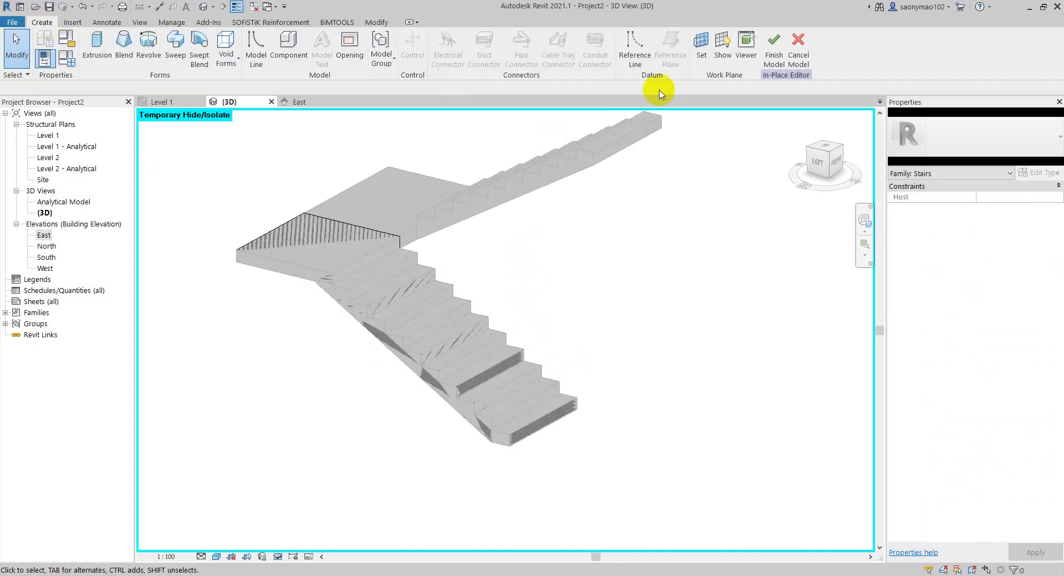
left_click(702, 50)
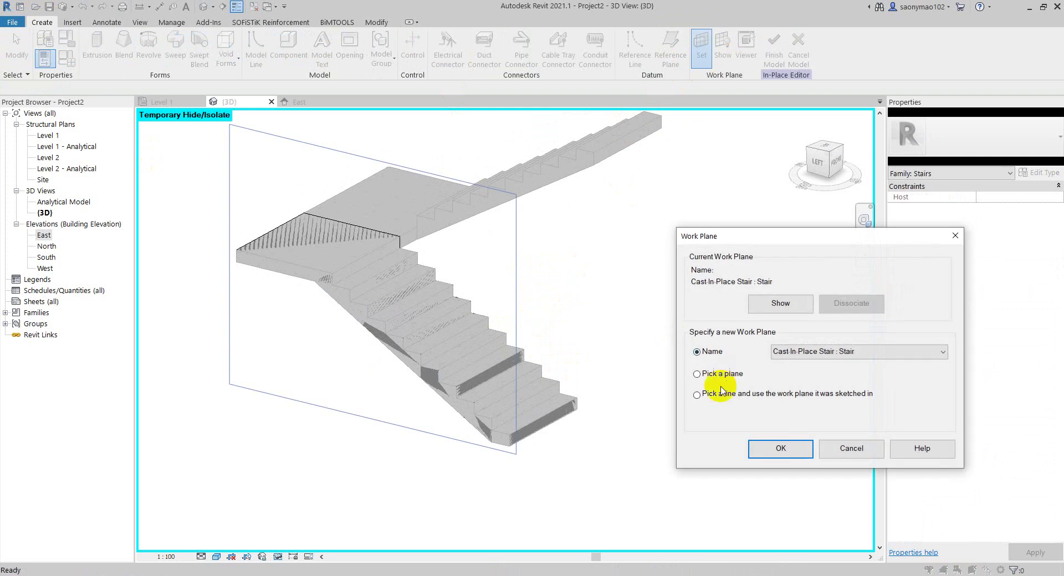
left_click(780, 449)
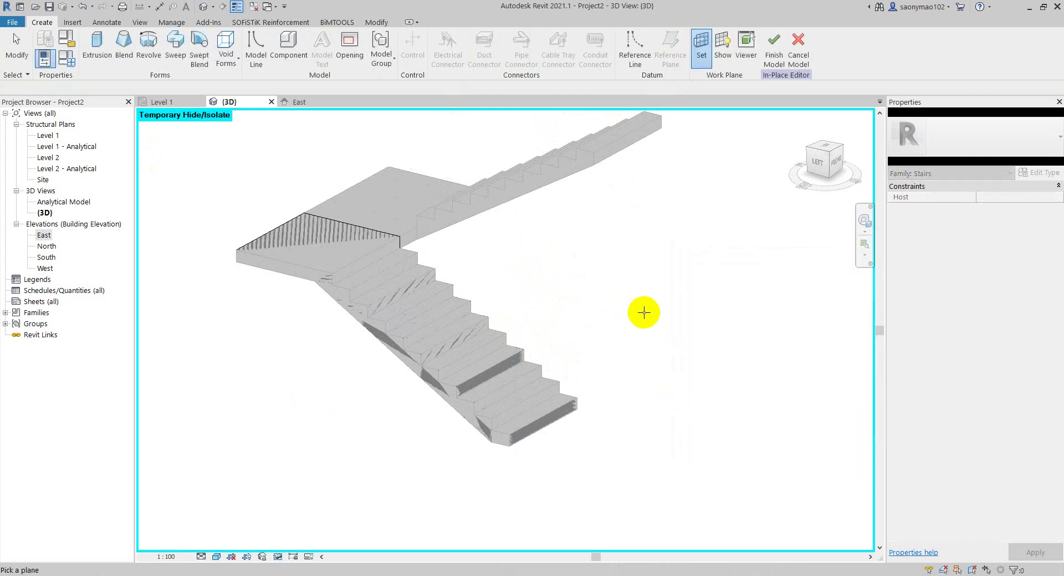
mouse_move(644, 313)
middle_mouse_down("shift")
mouse_move(297, 296)
mouse_move(292, 268)
mouse_move(446, 354)
mouse_move(425, 306)
middle_mouse_up("shift")
left_click(348, 212)
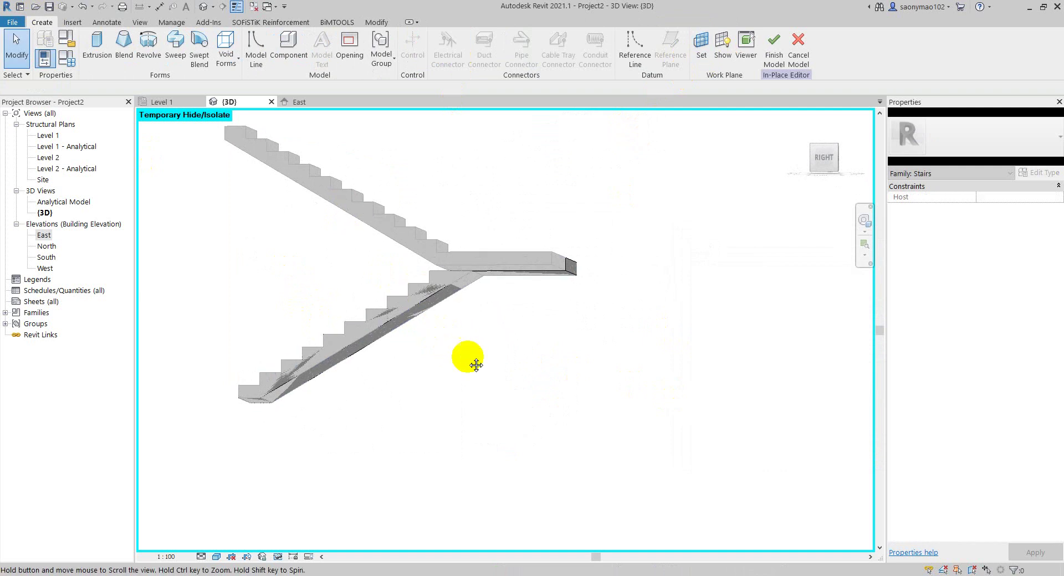
middle_click_drag(475, 363, 494, 430, "shift")
left_click(97, 45)
Step: Orbit toward the landing's underside edge and abandon a stray sketch line
scroll(523, 355, "up", 2)
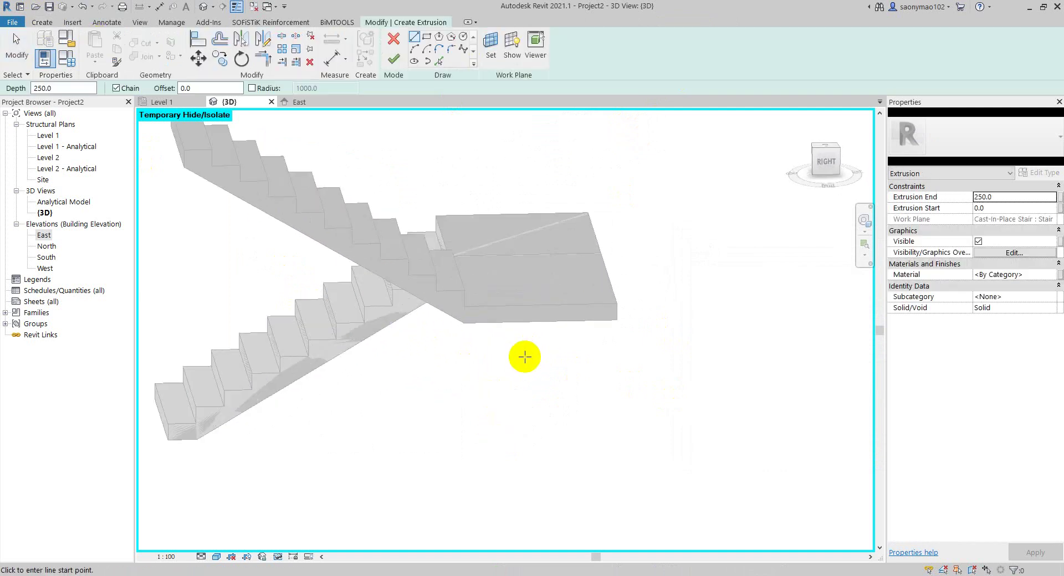
scroll(534, 367, "up", 2)
middle_click_drag(535, 368, 511, 327, "shift")
left_click(492, 250)
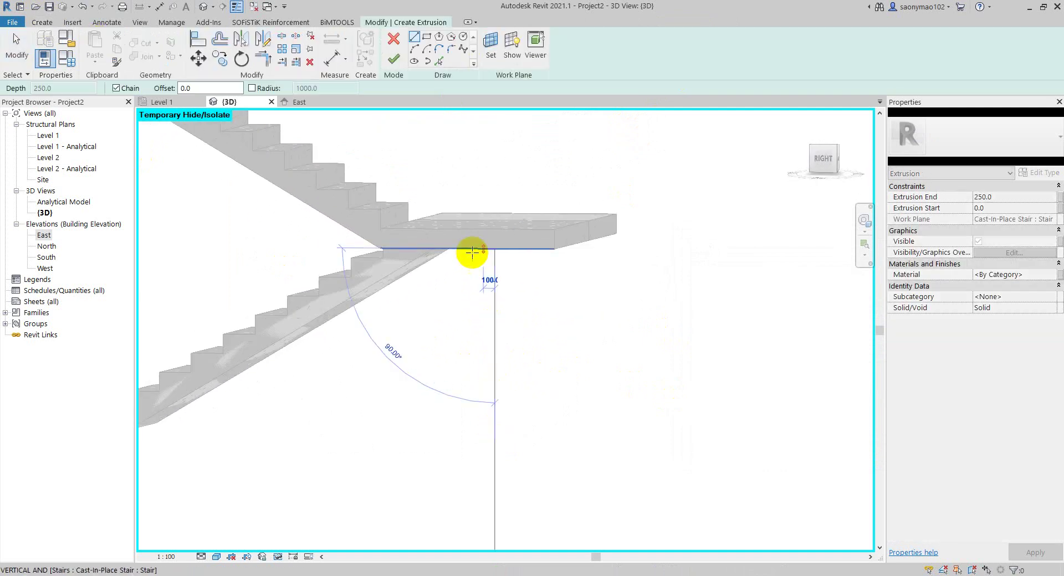
key("Escape")
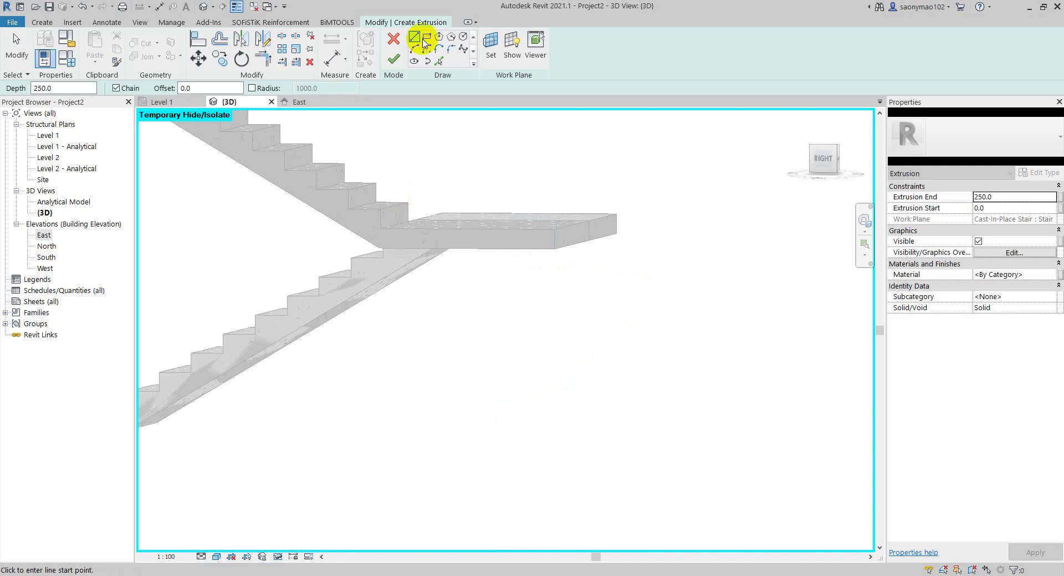
Step: Pick a landing edge as a sketch line and dismiss the overlapping-lines warning
left_click(438, 62)
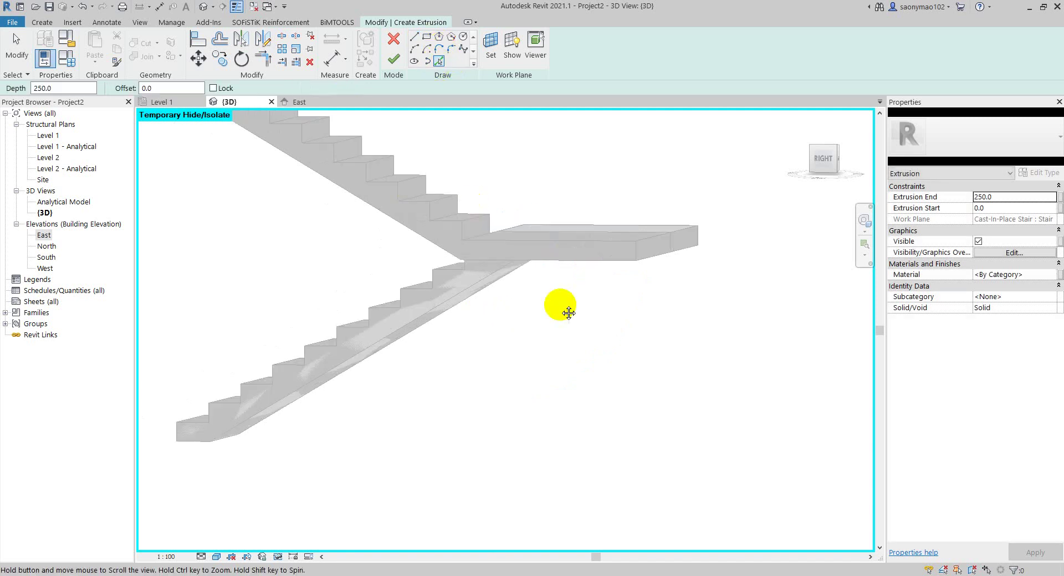
middle_click_drag(568, 311, 571, 343, "shift")
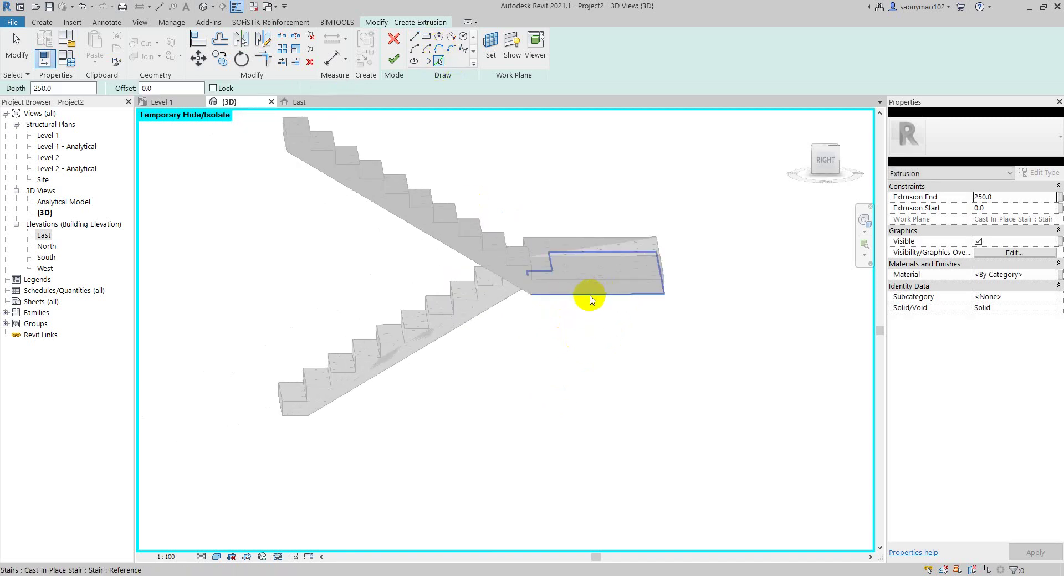
mouse_move(592, 300)
middle_mouse_down("shift")
mouse_move(580, 257)
mouse_move(588, 313)
middle_mouse_up("shift")
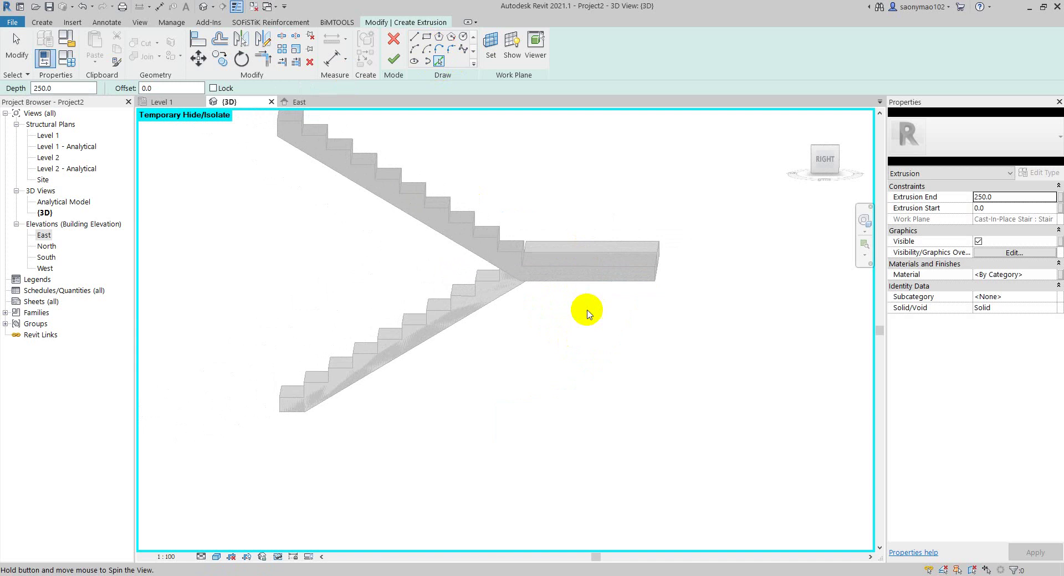
scroll(654, 280, "up", 3)
scroll(654, 283, "up", 3)
left_click(654, 277)
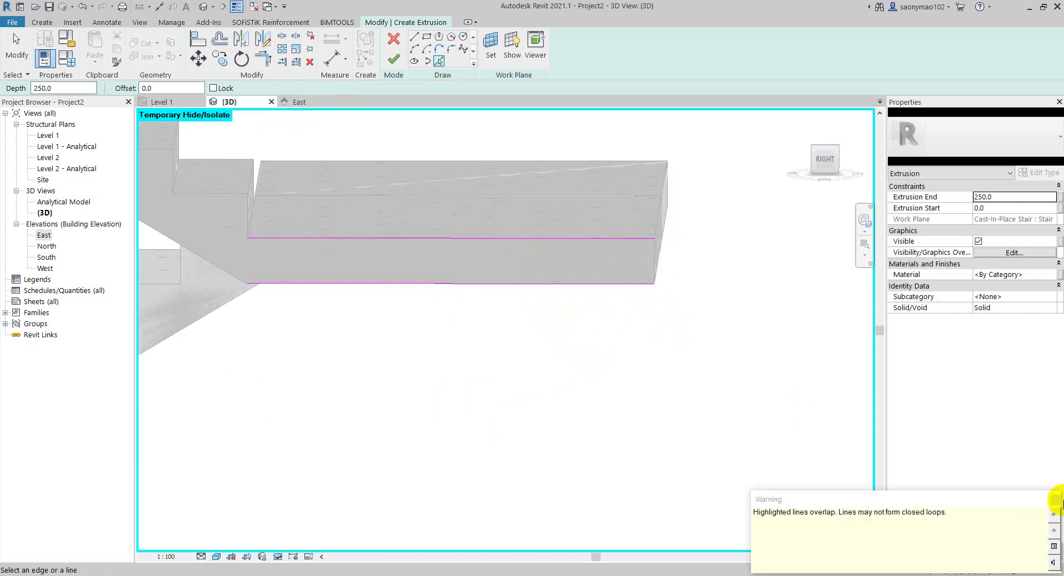
left_click(1056, 501)
key("Escape")
left_click(598, 284)
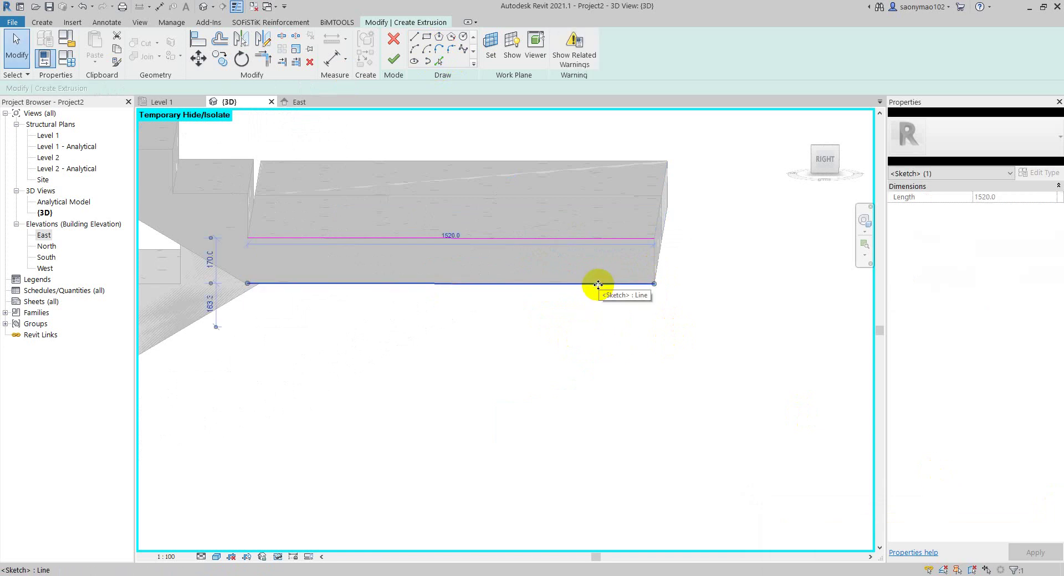
left_click(553, 347)
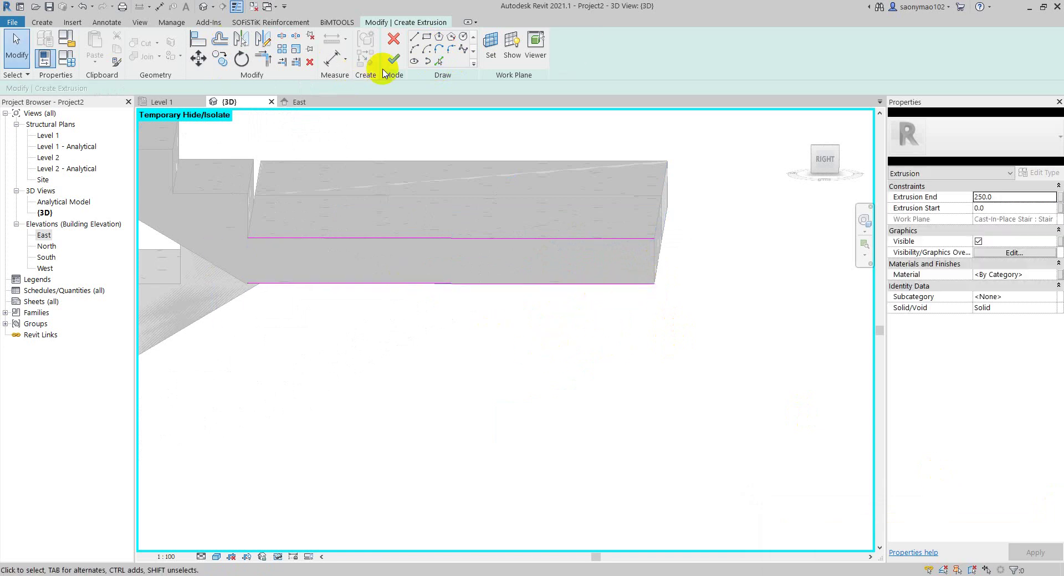
Step: Pick the landing's vertical end edge and the upper flight's tread edges as sketch lines
left_click(439, 60)
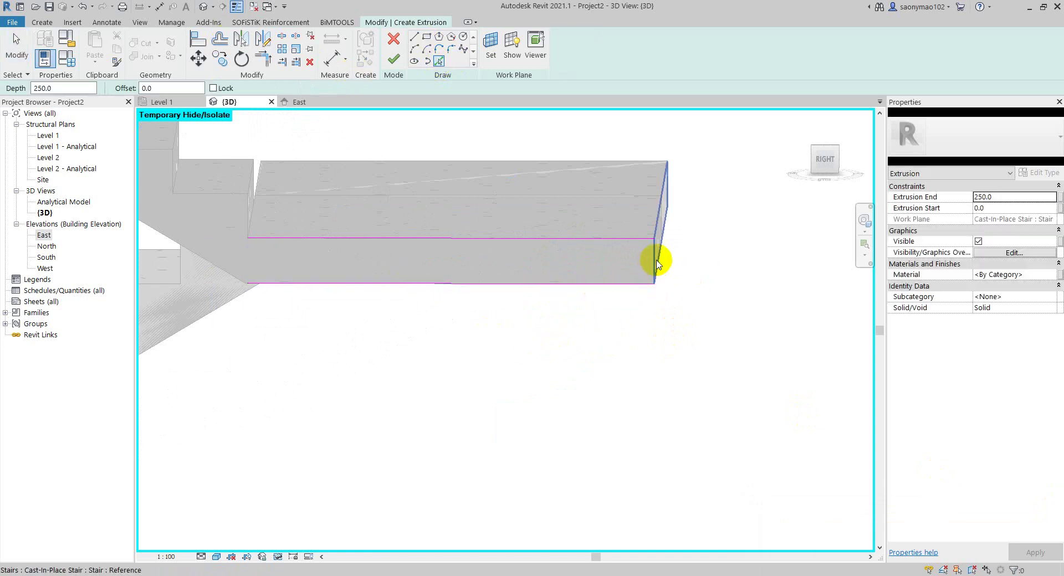
left_click(653, 264)
middle_click_drag(433, 307, 579, 355)
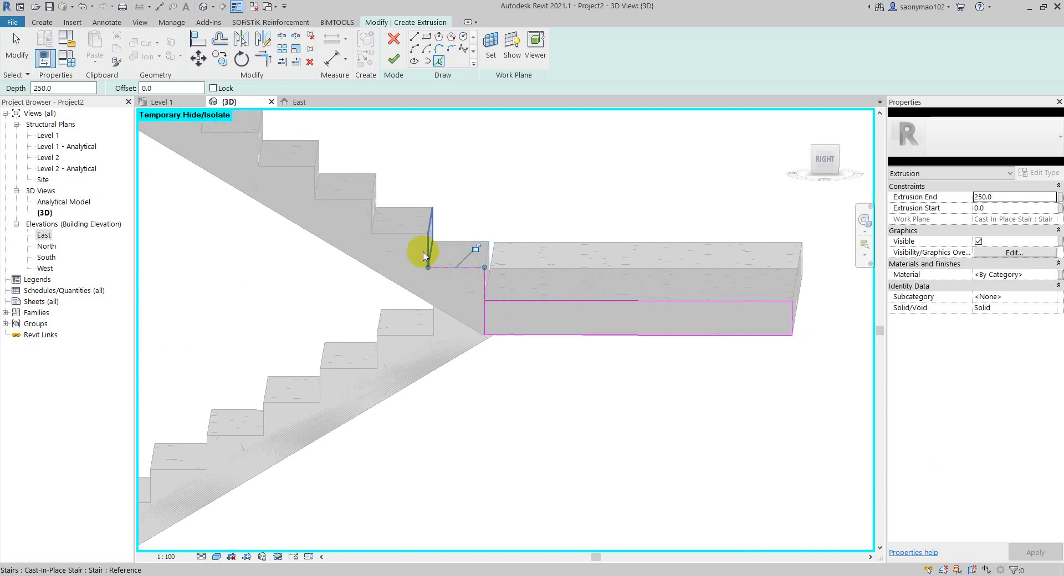
middle_click_drag(414, 285, 521, 337)
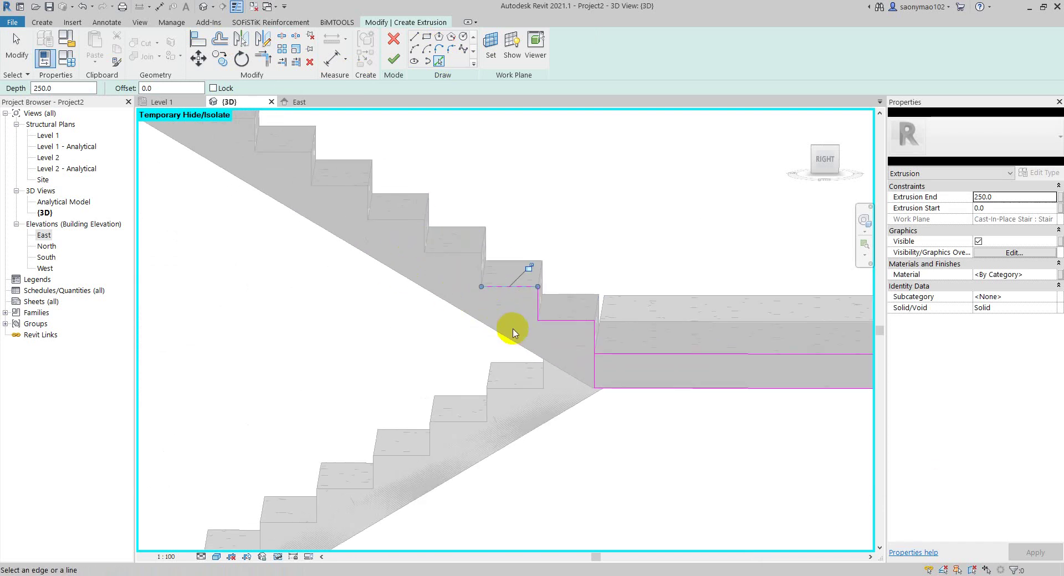
left_click(466, 255)
middle_click_drag(466, 255, 528, 312)
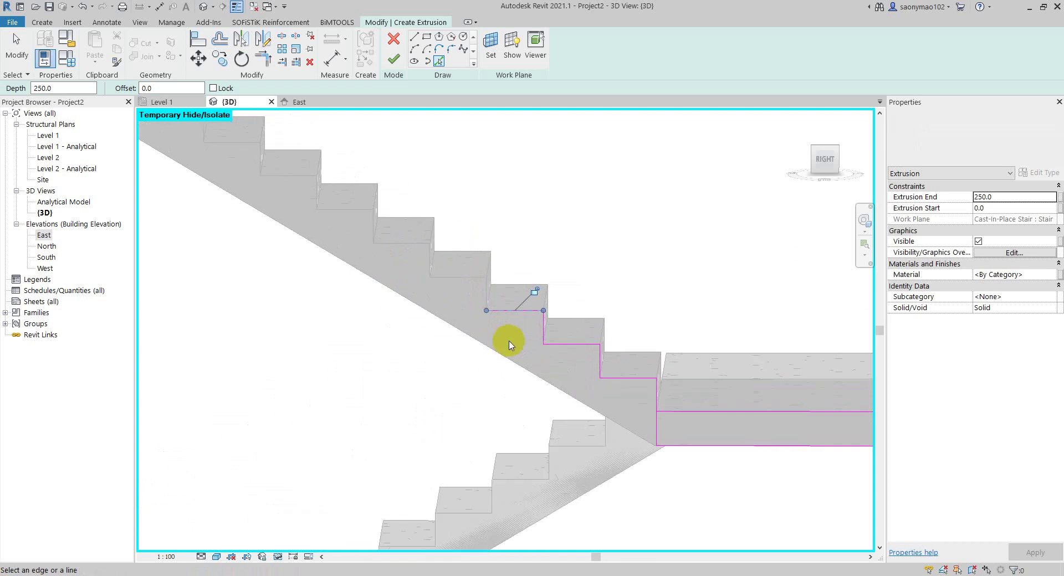
mouse_move(470, 282)
middle_mouse_down()
mouse_move(491, 349)
mouse_move(465, 331)
mouse_move(486, 362)
mouse_move(468, 348)
middle_mouse_up()
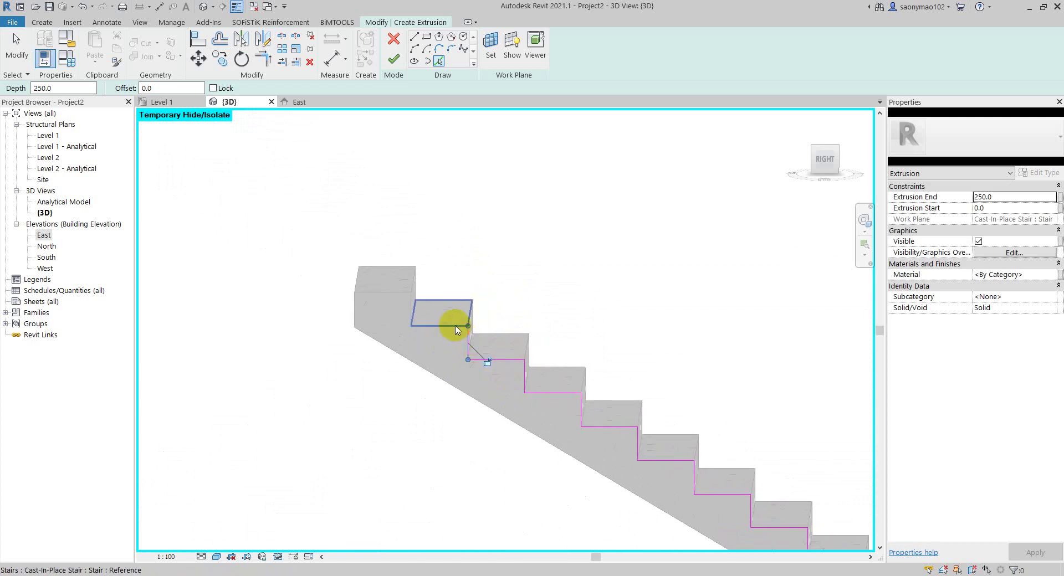
scroll(398, 296, "down", 2)
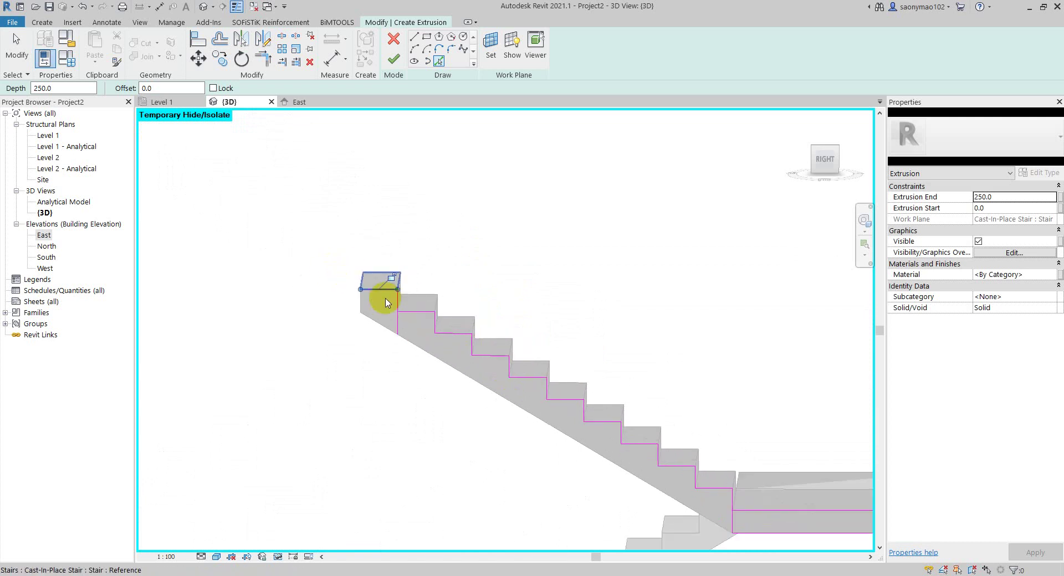
middle_click_drag(381, 302, 347, 274)
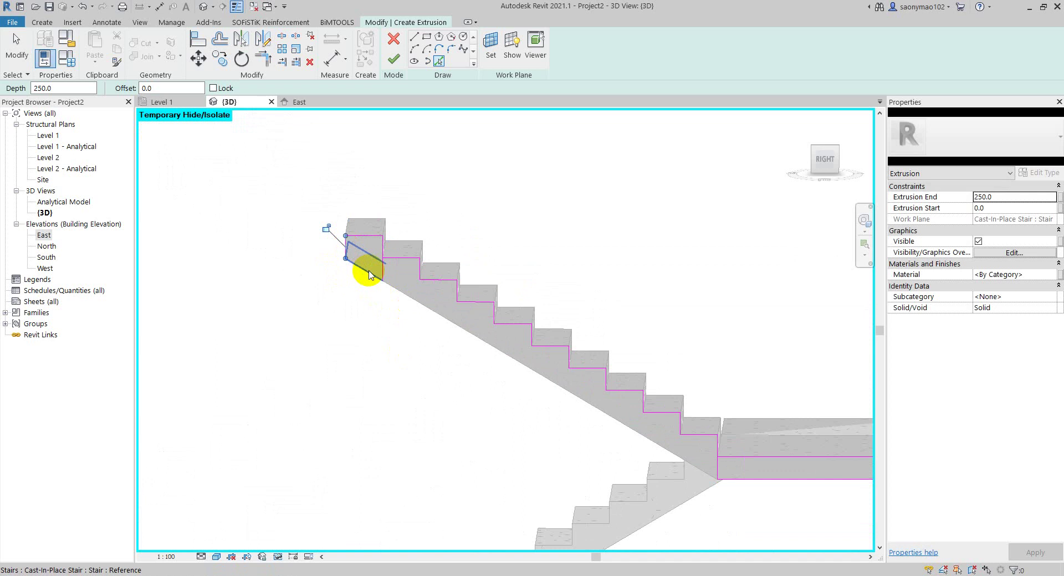
scroll(388, 266, "down", 1)
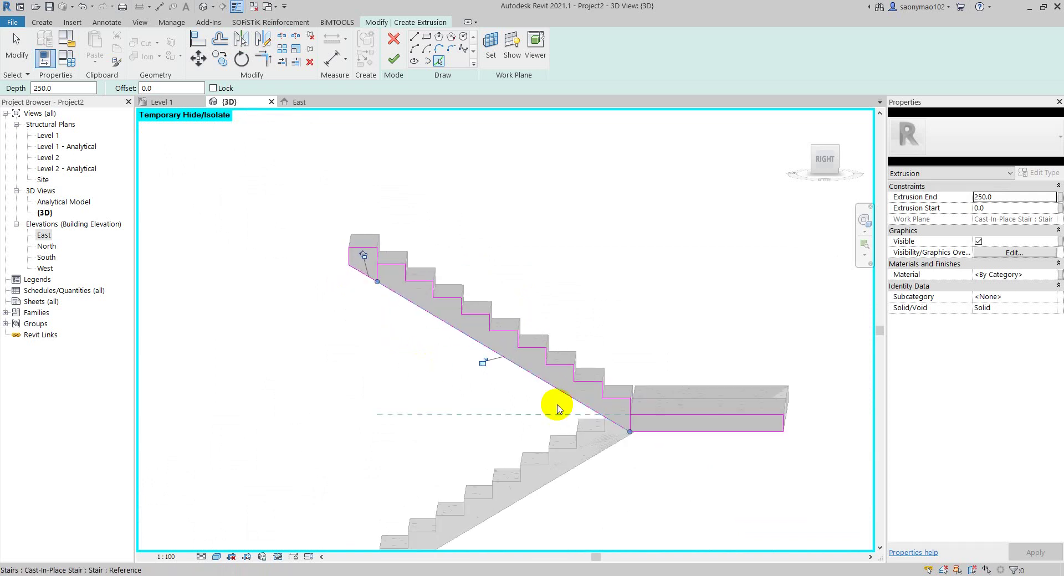
scroll(637, 413, "up", 2)
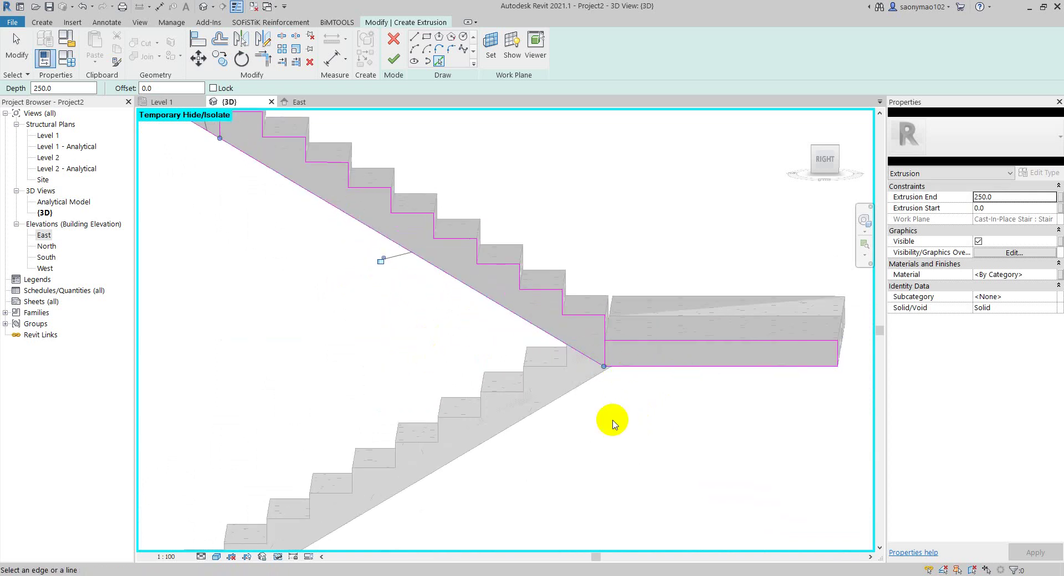
scroll(587, 356, "down", 2)
key("Escape")
Step: Start Trim/Extend to Corner (TR) and zoom to the landing's bottom sketch line
scroll(407, 272, "up", 2)
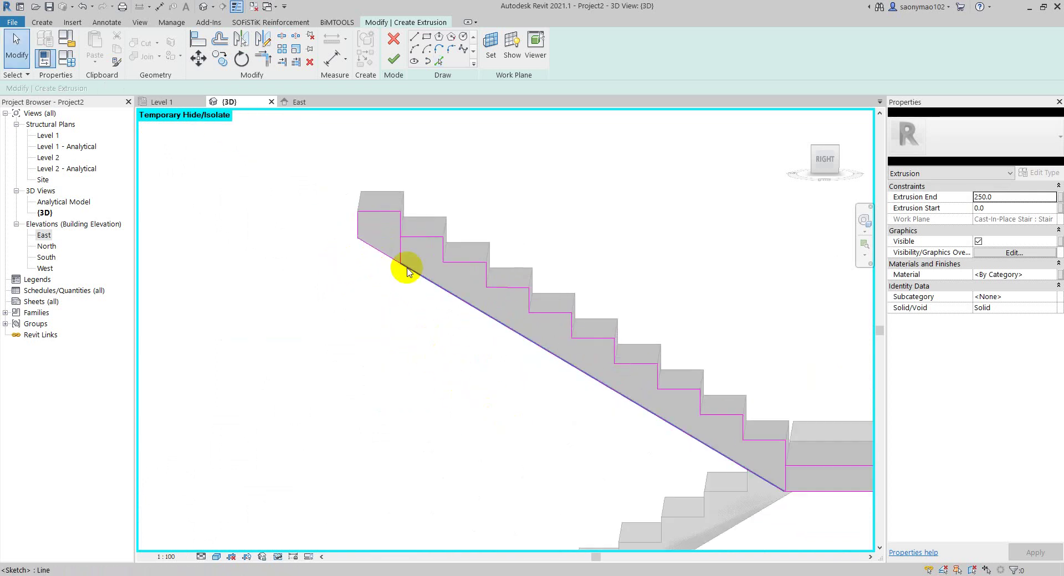
key("t")
key("r")
scroll(451, 304, "down", 2)
mouse_move(451, 304)
middle_mouse_down()
mouse_move(352, 190)
mouse_move(335, 188)
middle_mouse_up()
scroll(334, 189, "up", 2)
scroll(331, 169, "up", 1)
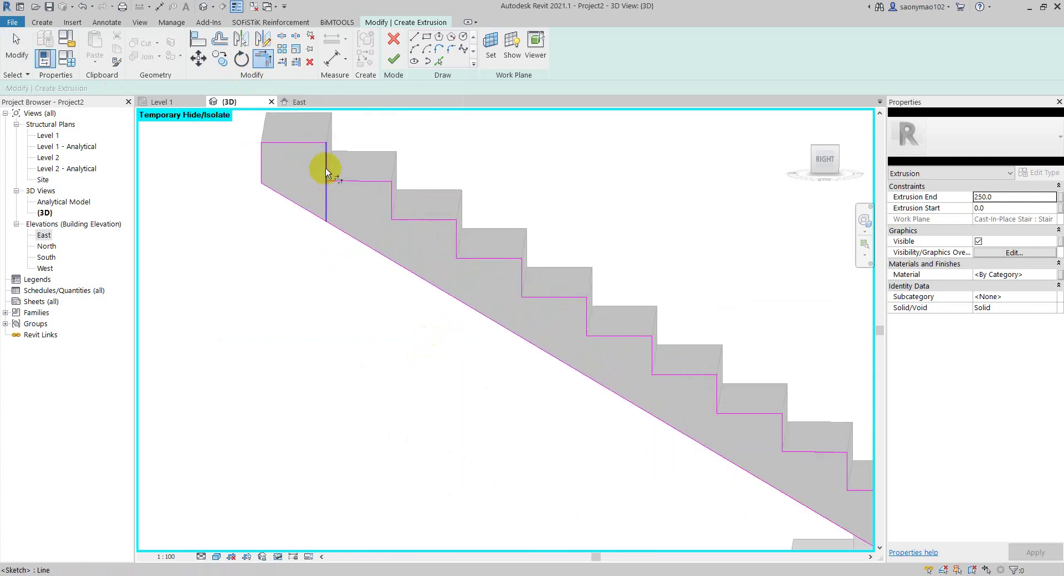
scroll(325, 168, "up", 1)
scroll(543, 316, "down", 2)
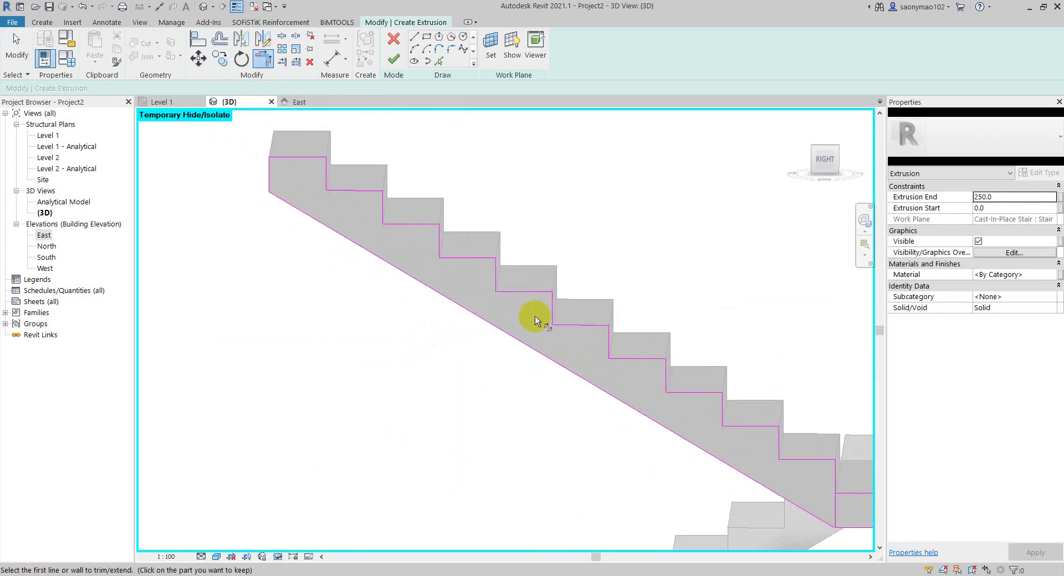
middle_click_drag(542, 316, 369, 225)
scroll(528, 375, "up", 2)
scroll(564, 337, "up", 1)
middle_click_drag(564, 337, 573, 349)
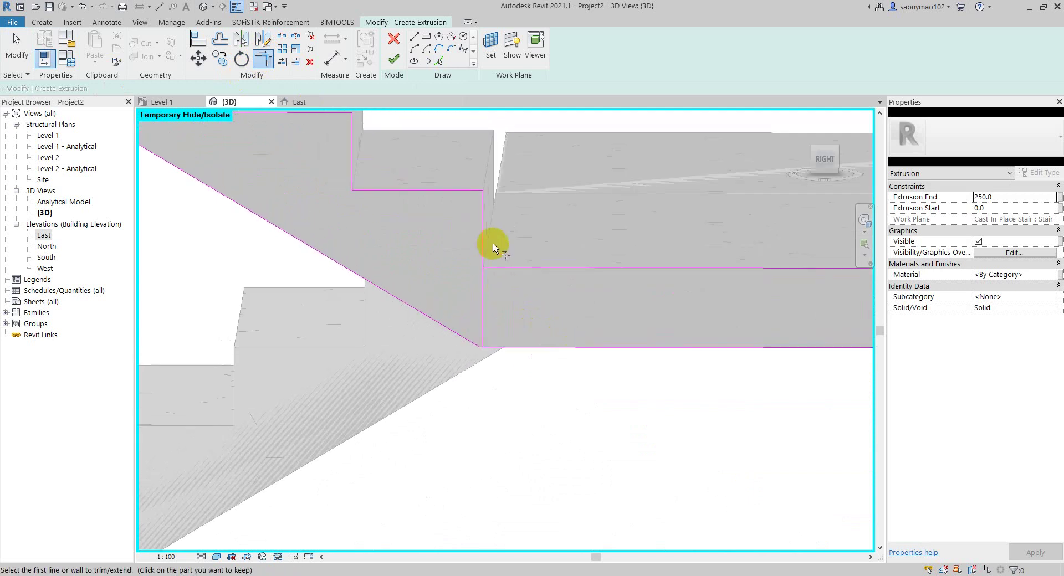
Step: Restart TR and orbit out to view the whole stair sketch from a corner
key("t")
key("r")
scroll(522, 270, "down", 2)
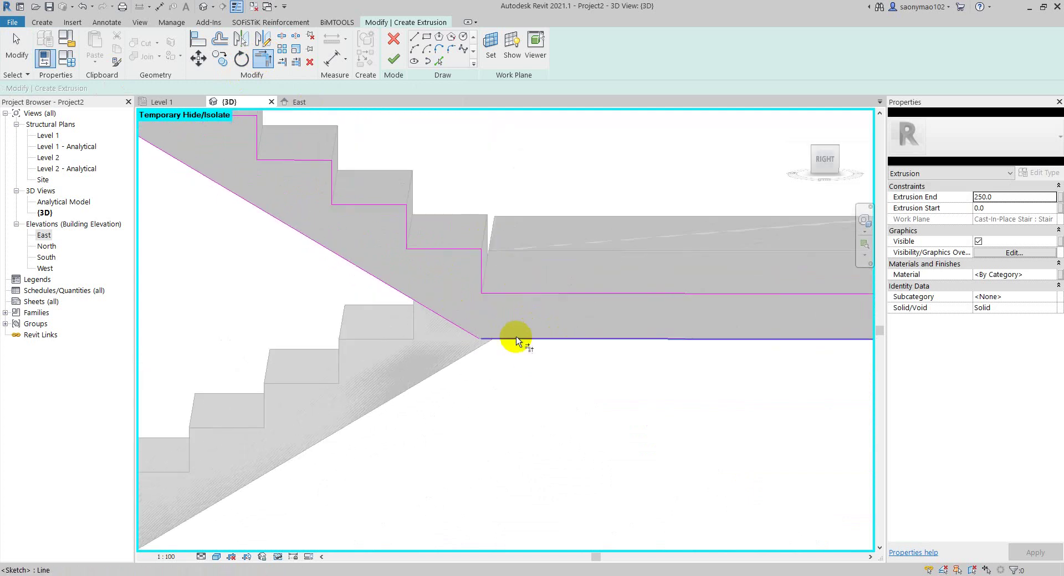
scroll(549, 350, "down", 1)
scroll(637, 411, "down", 1)
mouse_move(637, 411)
middle_mouse_down("shift")
mouse_move(561, 346)
mouse_move(517, 370)
mouse_move(566, 432)
mouse_move(543, 381)
middle_mouse_up("shift")
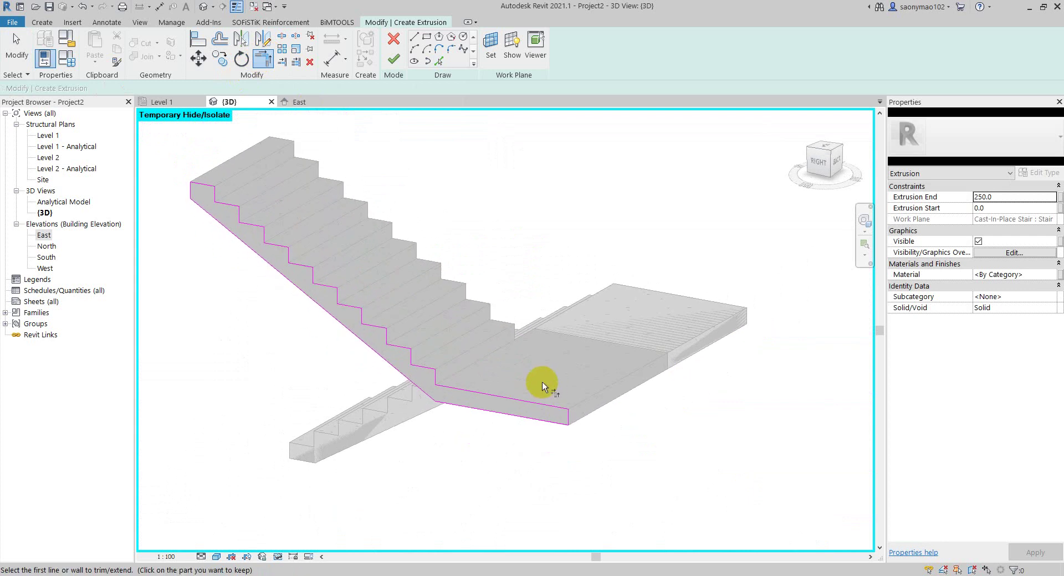
Step: Attempt to finish the extrusion sketch twice, dismissing the open-loop errors
left_click(393, 62)
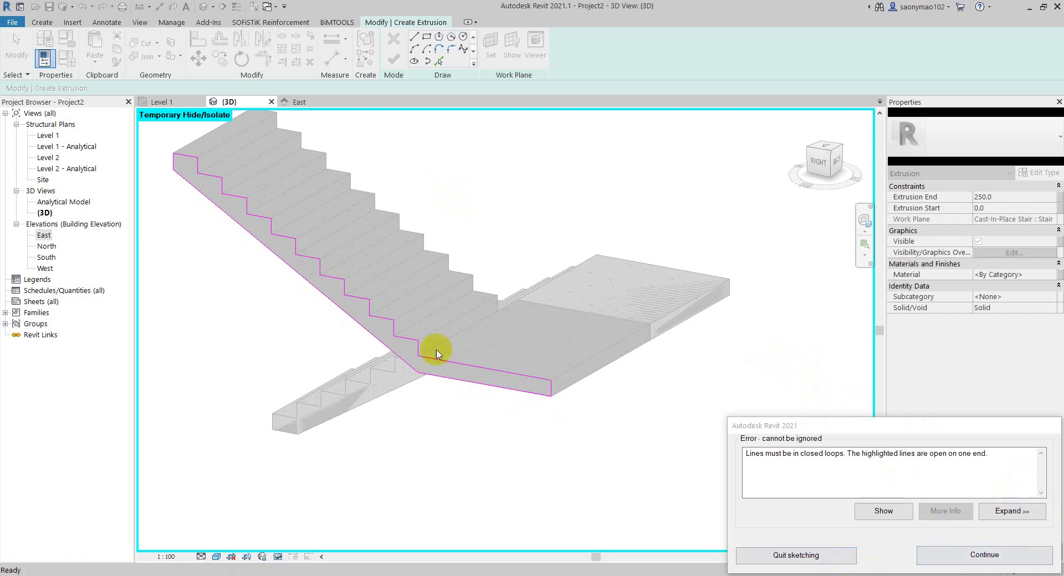
mouse_move(538, 434)
middle_mouse_down("shift")
mouse_move(546, 457)
mouse_move(553, 422)
mouse_move(536, 380)
mouse_move(352, 251)
mouse_move(480, 361)
mouse_move(584, 318)
mouse_move(588, 412)
mouse_move(596, 373)
mouse_move(587, 333)
mouse_move(590, 360)
mouse_move(641, 387)
middle_mouse_up("shift")
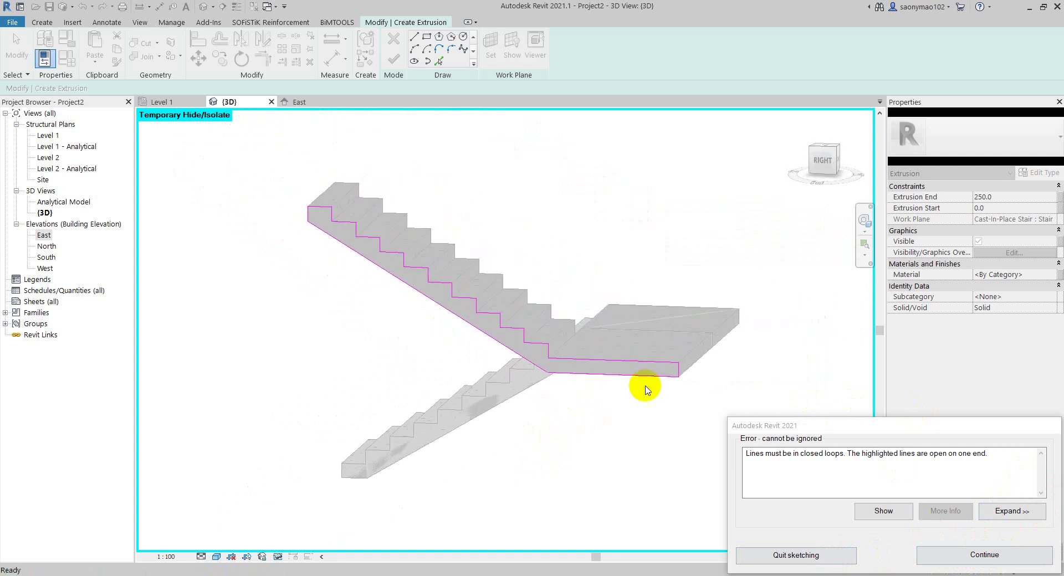
left_click(985, 554)
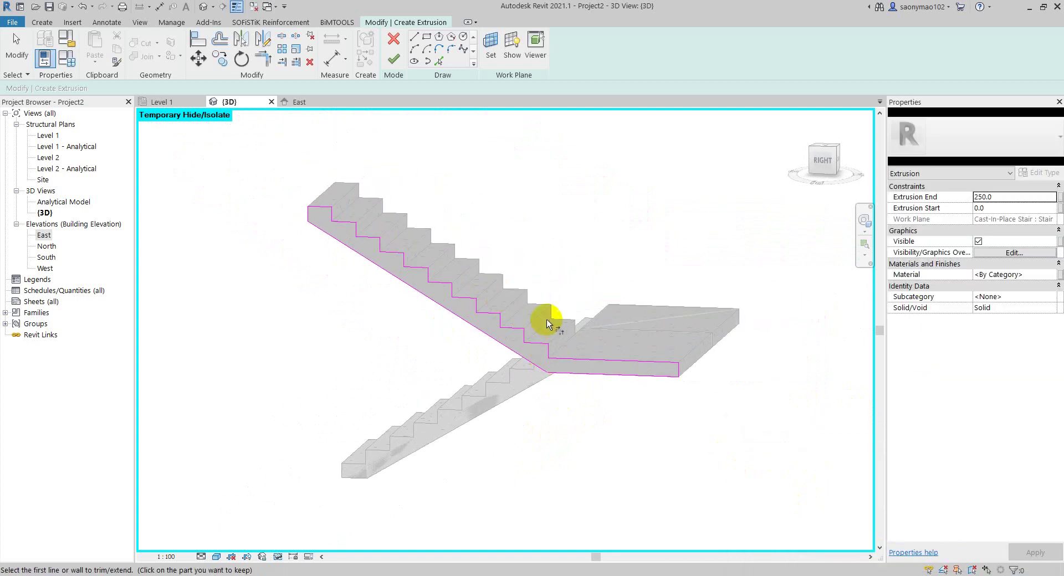
middle_click_drag(548, 324, 629, 373)
scroll(625, 381, "down", 1)
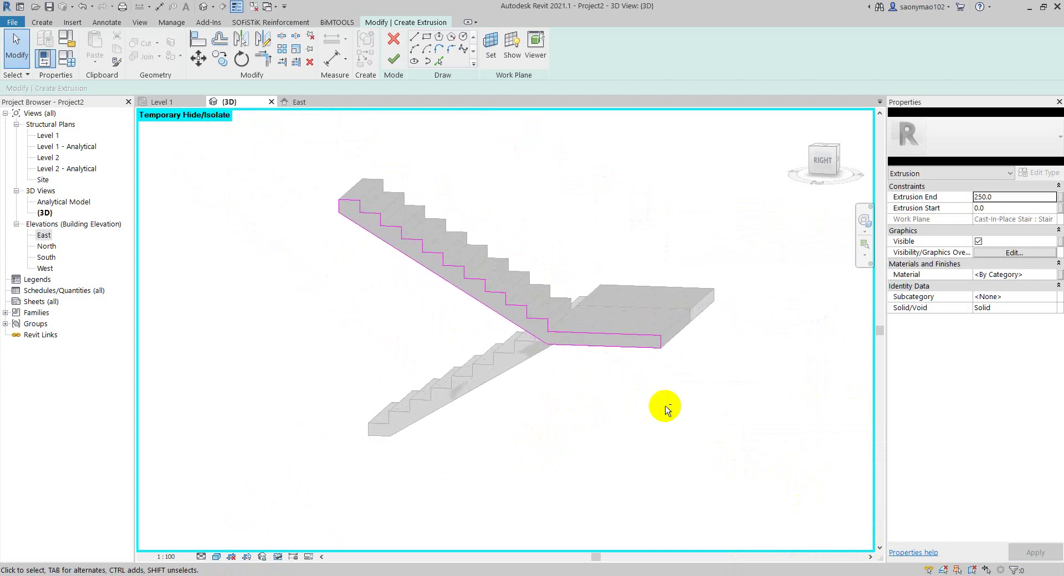
mouse_move(665, 409)
middle_mouse_down("shift")
mouse_move(491, 351)
mouse_move(604, 427)
middle_mouse_up("shift")
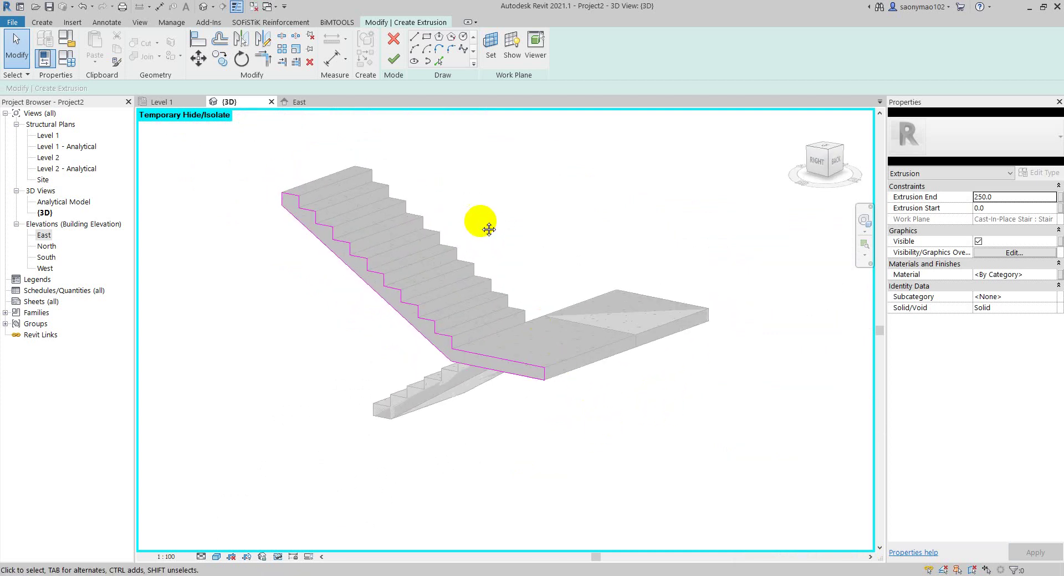
middle_click_drag(489, 229, 493, 233)
left_click(395, 60)
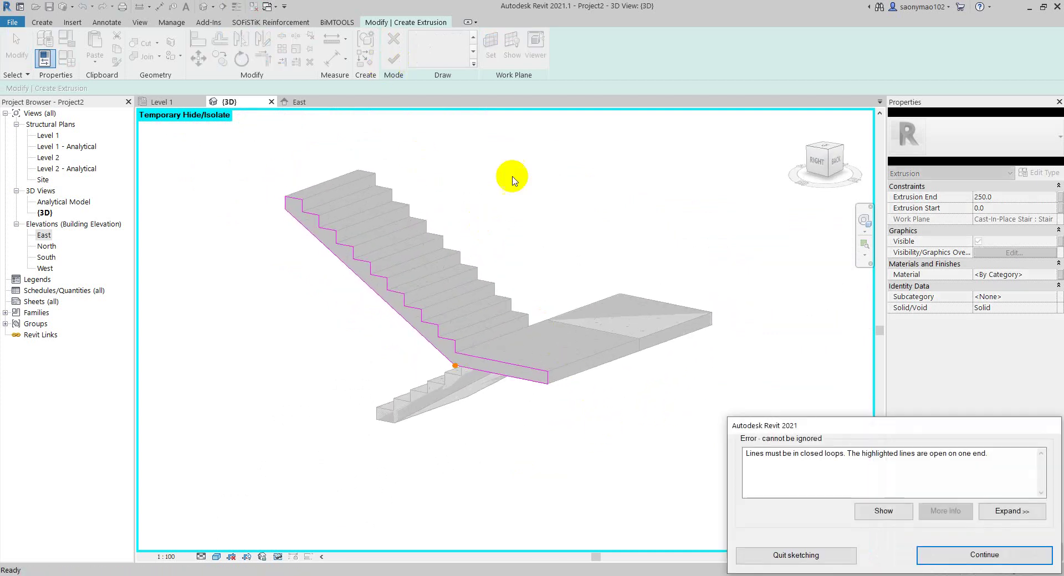
left_click(951, 554)
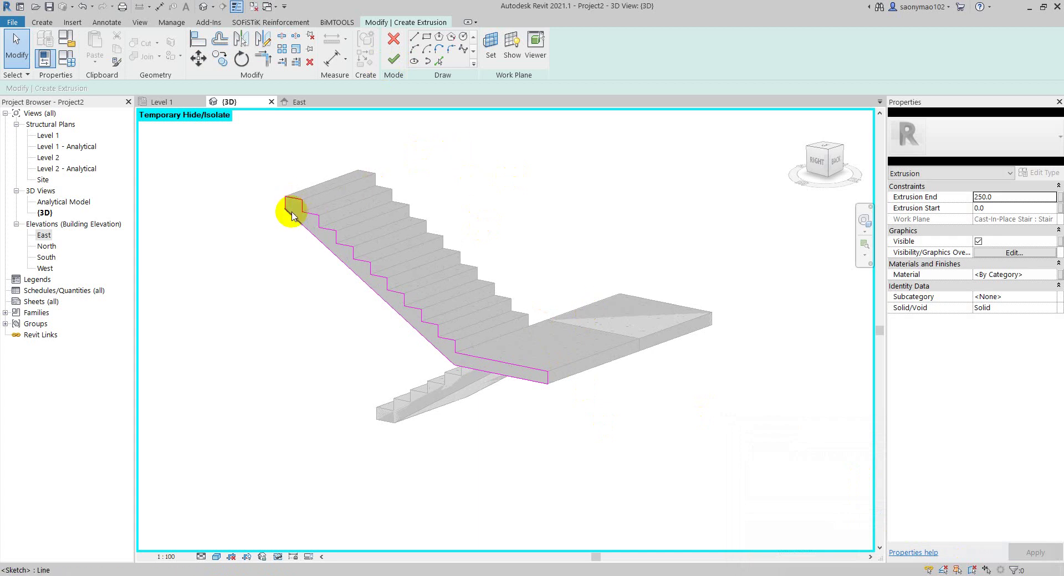
Step: Join the two landing sketch lines into a corner with Trim/Extend to Corner
mouse_move(293, 213)
middle_mouse_down("shift")
mouse_move(321, 278)
mouse_move(385, 306)
mouse_move(409, 303)
middle_mouse_up("shift")
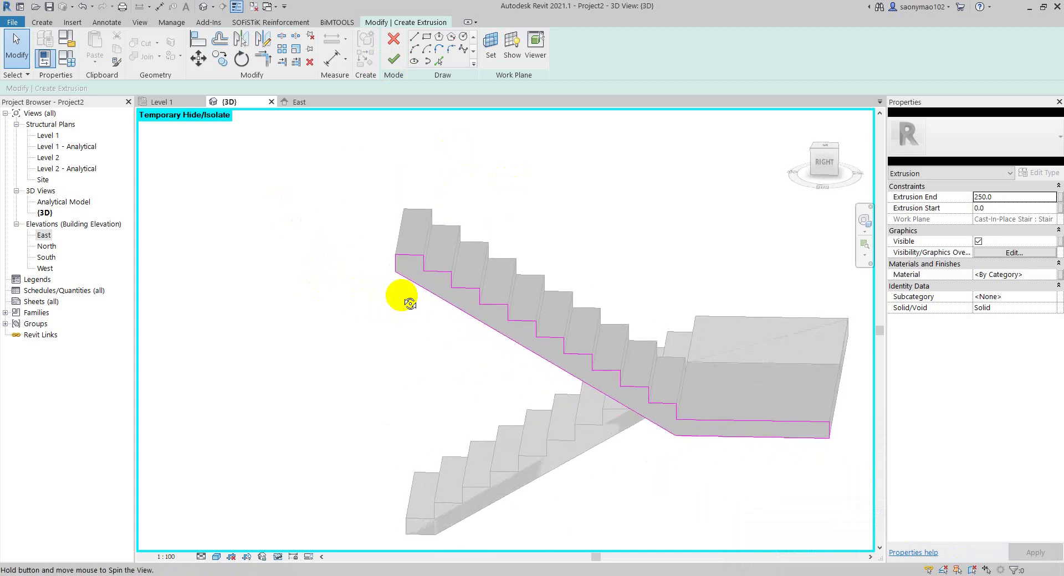
scroll(392, 221, "up", 5)
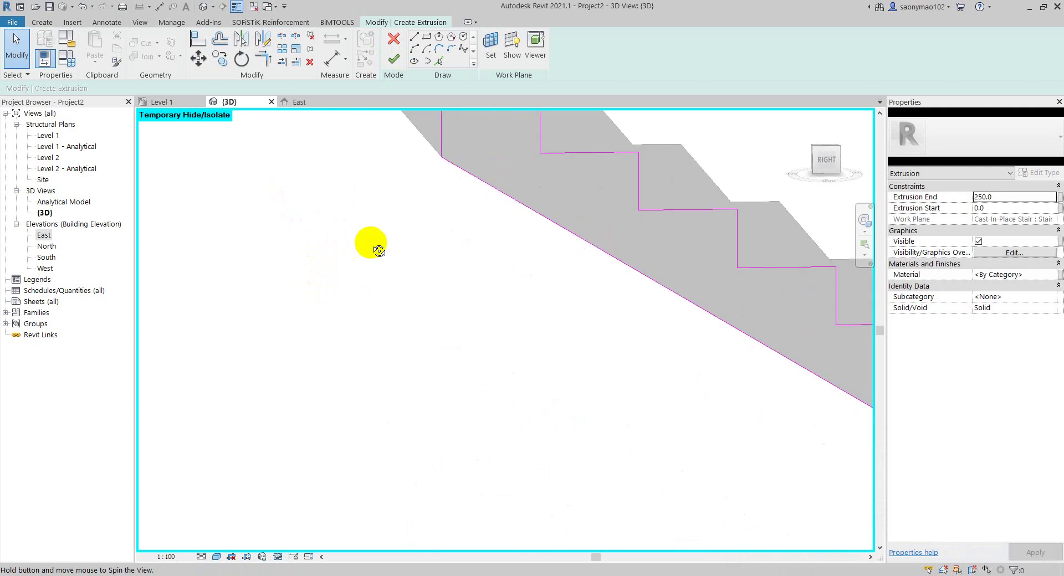
scroll(355, 251, "down", 3)
mouse_move(330, 252)
middle_mouse_down("shift")
mouse_move(546, 366)
mouse_move(551, 314)
middle_mouse_up("shift")
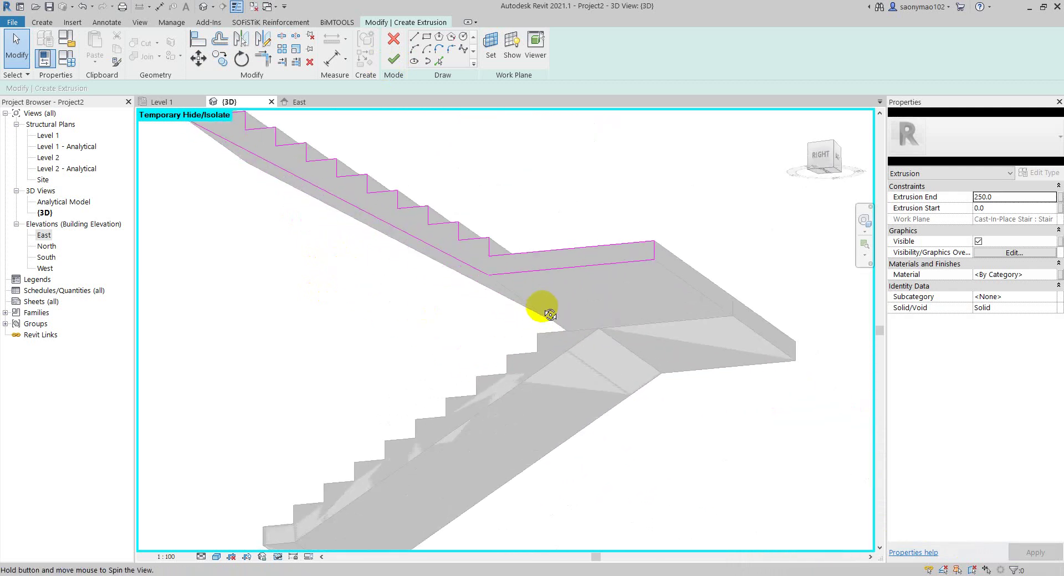
scroll(475, 278, "up", 2)
scroll(494, 289, "up", 2)
scroll(458, 273, "up", 2)
scroll(442, 316, "up", 1)
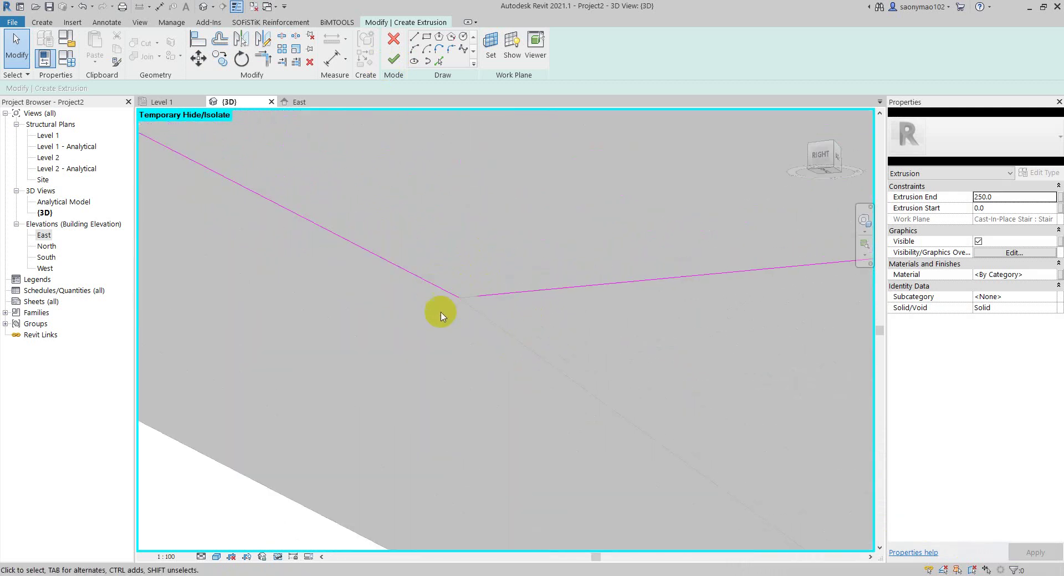
left_click(491, 296)
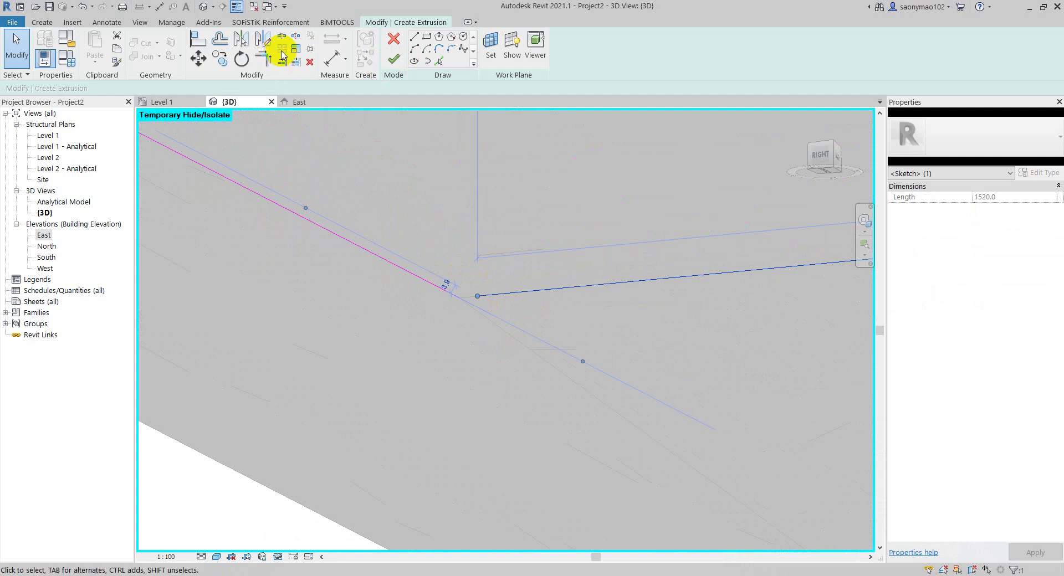
left_click(258, 57)
left_click(433, 294)
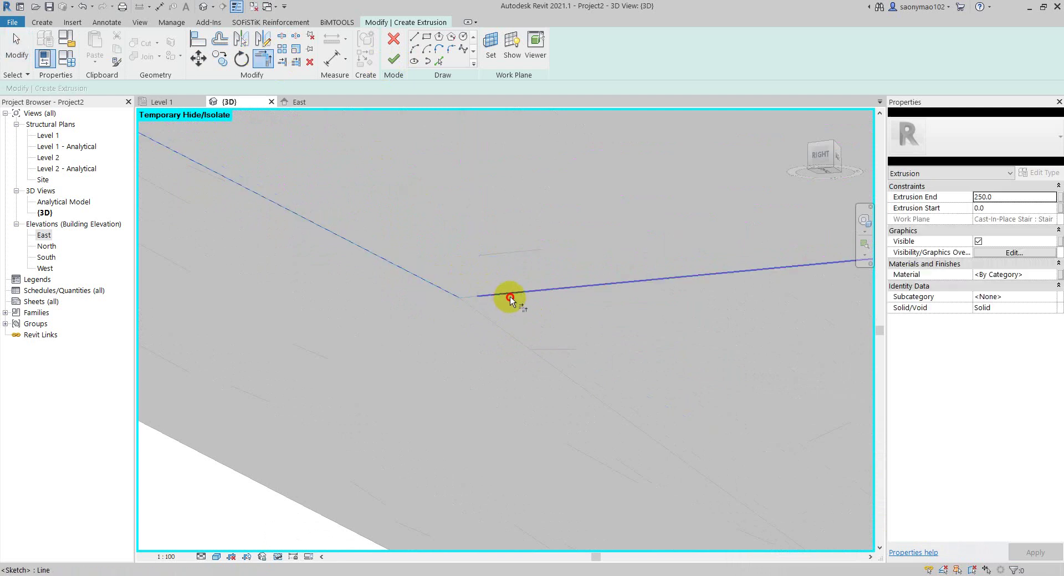
mouse_move(442, 288)
middle_mouse_down("shift")
mouse_move(468, 308)
mouse_move(466, 325)
mouse_move(505, 349)
mouse_move(534, 403)
middle_mouse_up("shift")
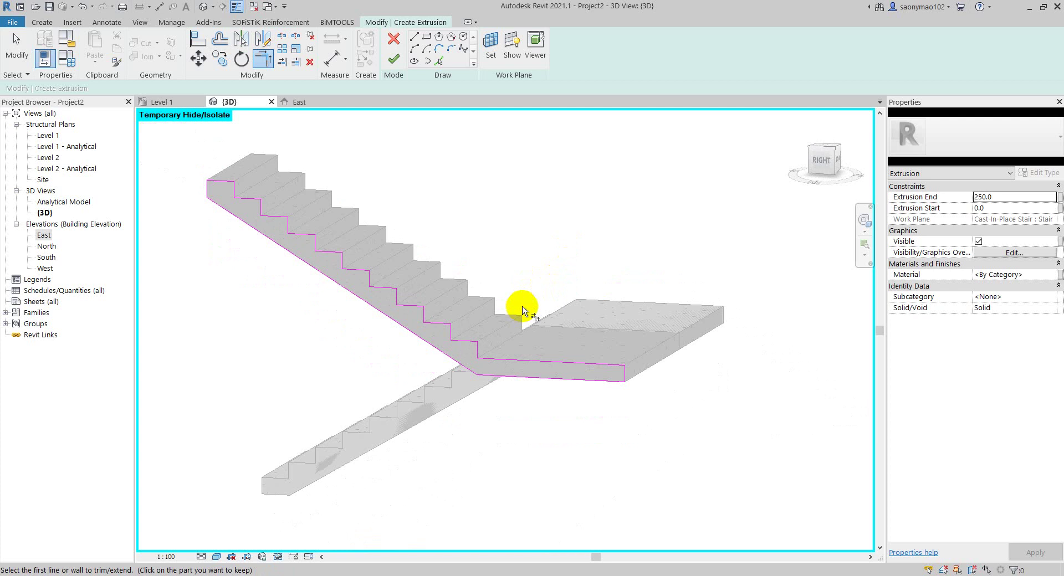
key("Escape")
Step: Zoom and turn the view to check the whole stair profile
scroll(497, 347, "up", 2)
scroll(465, 373, "up", 2)
scroll(514, 365, "down", 2)
scroll(514, 365, "down", 3)
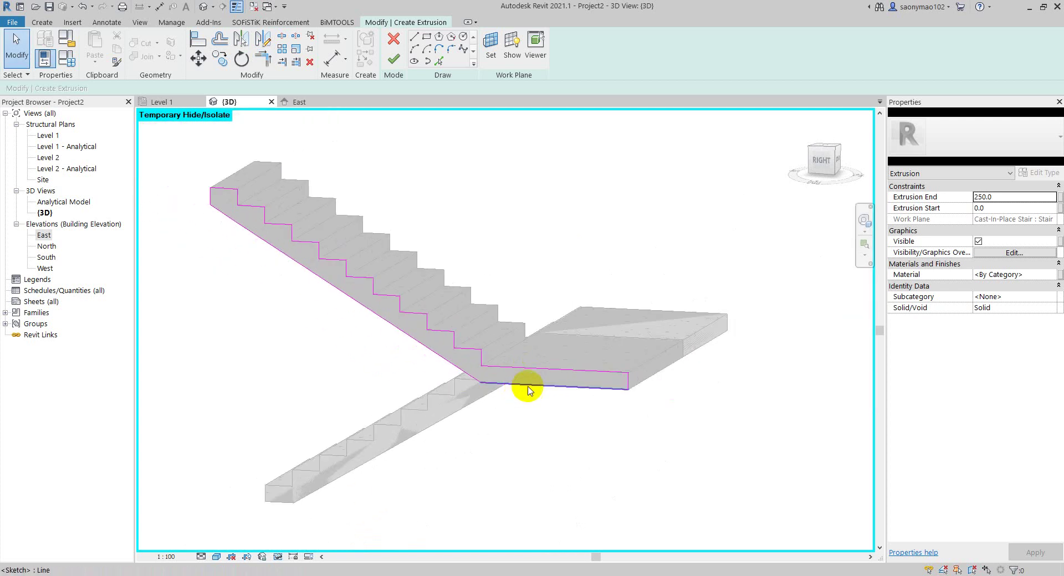
middle_click_drag(523, 387, 558, 399, "shift")
Step: Finish the sketch and drag the upper-flight extrusion's end handle to -1600
left_click(395, 62)
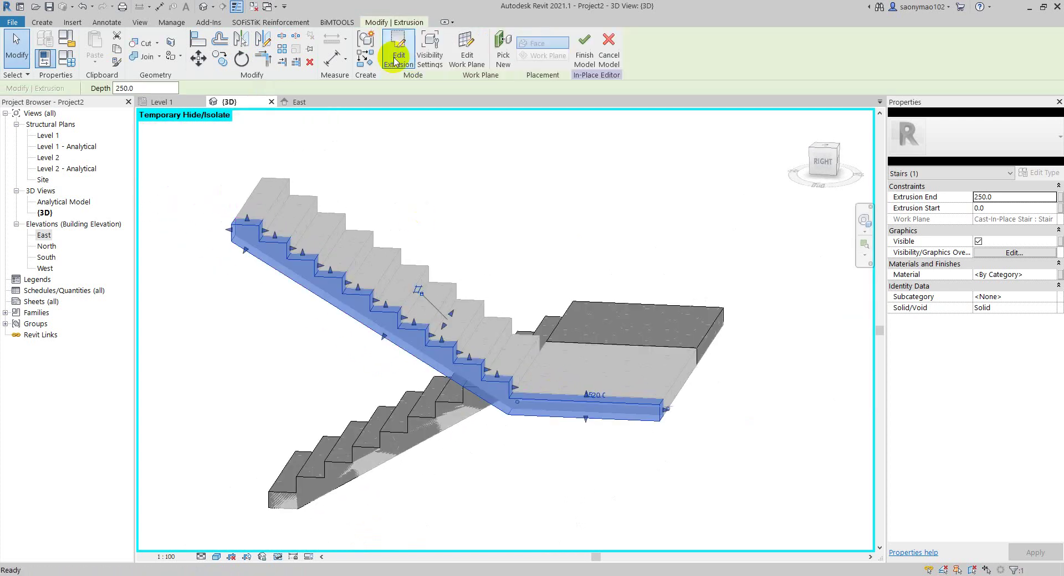
middle_click_drag(708, 423, 314, 295, "shift")
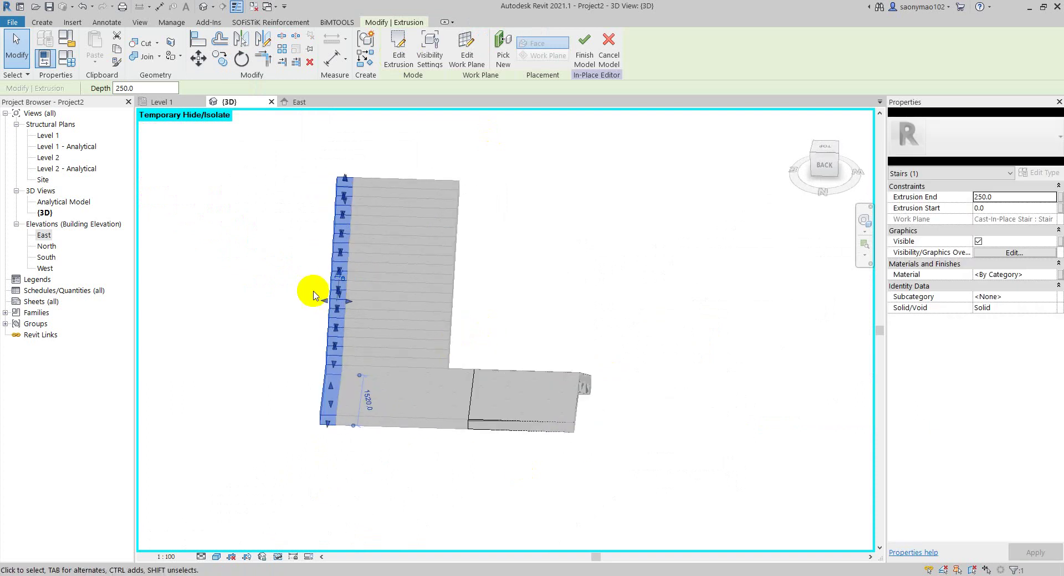
mouse_move(326, 301)
left_mouse_down()
mouse_move(464, 309)
mouse_move(444, 304)
left_mouse_up()
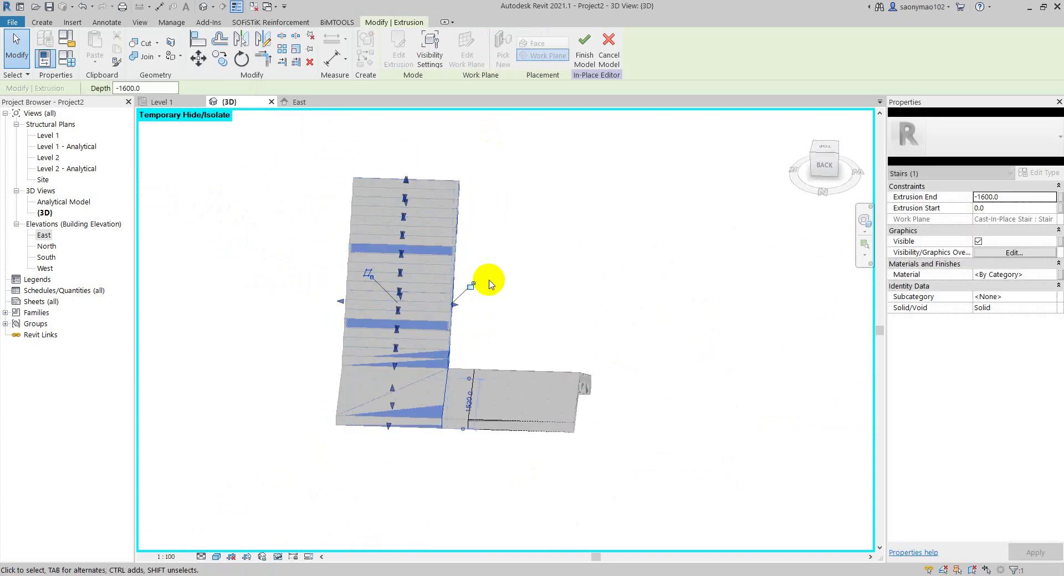
mouse_move(509, 327)
middle_mouse_down("shift")
mouse_move(558, 306)
mouse_move(559, 240)
mouse_move(571, 273)
mouse_move(609, 286)
mouse_move(605, 248)
middle_mouse_up("shift")
left_click(558, 240)
mouse_move(621, 301)
middle_mouse_down("shift")
mouse_move(608, 311)
mouse_move(675, 303)
middle_mouse_up("shift")
scroll(458, 351, "up", 3)
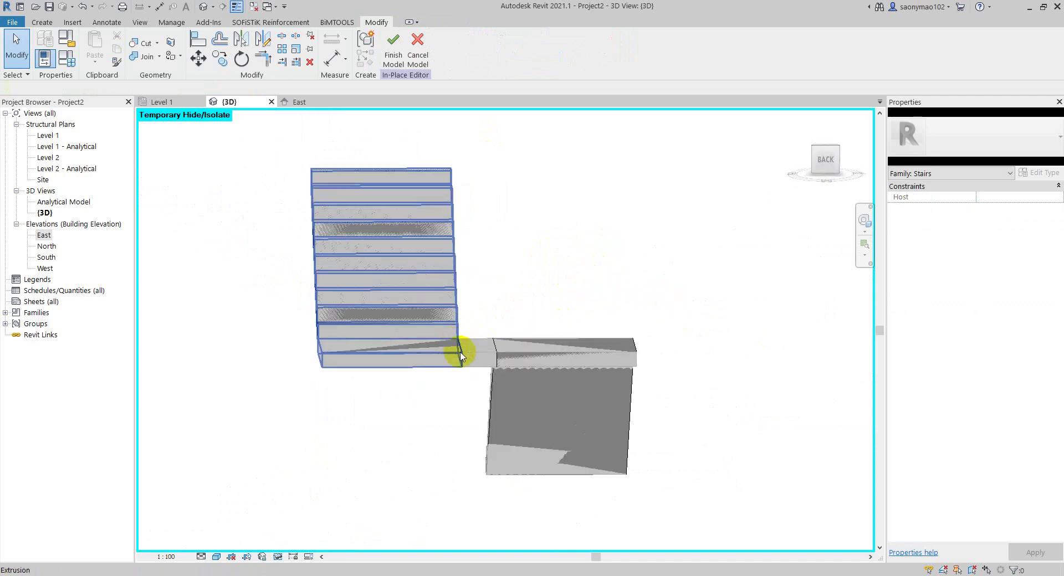
scroll(459, 372, "up", 2)
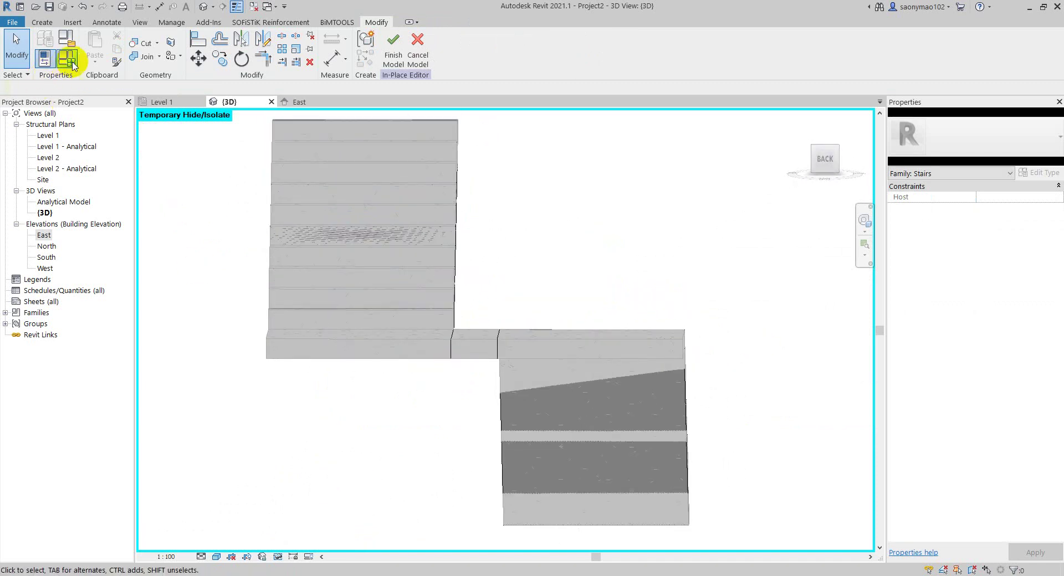
left_click(43, 23)
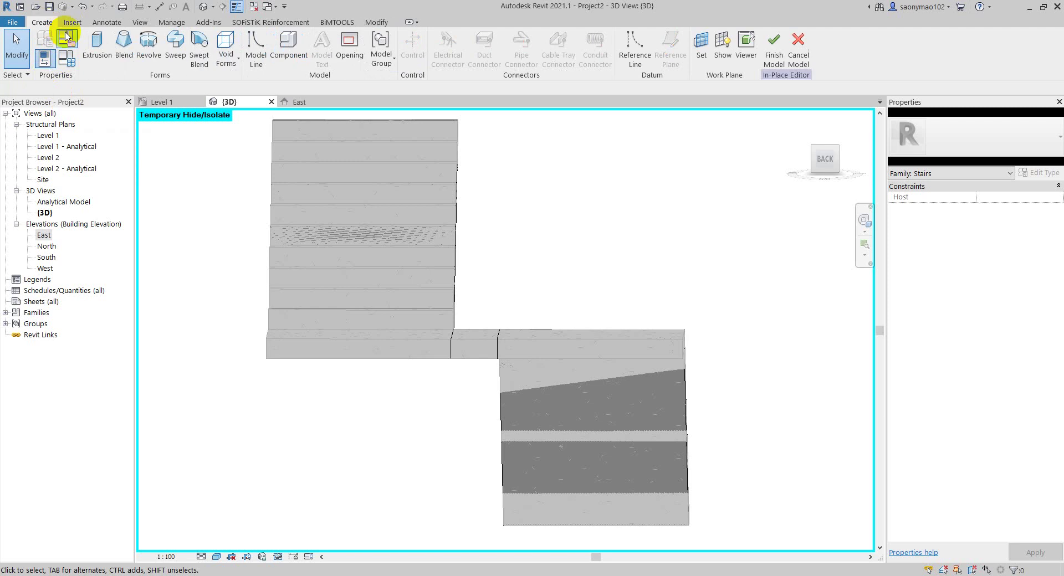
Step: Start a third extrusion with its work plane set to the landing face, using Pick Lines
left_click(97, 50)
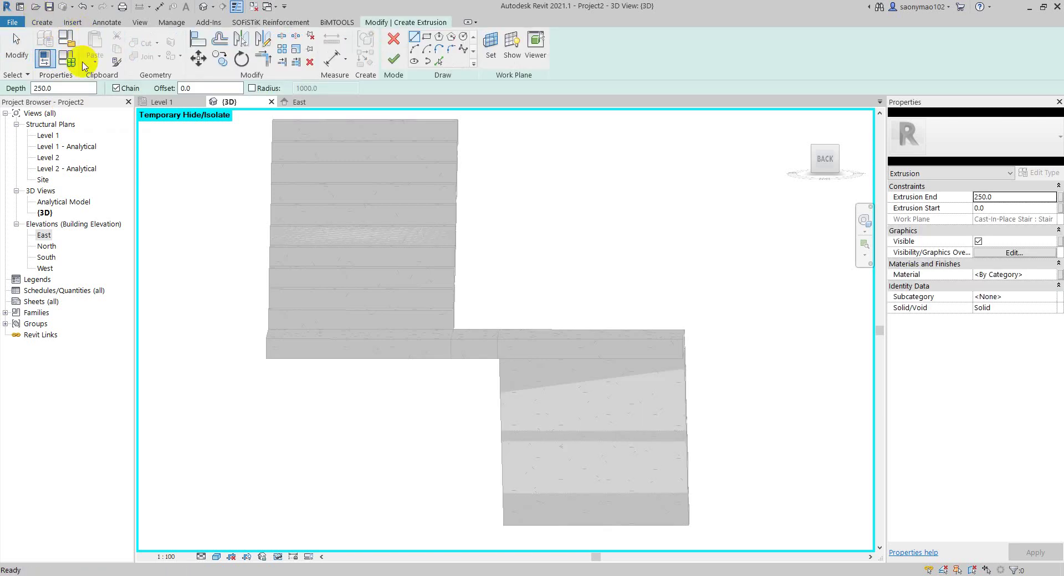
key("Escape")
left_click(43, 24)
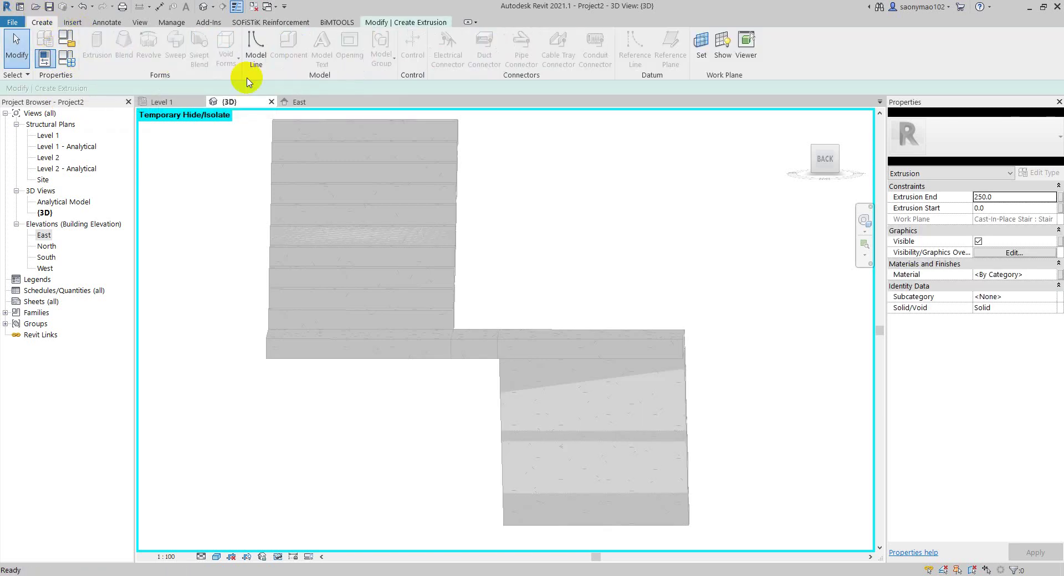
left_click(697, 62)
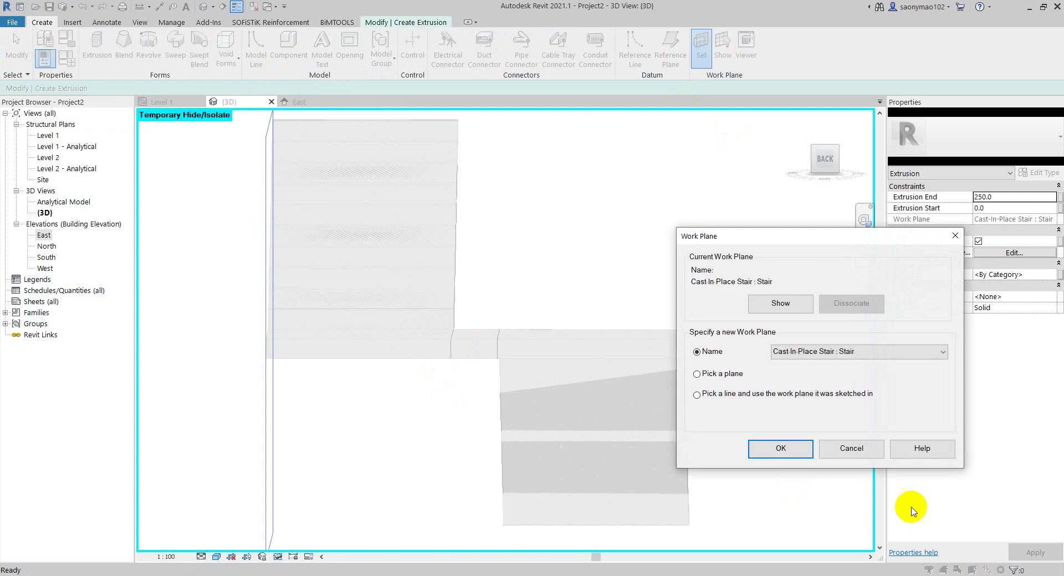
left_click(775, 451)
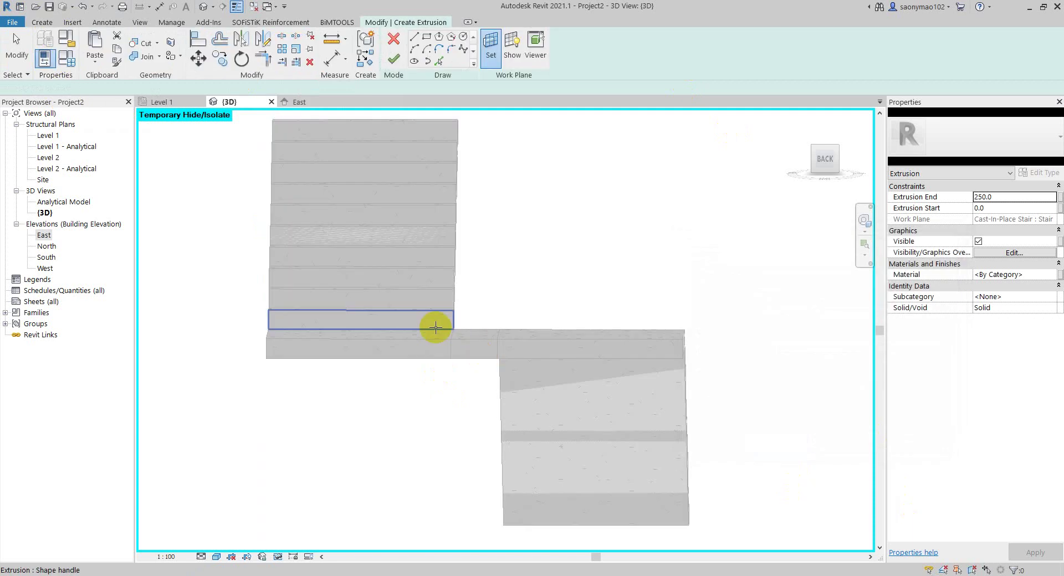
scroll(460, 361, "up", 2)
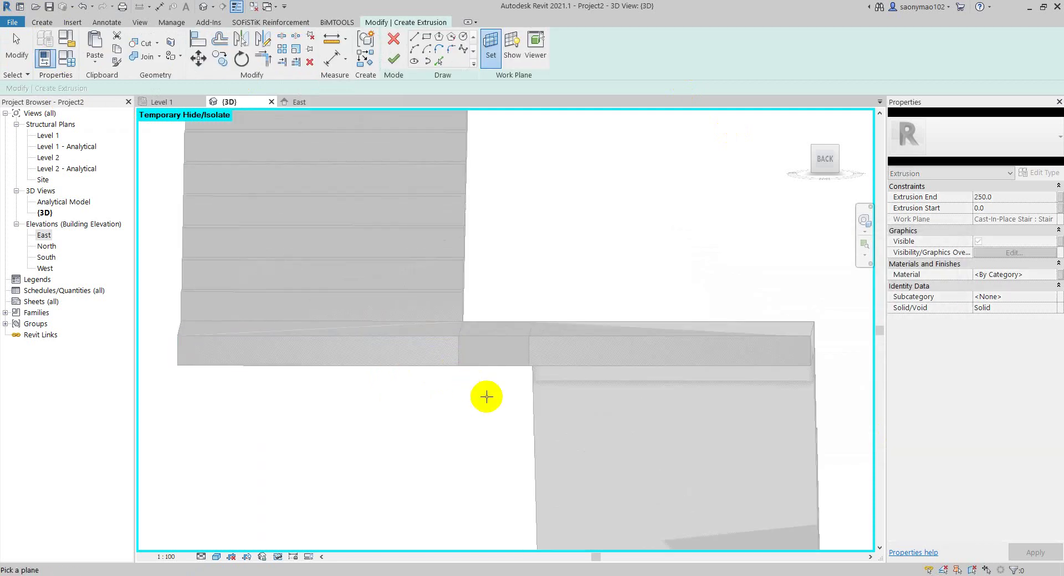
left_click(492, 339)
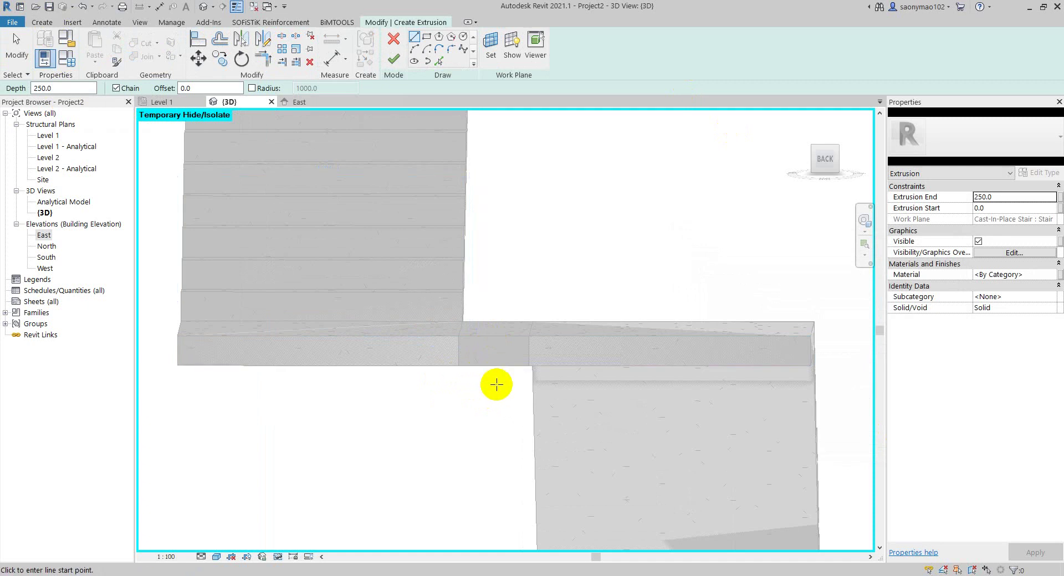
key("Escape")
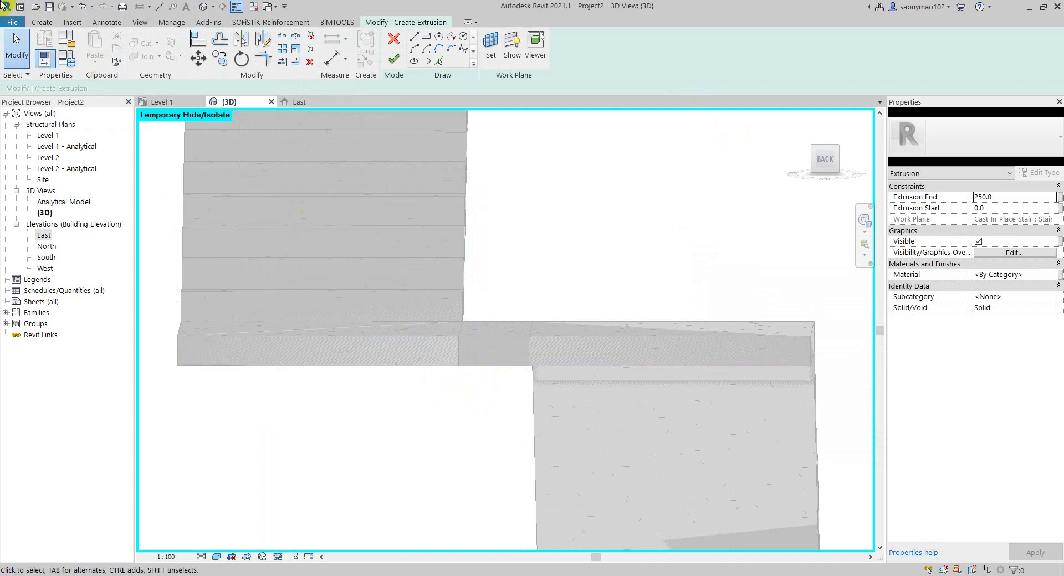
left_click(42, 22)
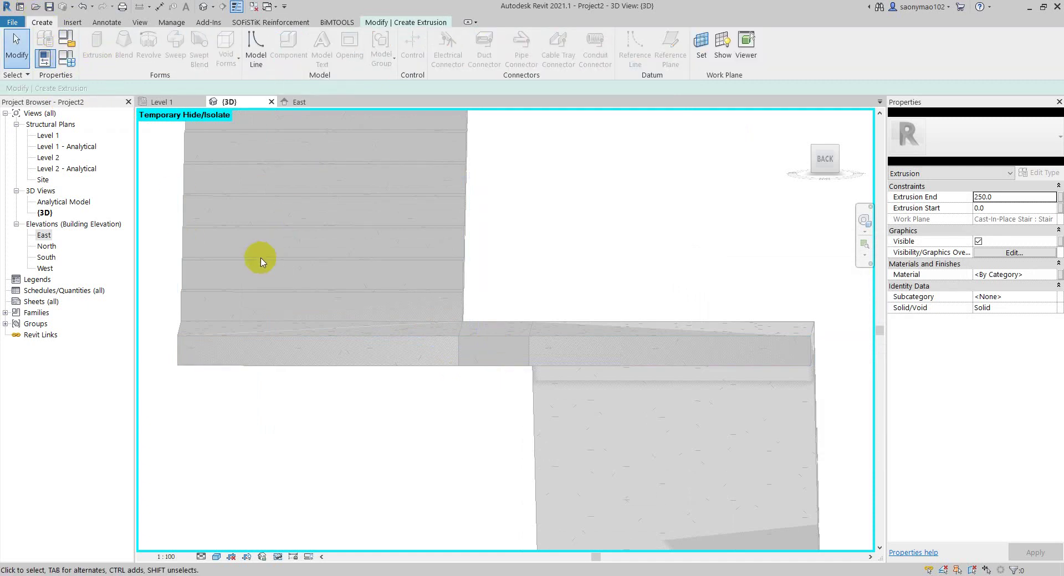
left_click(409, 23)
scroll(459, 233, "down", 2)
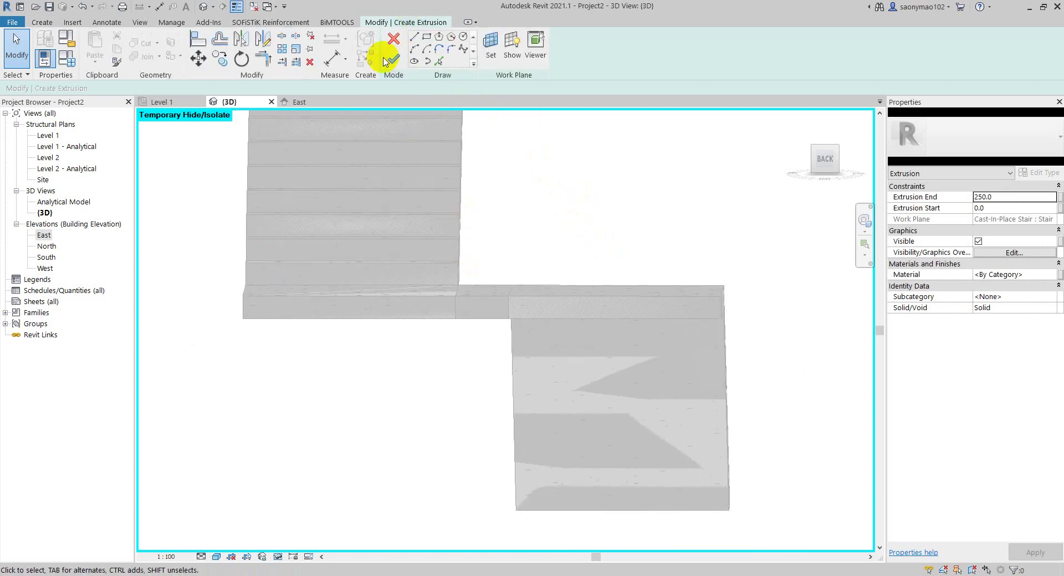
left_click(436, 62)
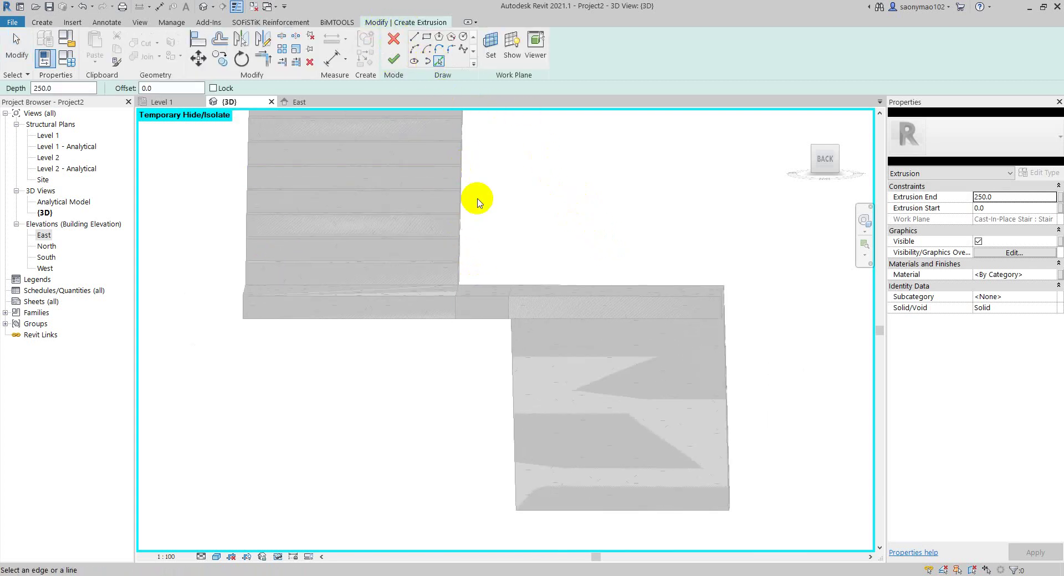
Step: Trace the landing's top edge and the vertical edge beside it as sketch lines
left_click(475, 297)
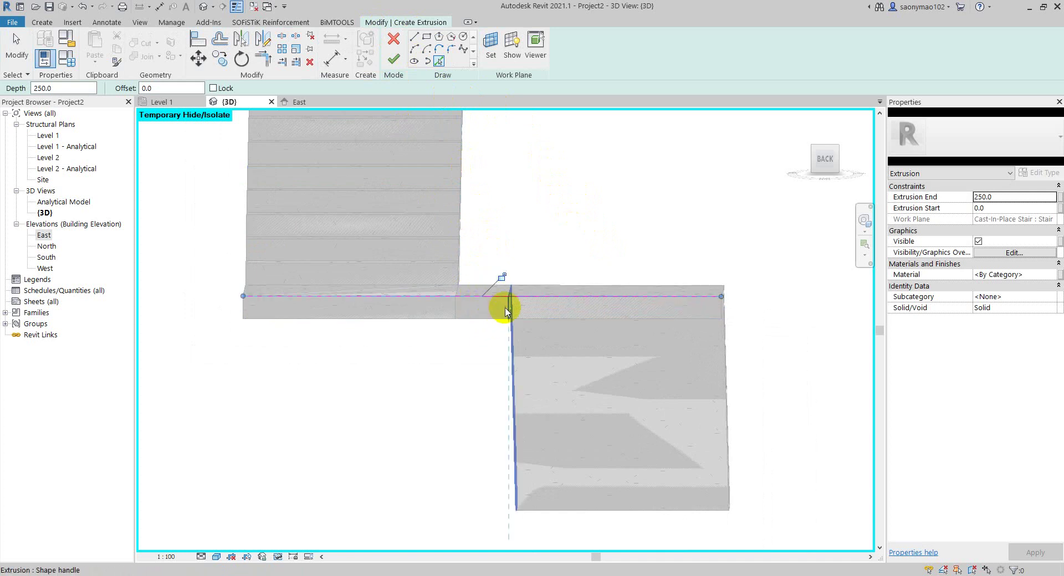
scroll(511, 308, "up", 4)
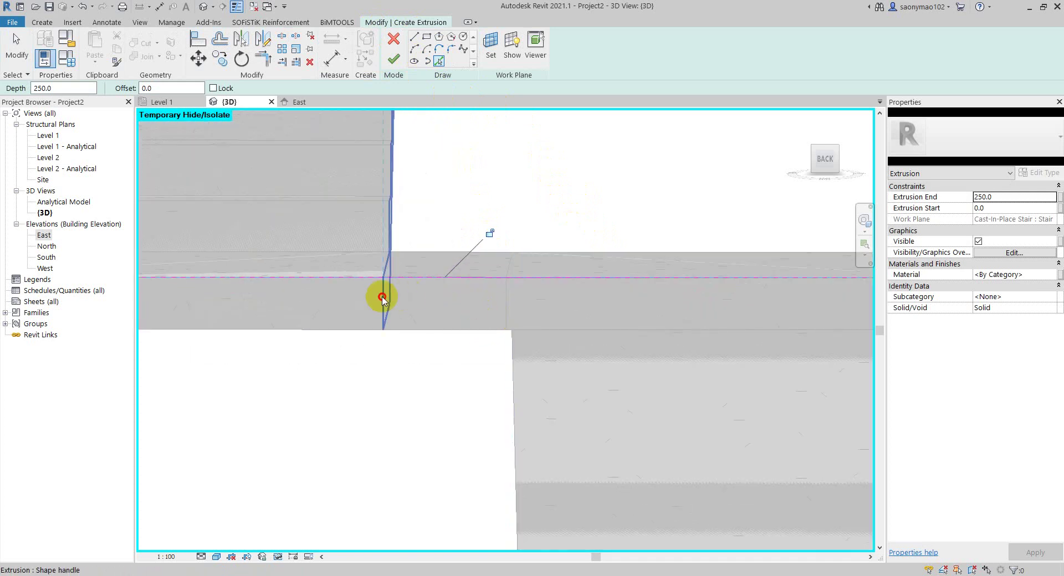
left_click(506, 311)
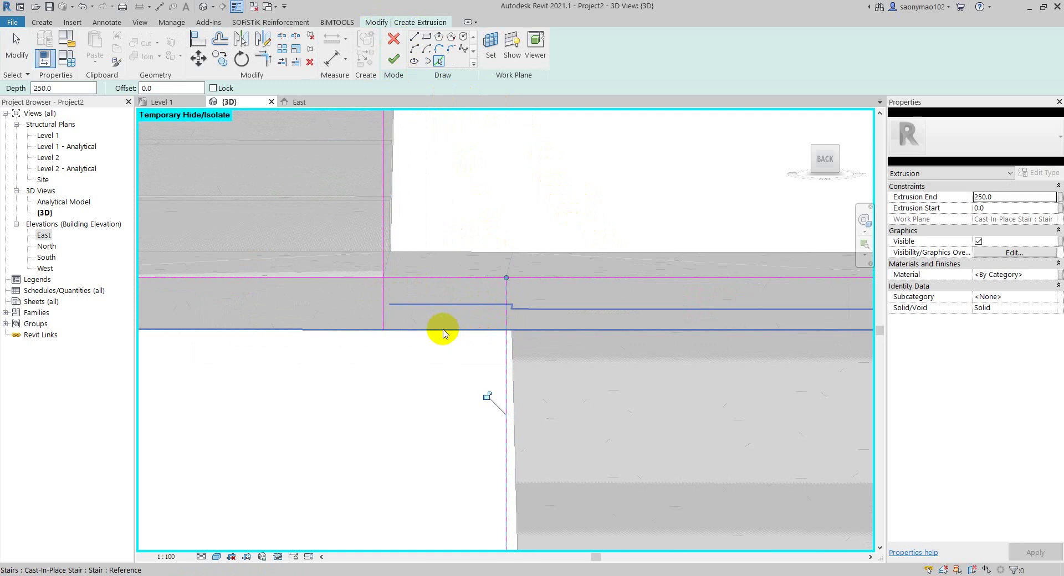
scroll(445, 326, "down", 2)
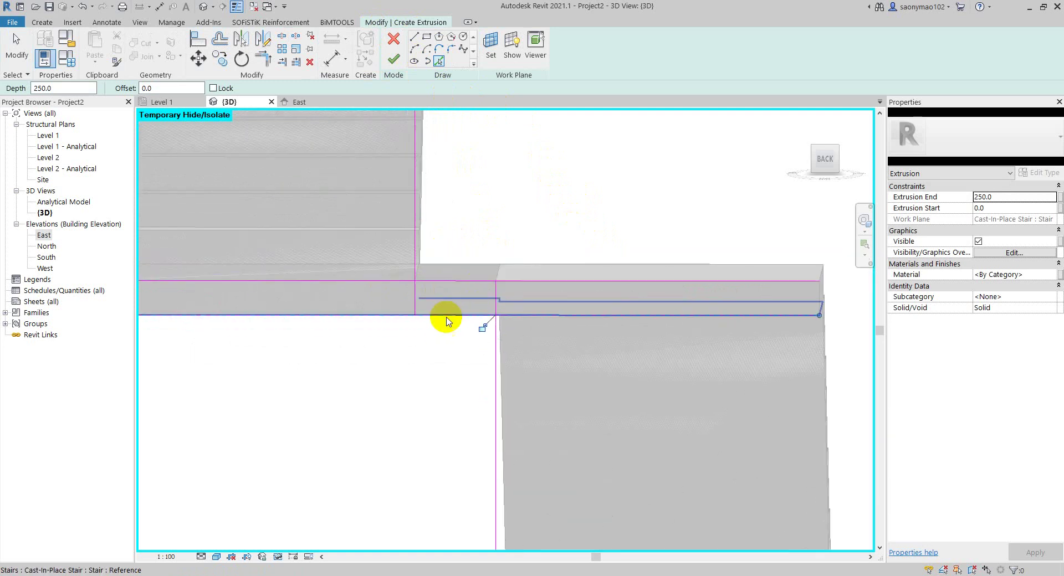
scroll(426, 310, "up", 2)
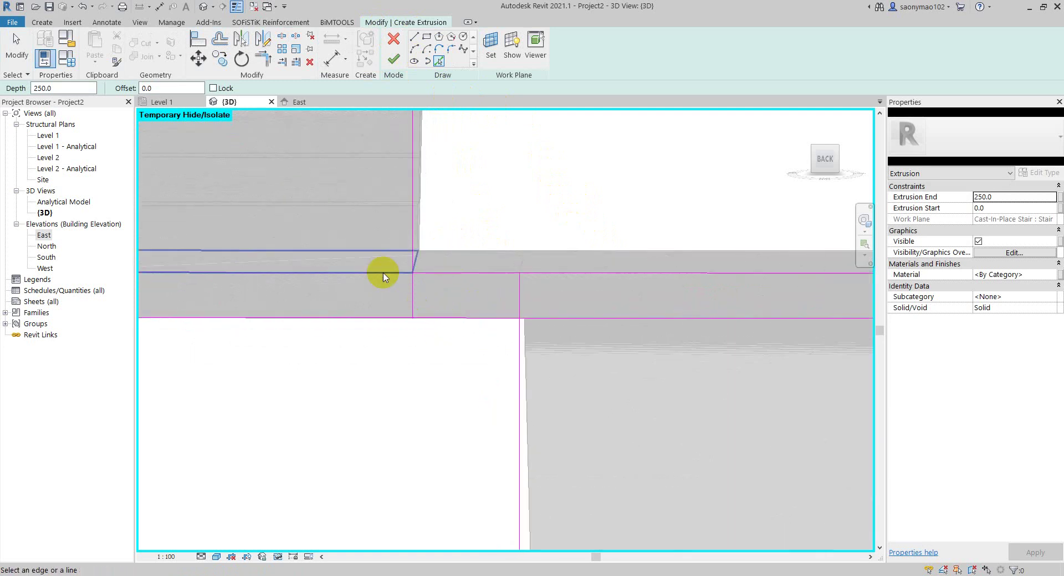
Step: Trim the top, vertical and bottom lines into corners, undoing the wrong bottom trim
left_click(264, 58)
scroll(404, 289, "down", 2)
scroll(379, 325, "down", 2)
scroll(392, 327, "down", 2)
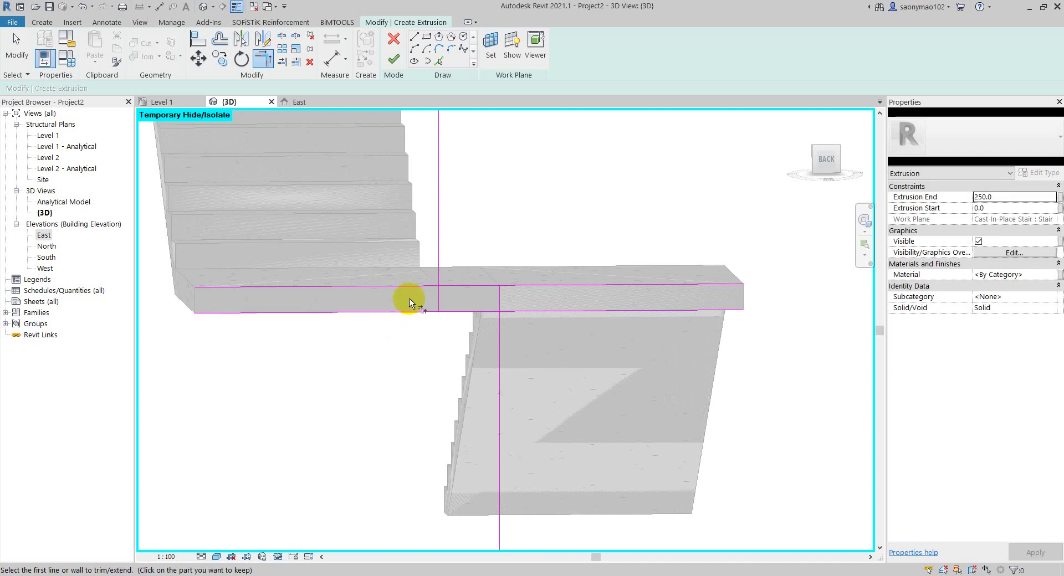
scroll(409, 302, "up", 2)
left_click(487, 279)
left_click(454, 289)
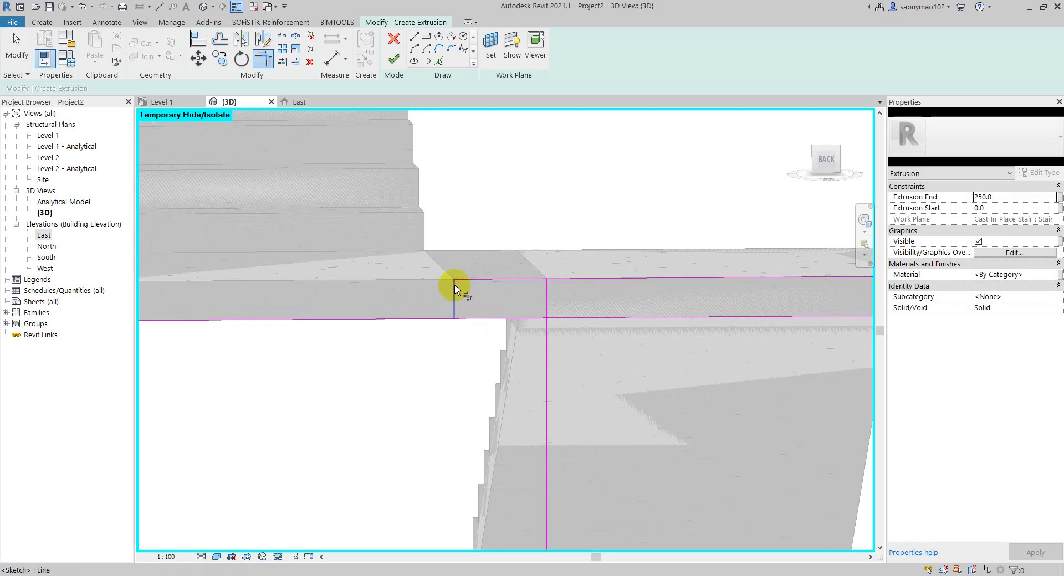
left_click(460, 318)
middle_click_drag(541, 321, 478, 314)
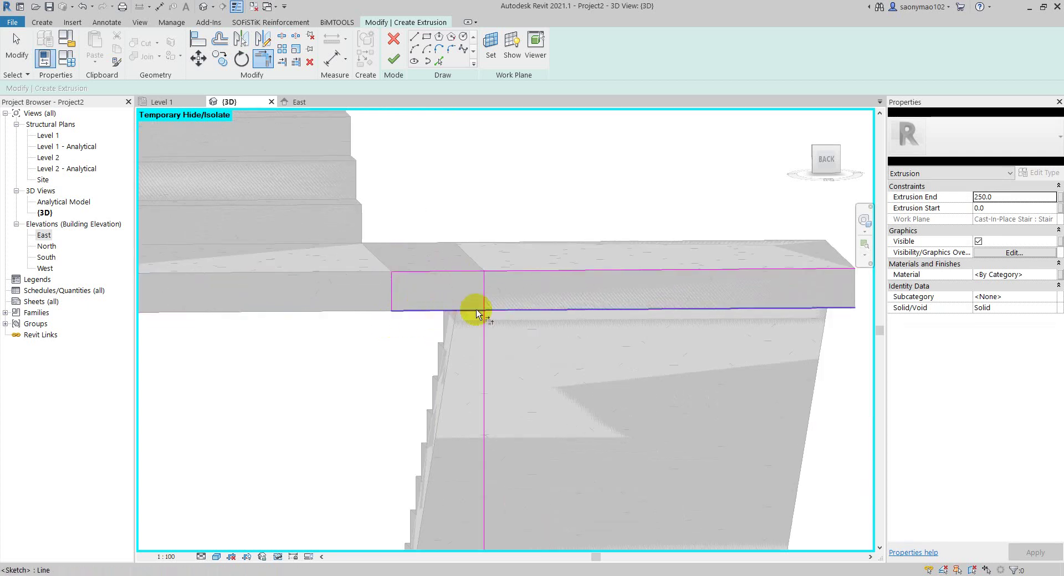
left_click(477, 312)
left_click(483, 316)
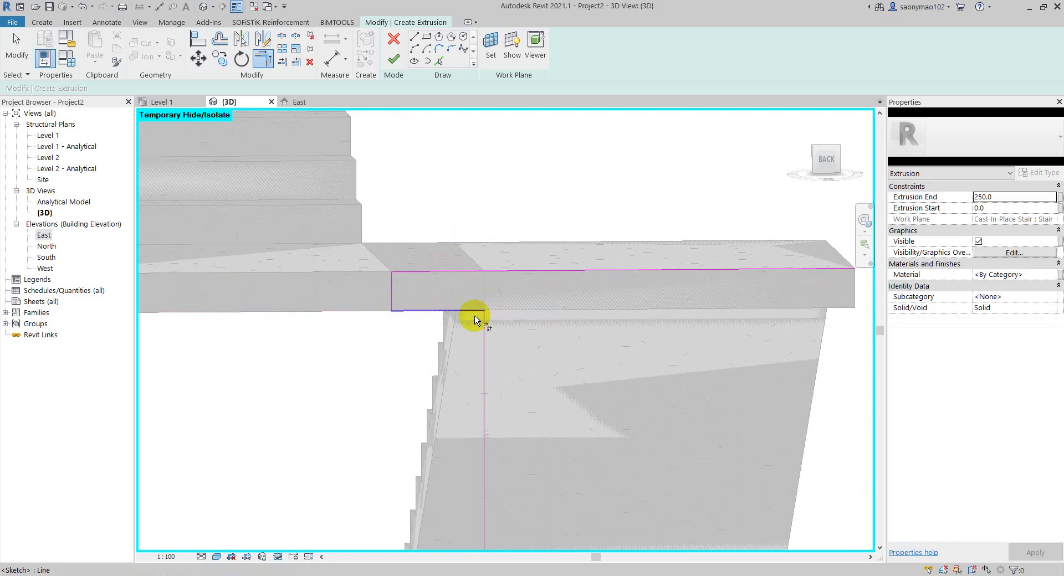
key("ctrl+z")
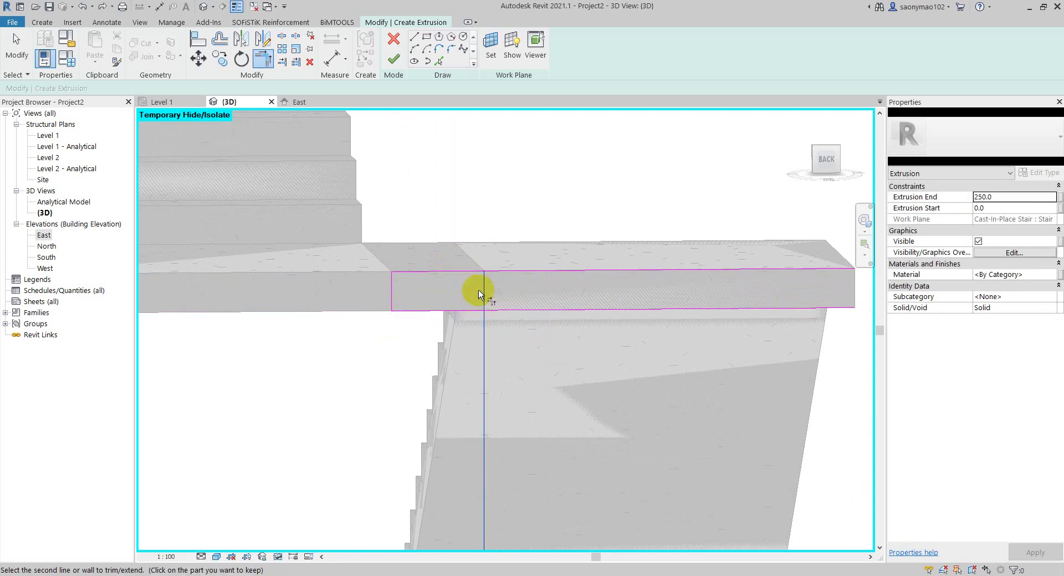
Step: Re-trim the top, bottom and vertical lines until the small rectangle closes
left_click(481, 288)
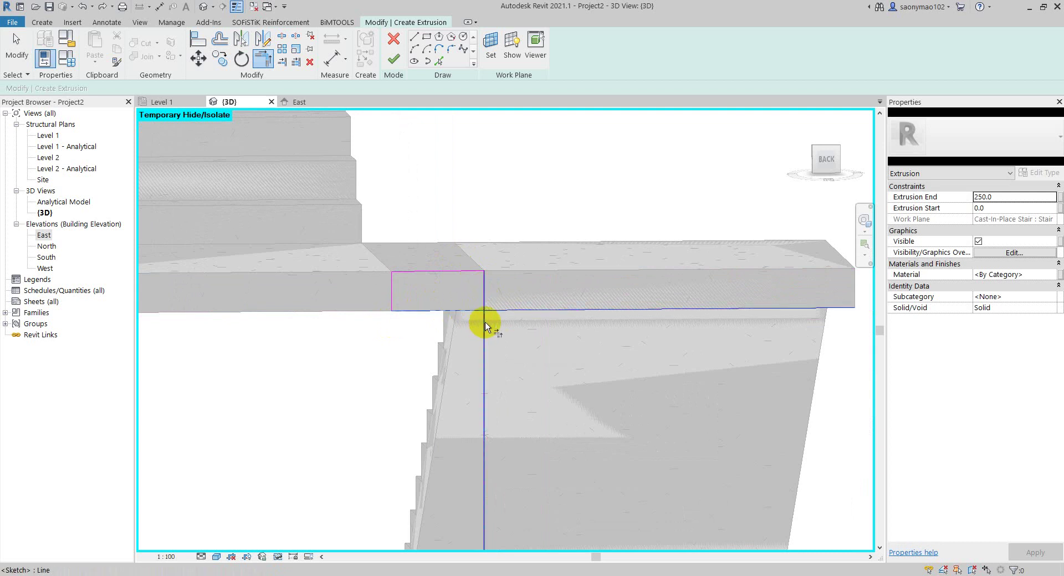
scroll(438, 319, "up", 2)
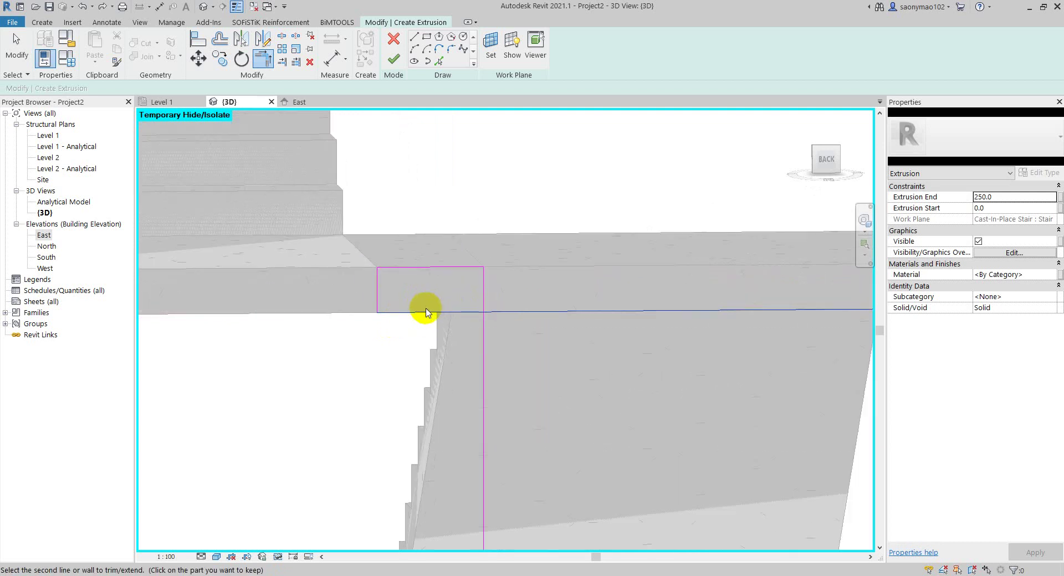
scroll(427, 312, "down", 1)
left_click(488, 316)
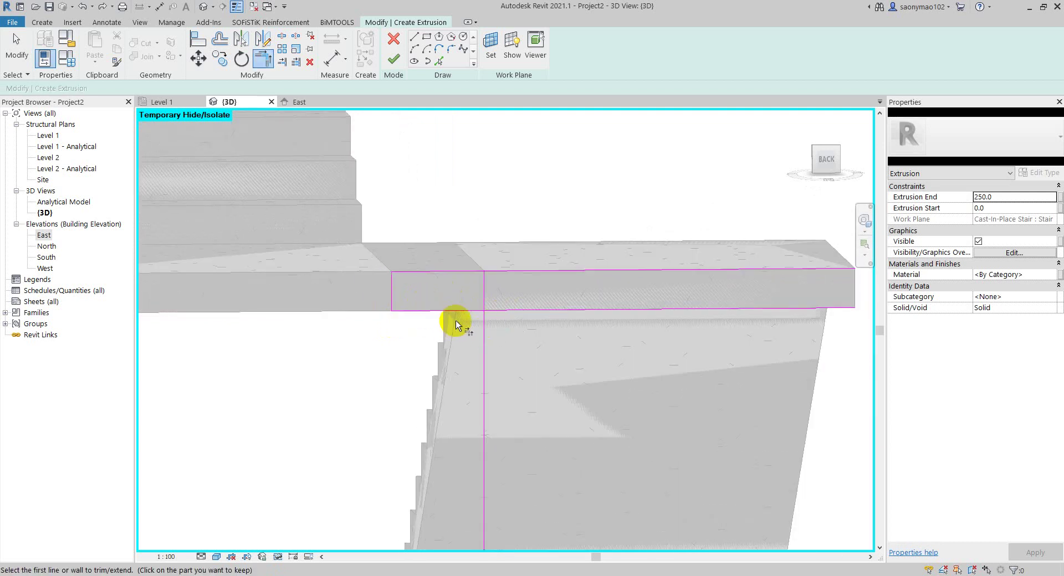
left_click(480, 284)
left_click(463, 273)
middle_click_drag(473, 307, 451, 301)
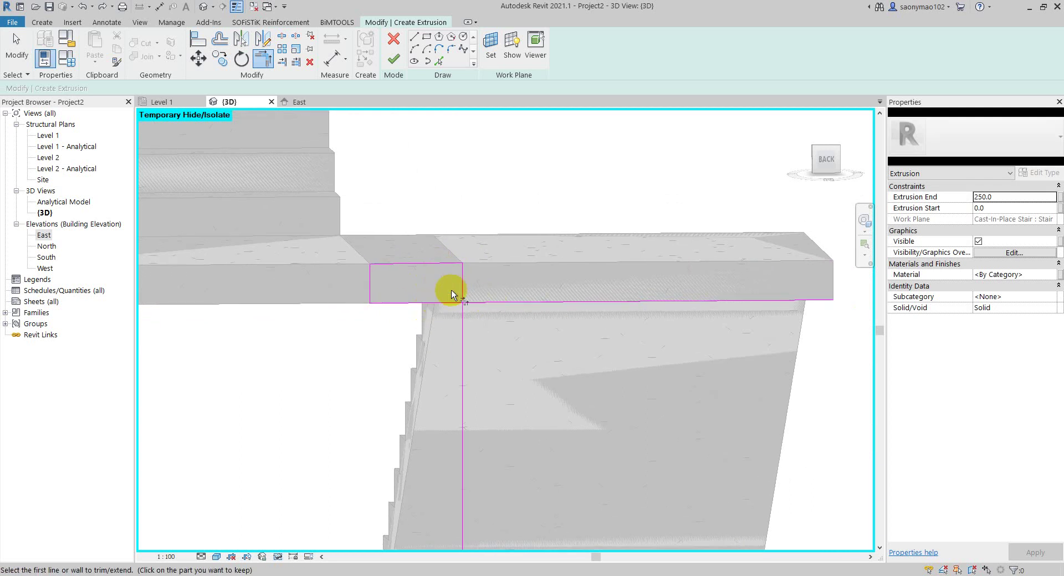
left_click(460, 281)
left_click(442, 303)
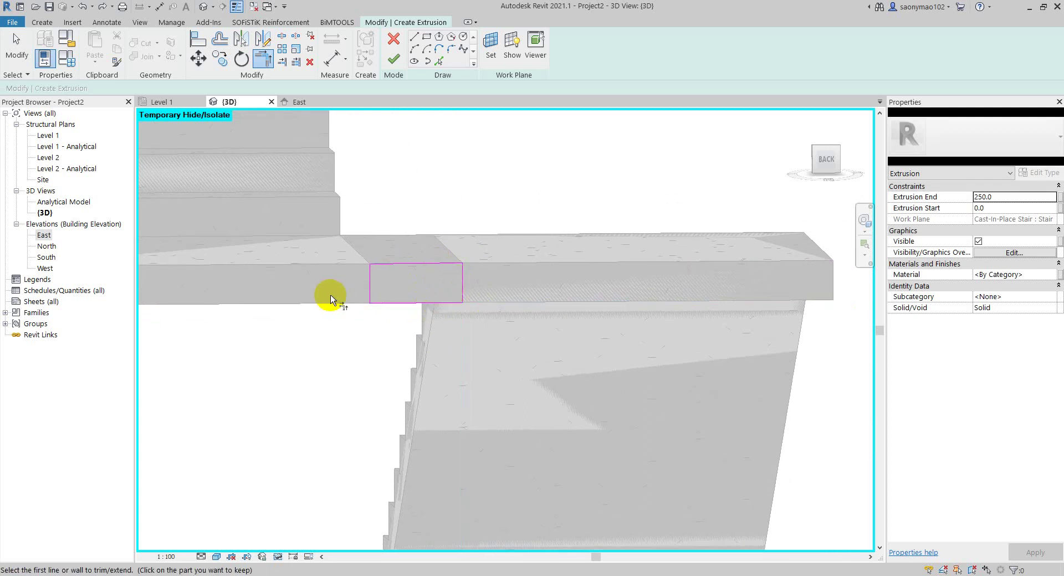
scroll(463, 309, "down", 3)
mouse_move(463, 308)
middle_mouse_down("shift")
mouse_move(361, 311)
mouse_move(404, 323)
mouse_move(430, 307)
mouse_move(431, 316)
middle_mouse_up("shift")
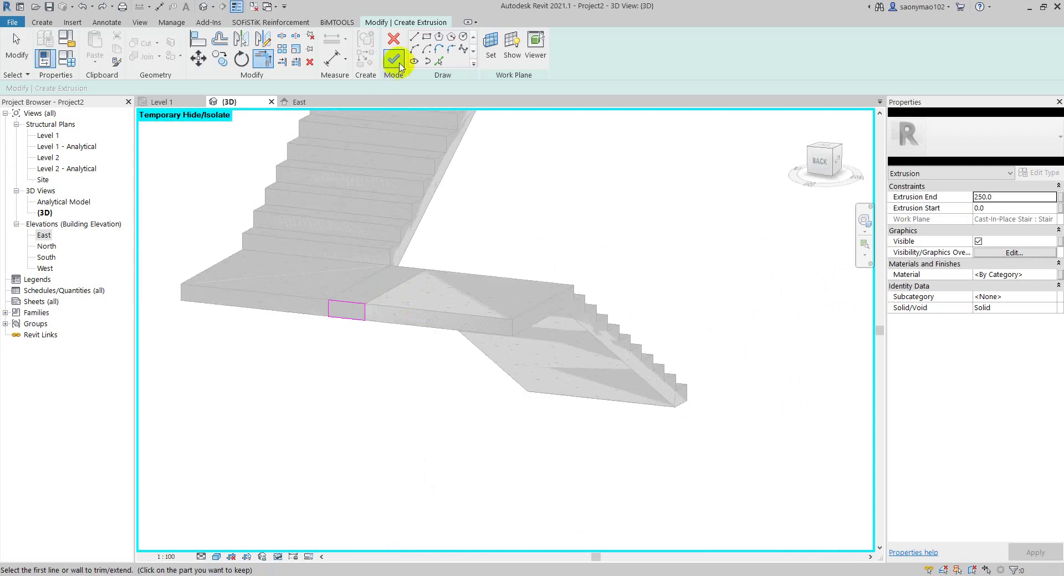
Step: Finish the third sketch and drag its end handle until Extrusion End reads -1520.0
left_click(394, 58)
scroll(344, 311, "up", 3)
scroll(368, 311, "down", 3)
mouse_move(369, 311)
middle_mouse_down("shift")
mouse_move(476, 326)
mouse_move(340, 360)
mouse_move(339, 370)
mouse_move(351, 324)
mouse_move(336, 346)
middle_mouse_up("shift")
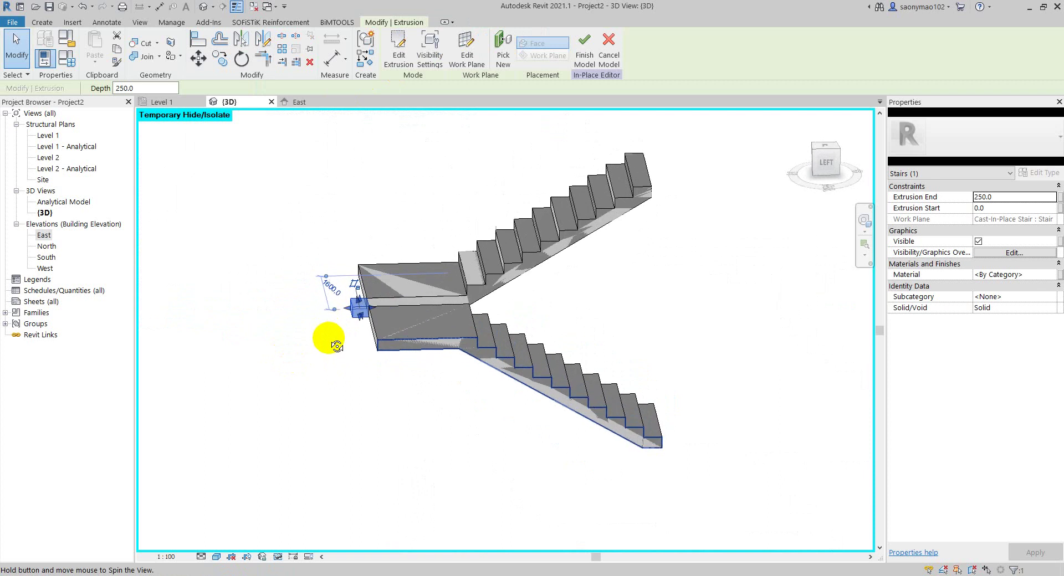
scroll(404, 321, "up", 1)
scroll(404, 320, "up", 2)
left_click_drag(272, 315, 475, 297)
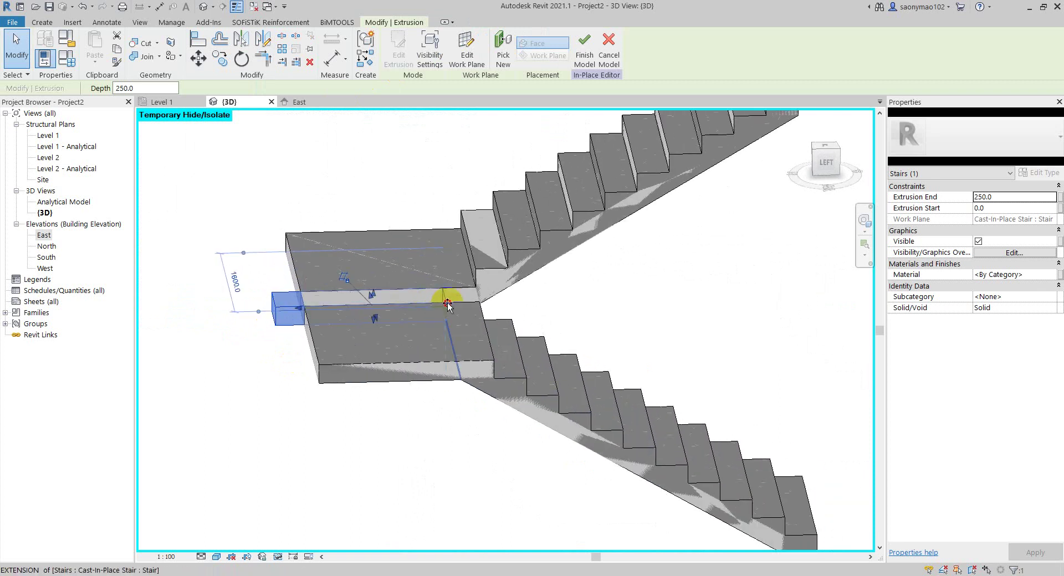
mouse_move(522, 336)
middle_mouse_down("shift")
mouse_move(435, 339)
mouse_move(465, 325)
mouse_move(677, 327)
mouse_move(608, 351)
middle_mouse_up("shift")
scroll(470, 327, "up", 2)
scroll(475, 337, "up", 1)
scroll(475, 321, "down", 4)
scroll(435, 337, "down", 1)
Step: Join the lower flight, upper flight and landing extrusions into one continuous concrete solid
left_click(684, 321)
mouse_move(684, 320)
middle_mouse_down("shift")
mouse_move(467, 270)
mouse_move(563, 351)
mouse_move(577, 328)
mouse_move(475, 357)
mouse_move(448, 300)
mouse_move(349, 339)
mouse_move(475, 316)
mouse_move(446, 313)
middle_mouse_up("shift")
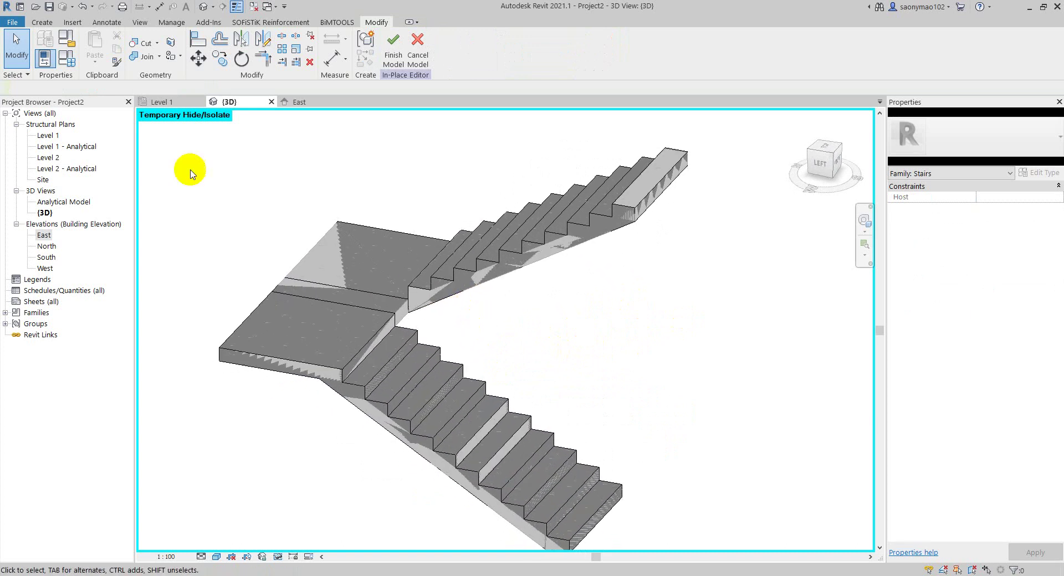
left_click(159, 61)
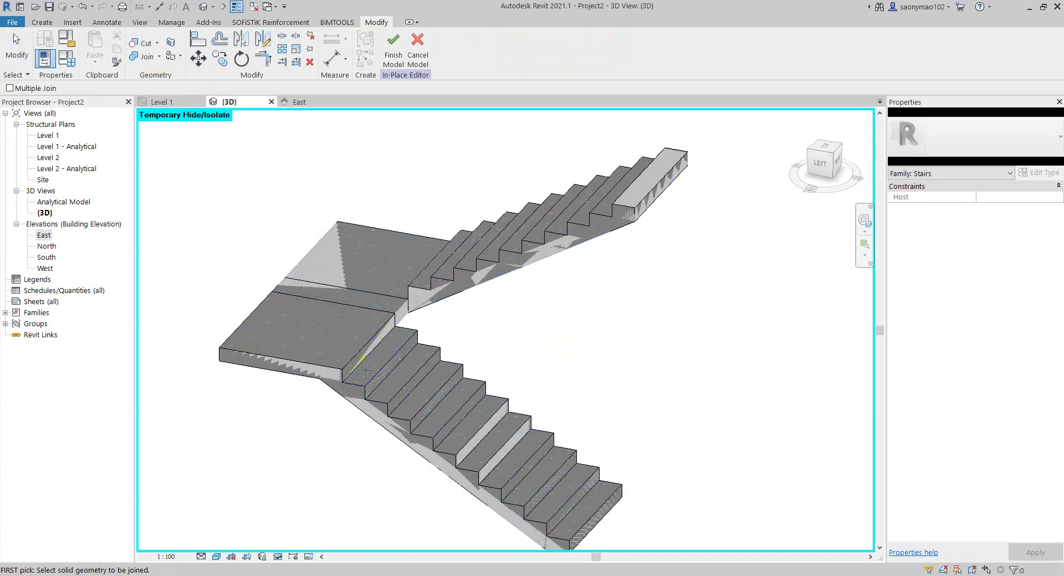
left_click(347, 368)
left_click(404, 307)
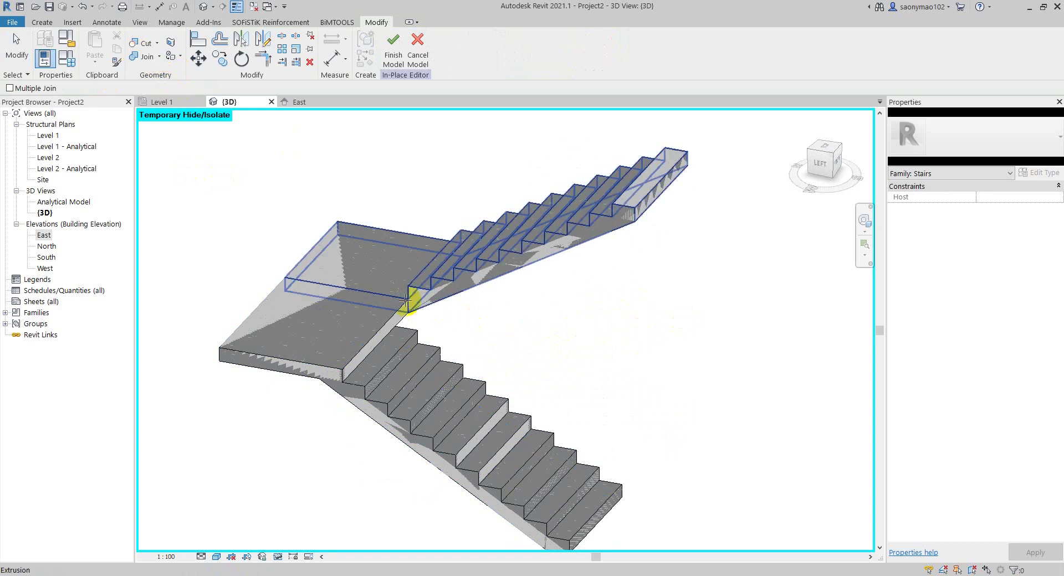
left_click(430, 292)
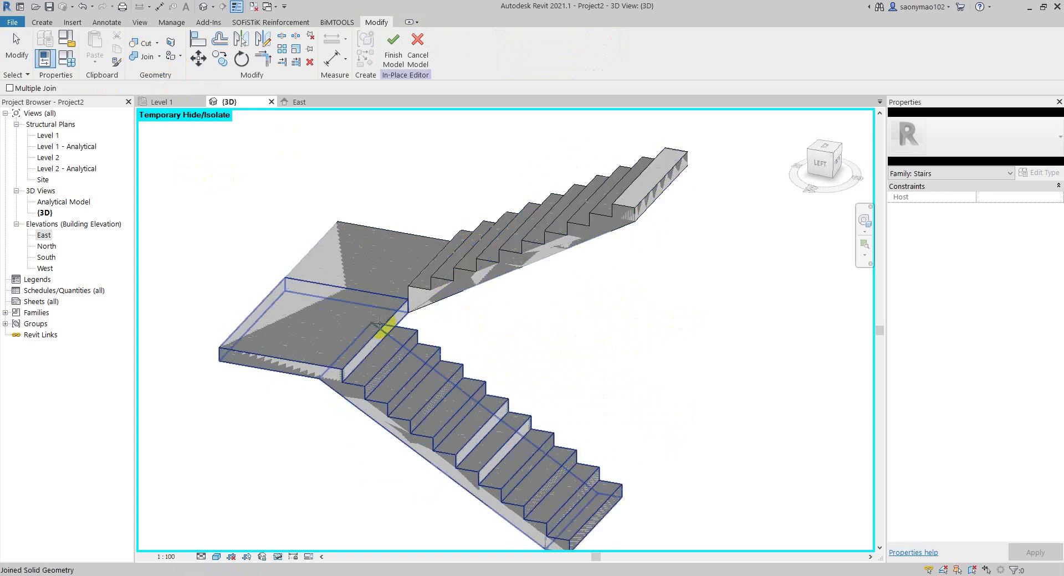
left_click(415, 293)
mouse_move(502, 326)
middle_mouse_down("shift")
mouse_move(416, 344)
mouse_move(439, 352)
middle_mouse_up("shift")
Step: Finish the in-place model, then orbit and zoom to view the completed stair
left_click(394, 58)
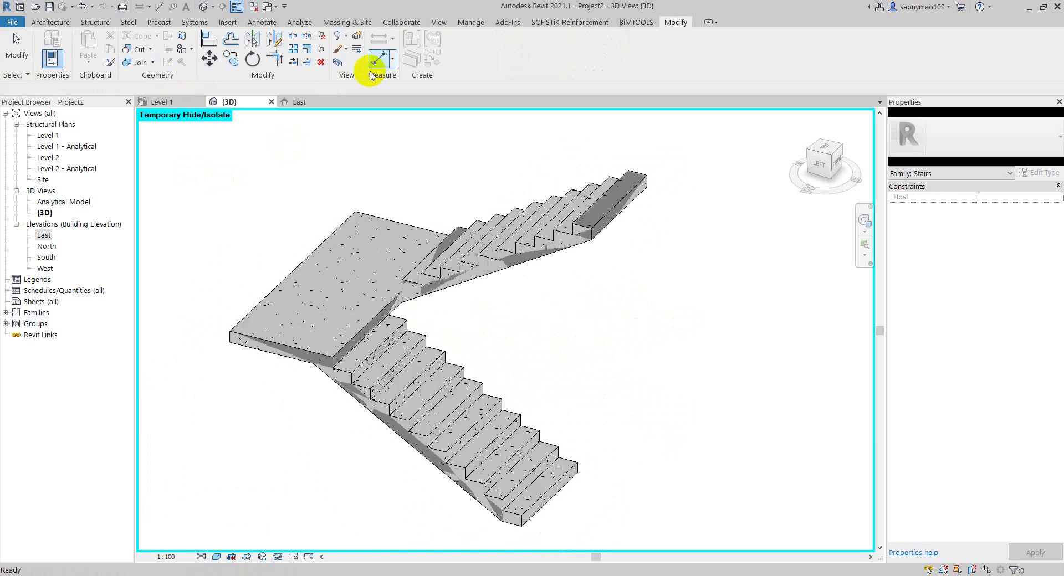
middle_click_drag(409, 315, 486, 309, "shift")
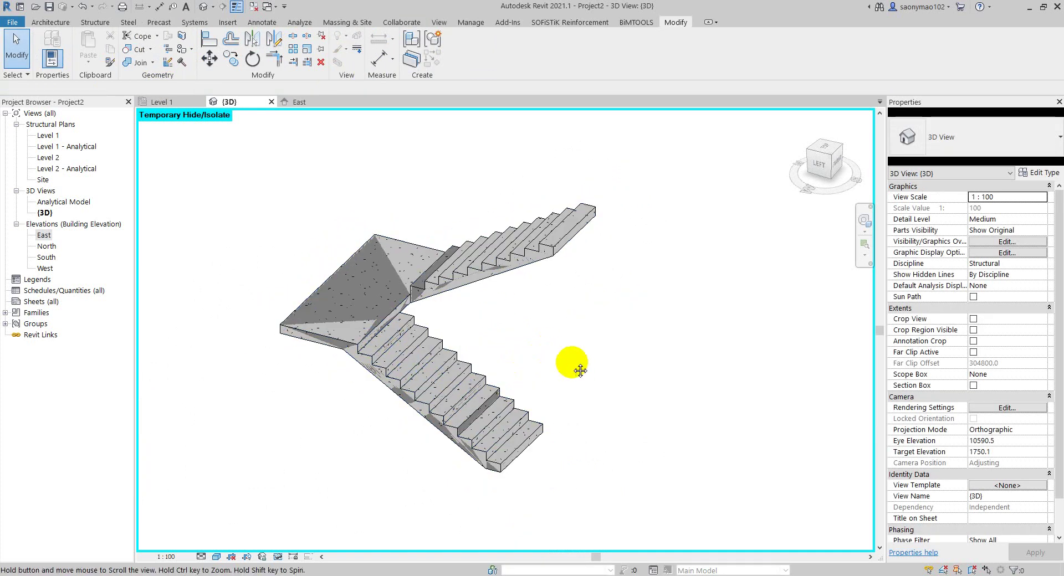
mouse_move(579, 368)
middle_mouse_down("shift")
mouse_move(357, 237)
mouse_move(506, 384)
mouse_move(510, 339)
middle_mouse_up("shift")
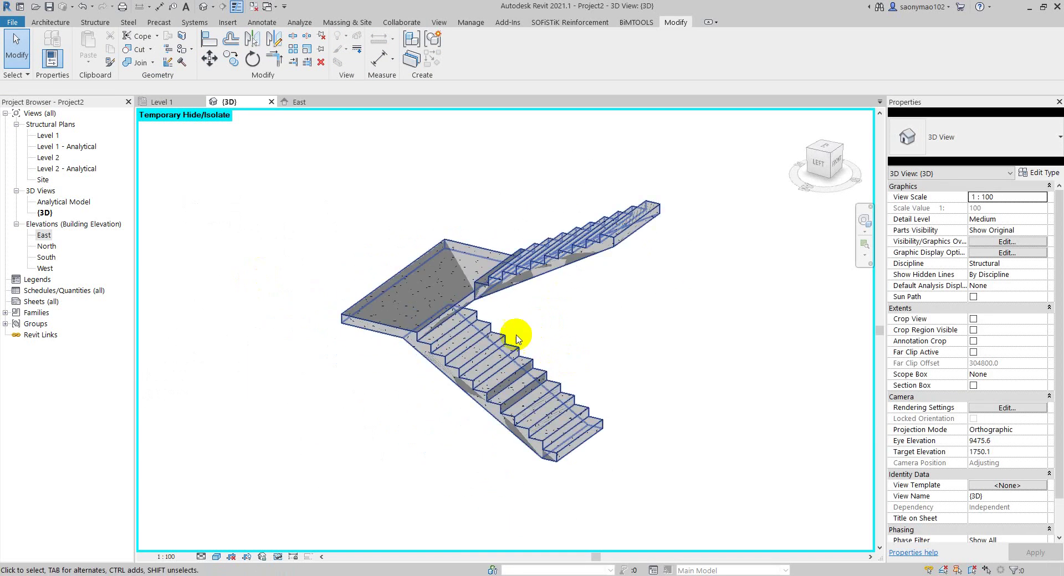
scroll(446, 333, "up", 2)
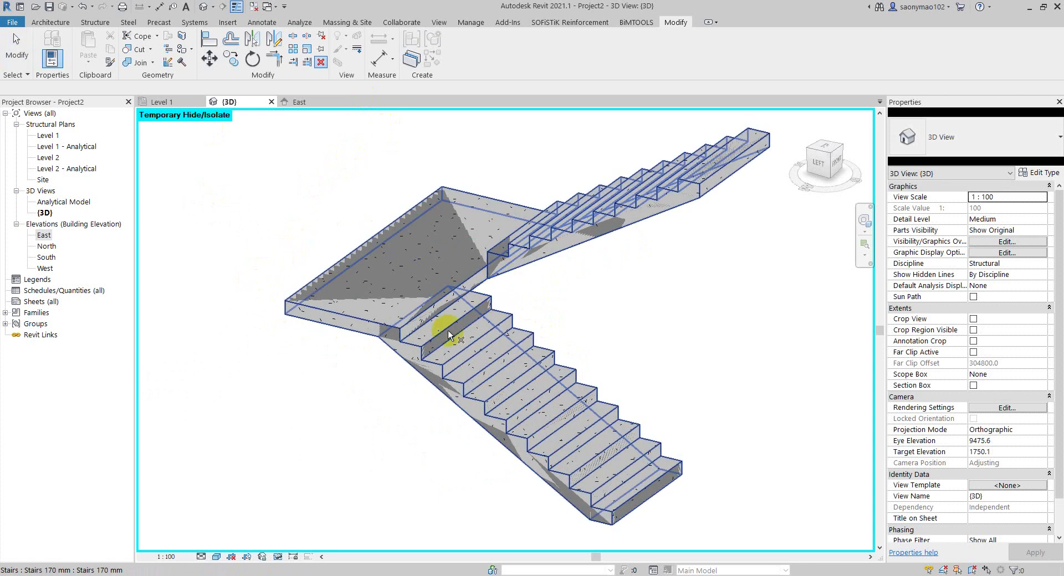
Step: Select the in-place Stairs 170 mm model rather than the original cast-in-place stair
left_click(372, 325)
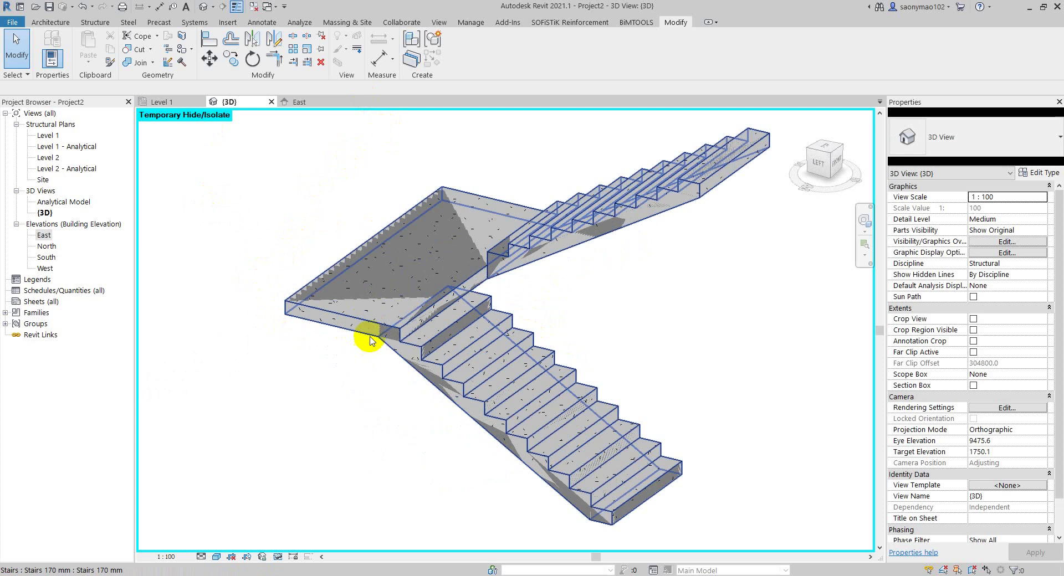
left_click(367, 334)
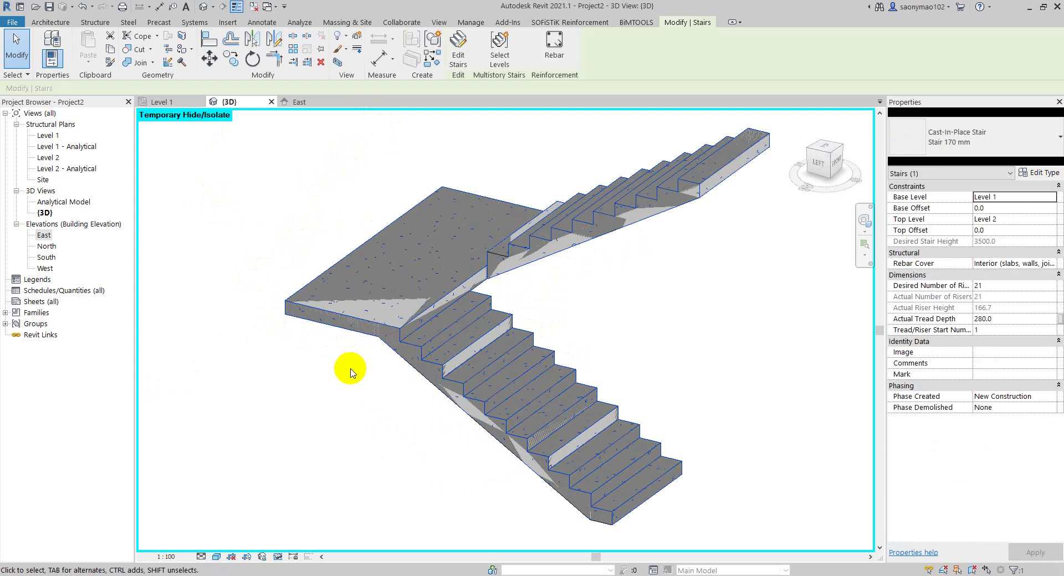
left_click(350, 369)
left_click(356, 331)
mouse_move(321, 385)
middle_mouse_down("shift")
mouse_move(327, 417)
mouse_move(373, 285)
mouse_move(333, 408)
mouse_move(349, 397)
mouse_move(140, 364)
mouse_move(682, 428)
mouse_move(197, 387)
mouse_move(573, 387)
mouse_move(515, 395)
mouse_move(541, 350)
middle_mouse_up("shift")
left_click(332, 408)
left_click(542, 270)
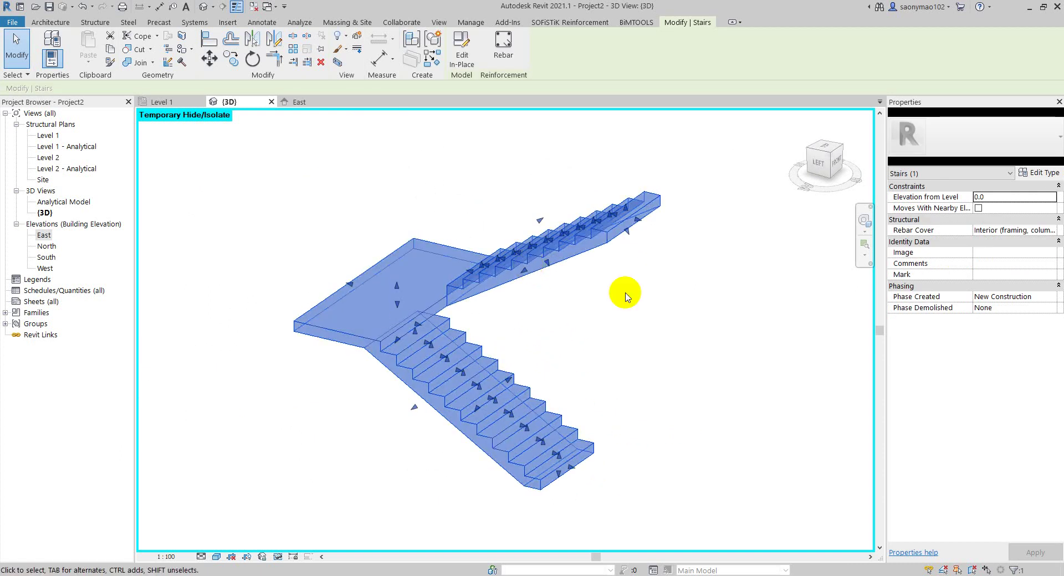
left_click(462, 64)
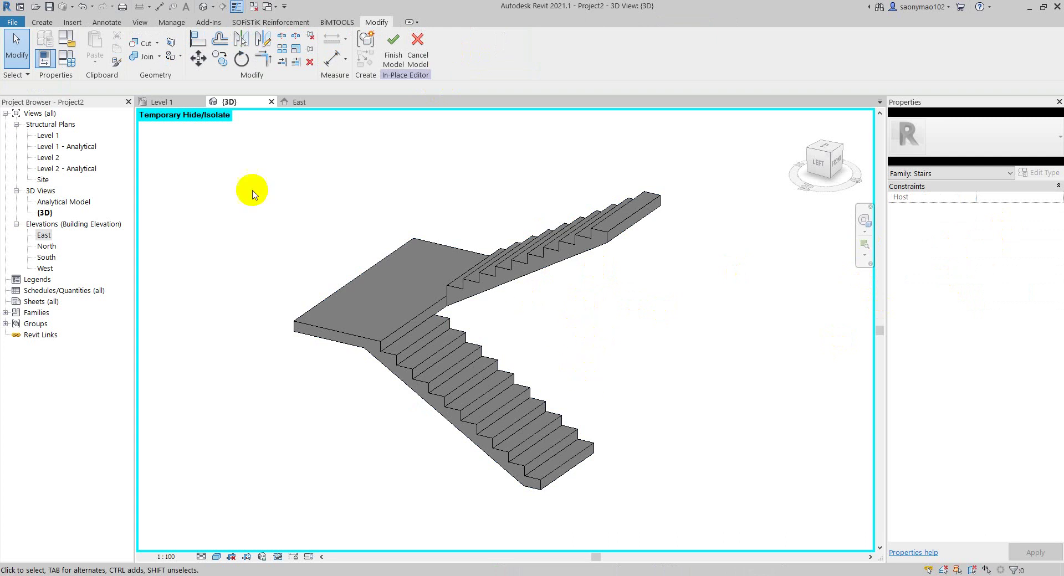
left_click(386, 62)
mouse_move(558, 367)
middle_mouse_down("shift")
mouse_move(477, 380)
mouse_move(257, 287)
mouse_move(487, 356)
mouse_move(548, 356)
mouse_move(613, 399)
mouse_move(700, 386)
mouse_move(422, 308)
mouse_move(444, 216)
mouse_move(523, 409)
mouse_move(361, 398)
mouse_move(475, 467)
mouse_move(542, 487)
mouse_move(605, 470)
mouse_move(397, 498)
mouse_move(418, 245)
mouse_move(400, 325)
mouse_move(460, 360)
mouse_move(440, 351)
mouse_move(444, 326)
mouse_move(352, 306)
mouse_move(338, 367)
mouse_move(377, 208)
middle_mouse_up("shift")
left_click(427, 230)
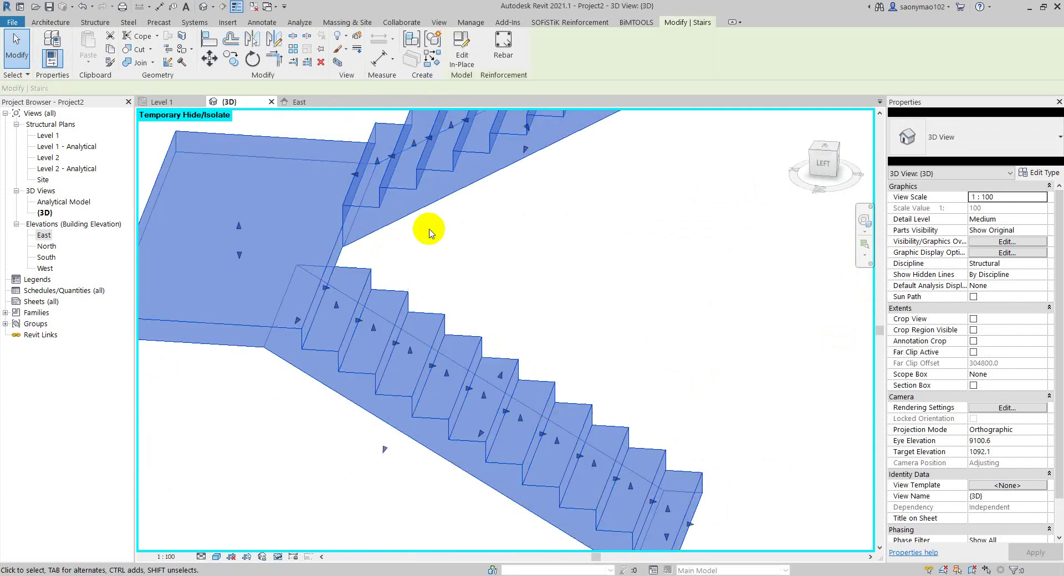
mouse_move(428, 231)
middle_mouse_down("shift")
mouse_move(369, 261)
mouse_move(327, 214)
mouse_move(413, 268)
mouse_move(467, 326)
mouse_move(209, 294)
mouse_move(221, 273)
mouse_move(344, 308)
mouse_move(516, 315)
mouse_move(387, 404)
mouse_move(455, 354)
mouse_move(439, 448)
mouse_move(480, 373)
mouse_move(350, 368)
mouse_move(340, 387)
mouse_move(361, 475)
mouse_move(368, 297)
mouse_move(384, 363)
mouse_move(384, 338)
mouse_move(433, 347)
mouse_move(416, 319)
middle_mouse_up("shift")
left_click(413, 268)
mouse_move(387, 277)
middle_mouse_down("shift")
mouse_move(437, 310)
mouse_move(442, 332)
mouse_move(515, 350)
mouse_move(440, 324)
mouse_move(451, 337)
mouse_move(468, 316)
mouse_move(464, 328)
middle_mouse_up("shift")
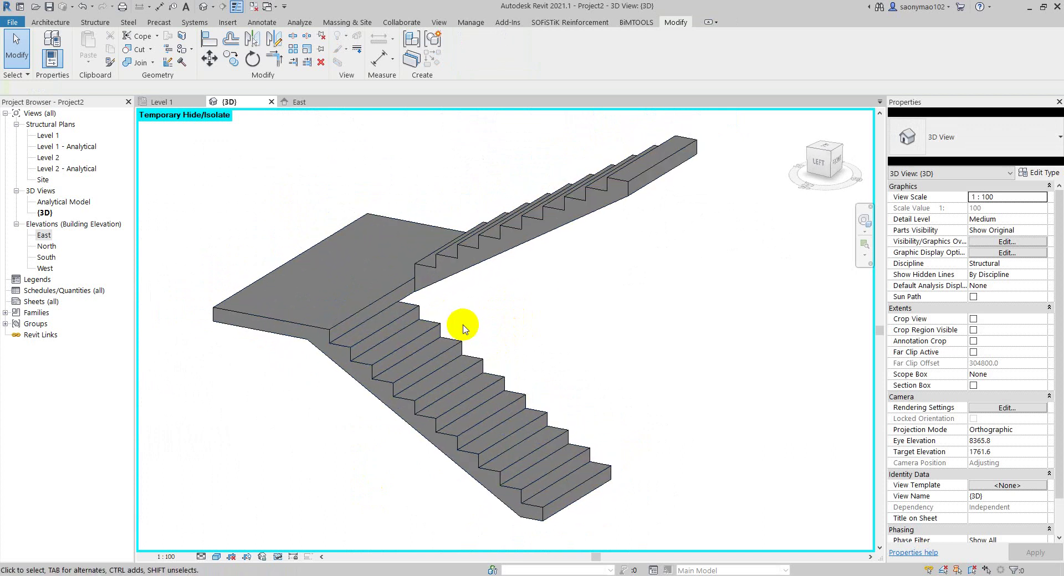
Step: Switch the 3D view to Shaded and box-select the whole stair
left_click(216, 556)
left_click(227, 519)
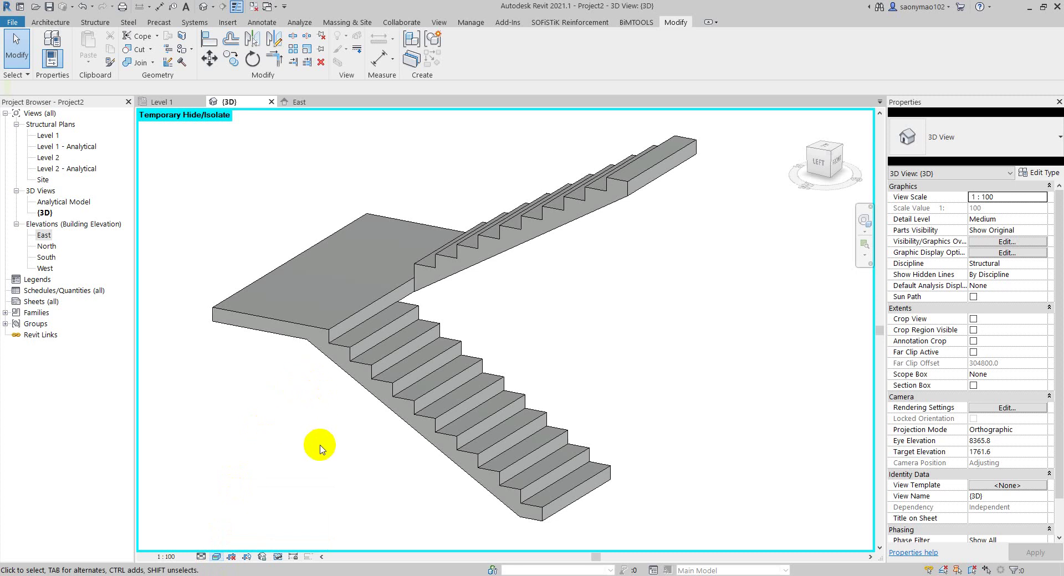
mouse_move(320, 448)
middle_mouse_down("shift")
mouse_move(250, 451)
mouse_move(320, 432)
mouse_move(339, 448)
middle_mouse_up("shift")
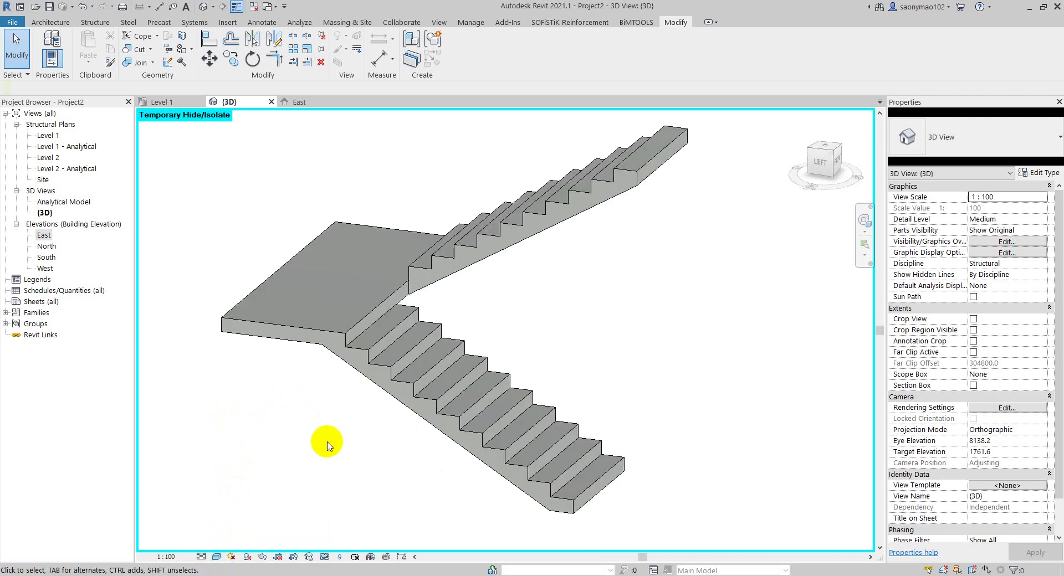
left_click(216, 557)
left_click(271, 444)
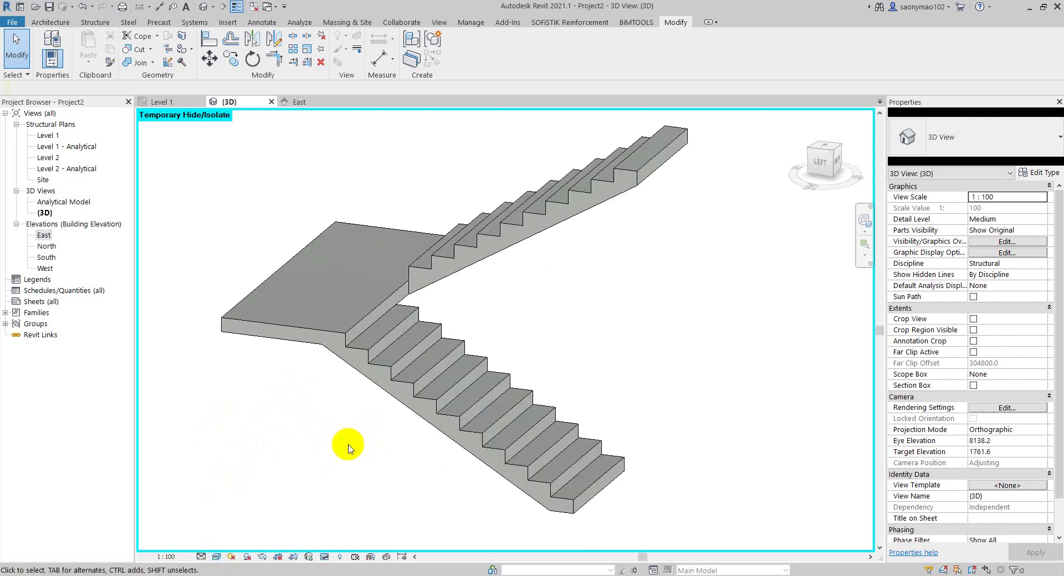
mouse_move(662, 342)
middle_mouse_down("shift")
mouse_move(285, 452)
mouse_move(641, 415)
mouse_move(647, 373)
mouse_move(458, 488)
middle_mouse_up("shift")
left_click_drag(455, 486, 308, 254)
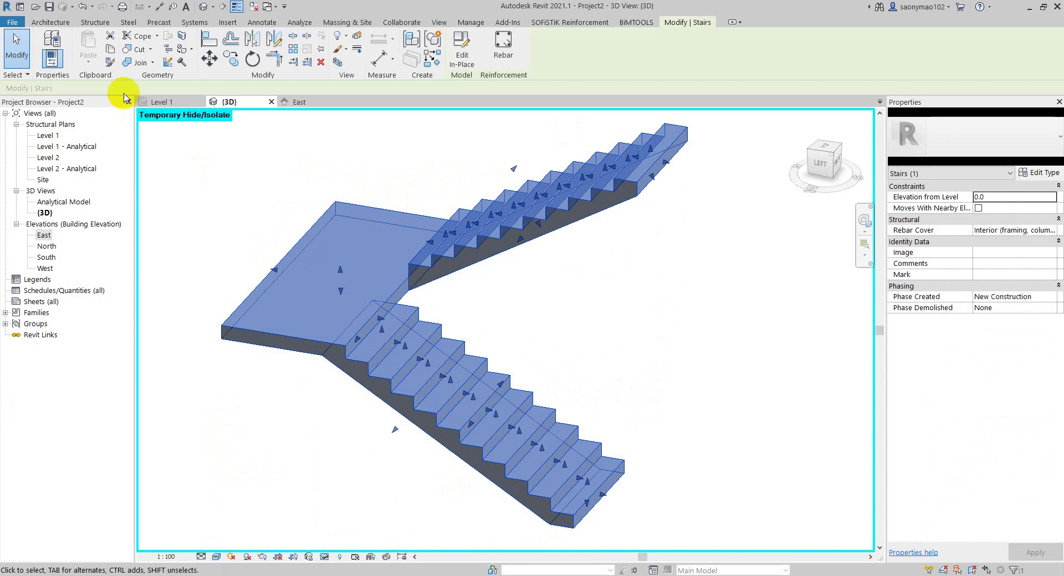
Step: Reopen and finish the in-place stair model, then reapply the Shaded visual style
left_click(455, 57)
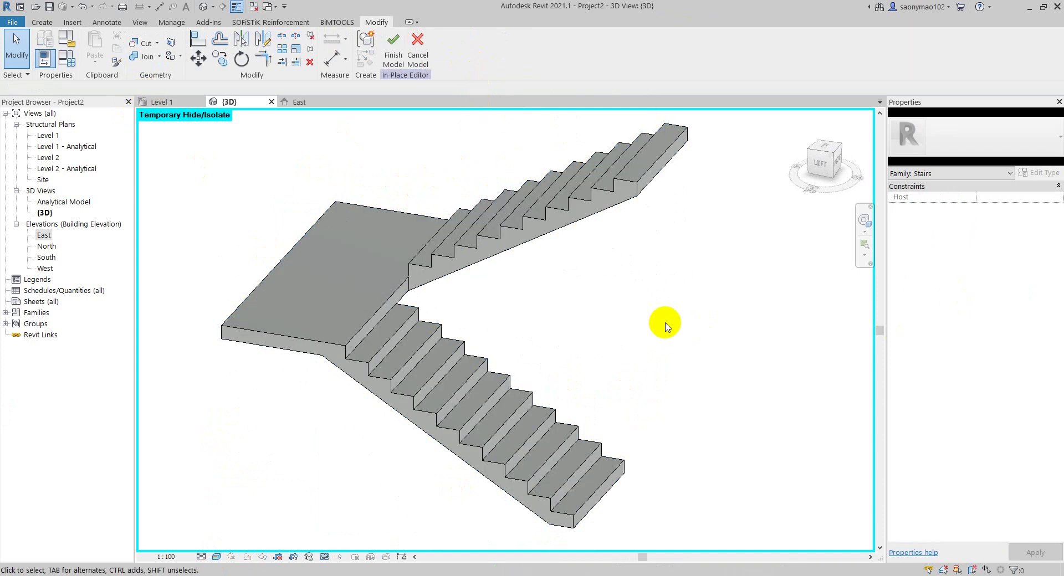
scroll(654, 338, "down", 1)
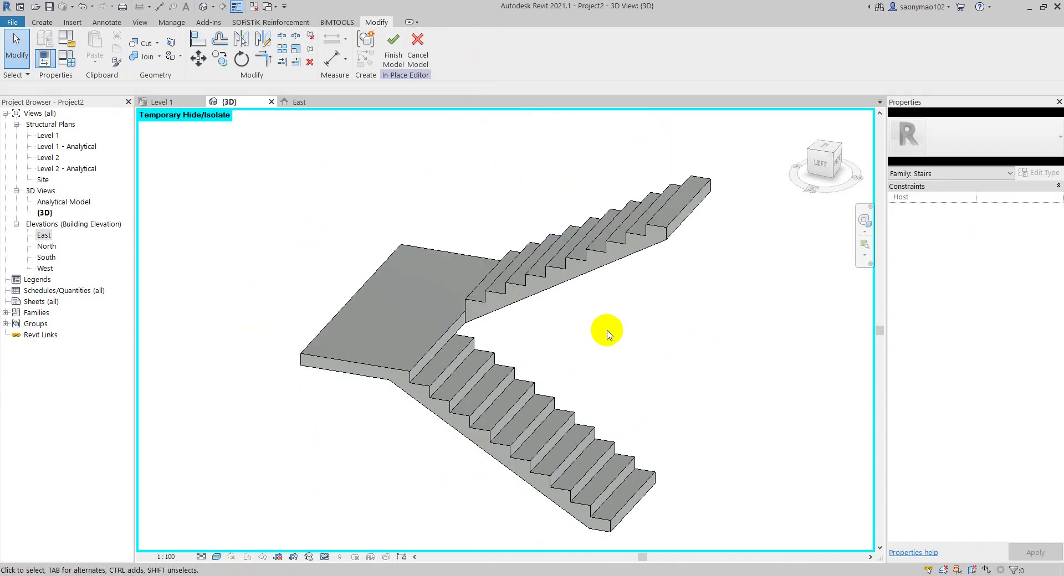
left_click(399, 47)
middle_click_drag(647, 380, 538, 359, "shift")
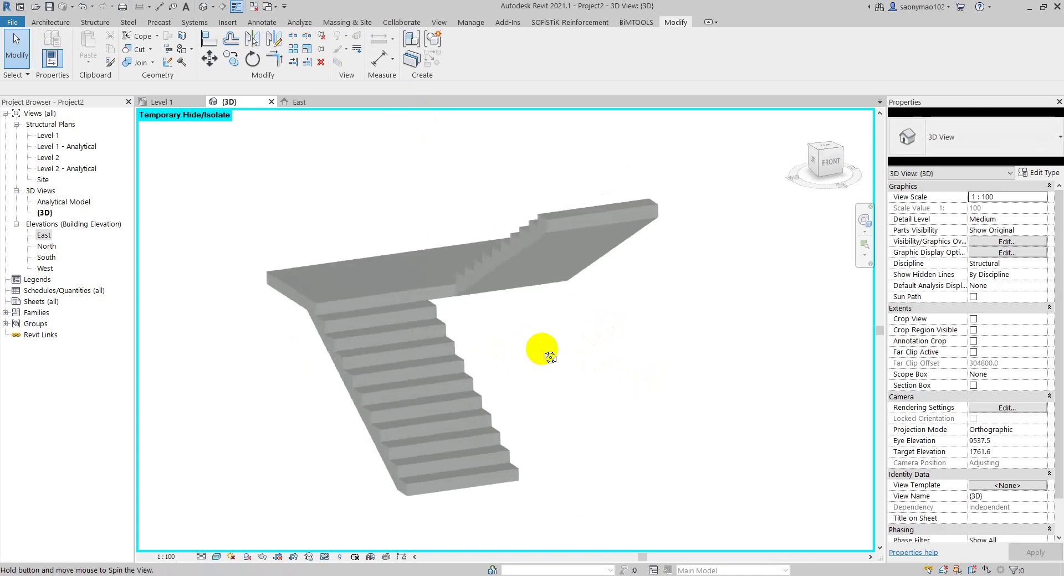
left_click(217, 557)
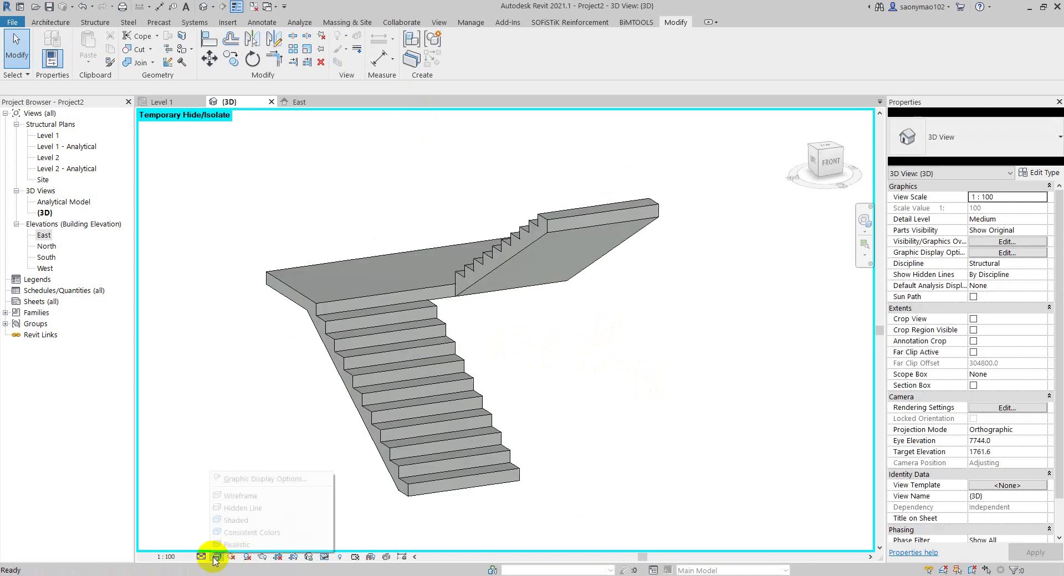
left_click(239, 524)
middle_click_drag(297, 444, 399, 518, "shift")
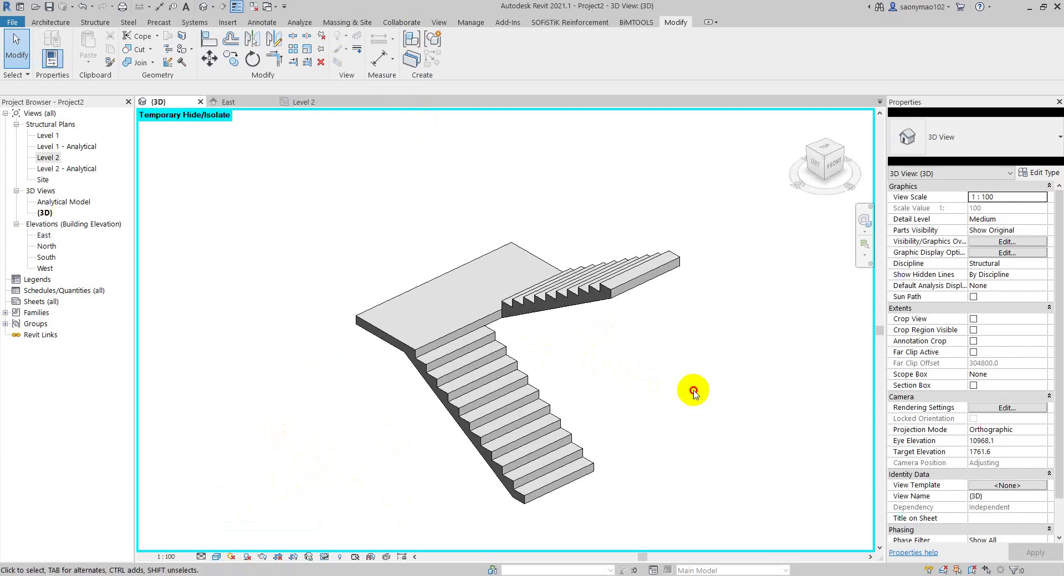
Step: Edit the stair in place and select all three extrusions
left_click_drag(692, 391, 438, 135)
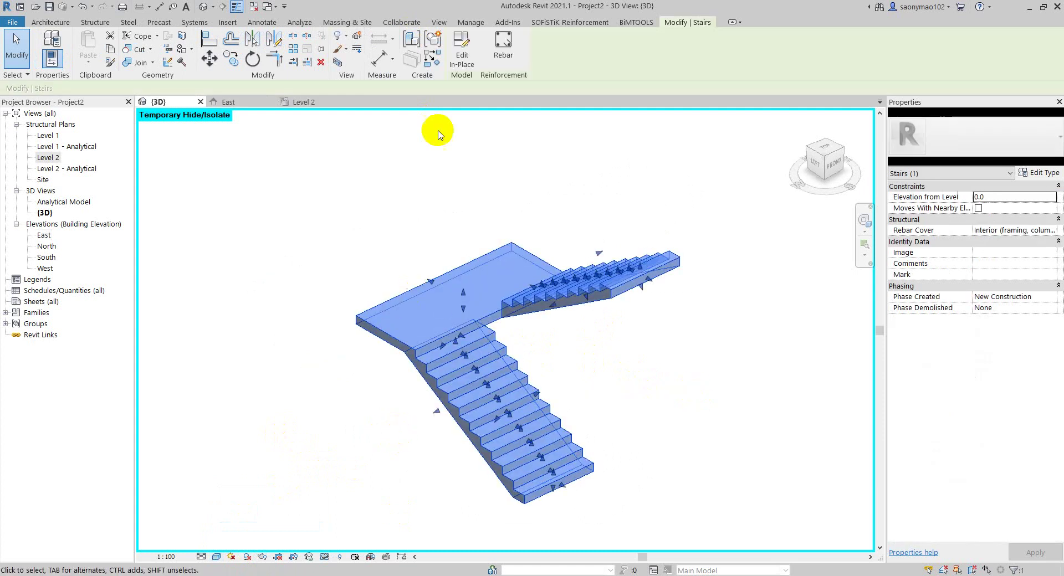
left_click(463, 49)
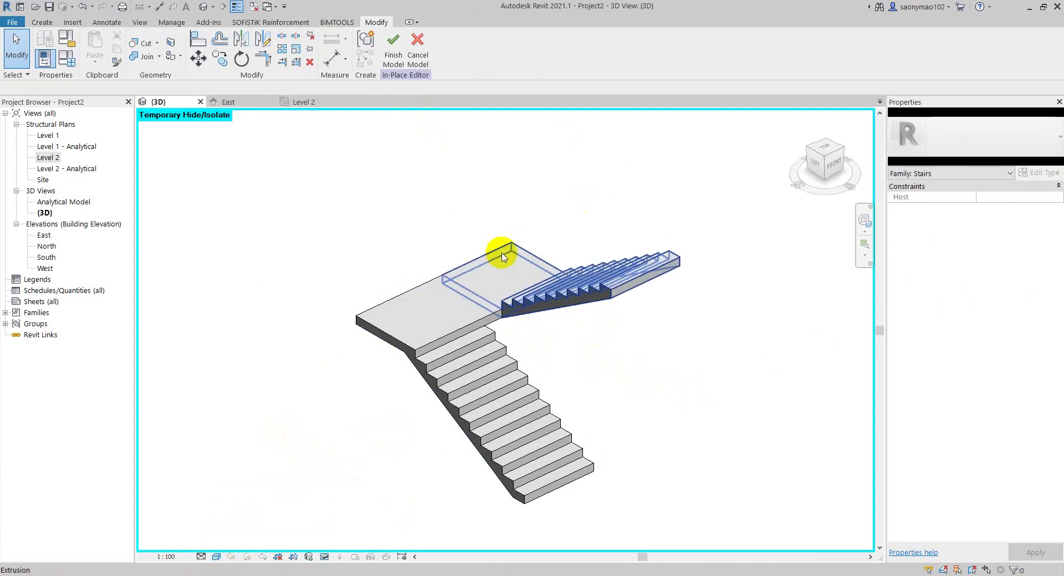
left_click_drag(594, 356, 380, 268)
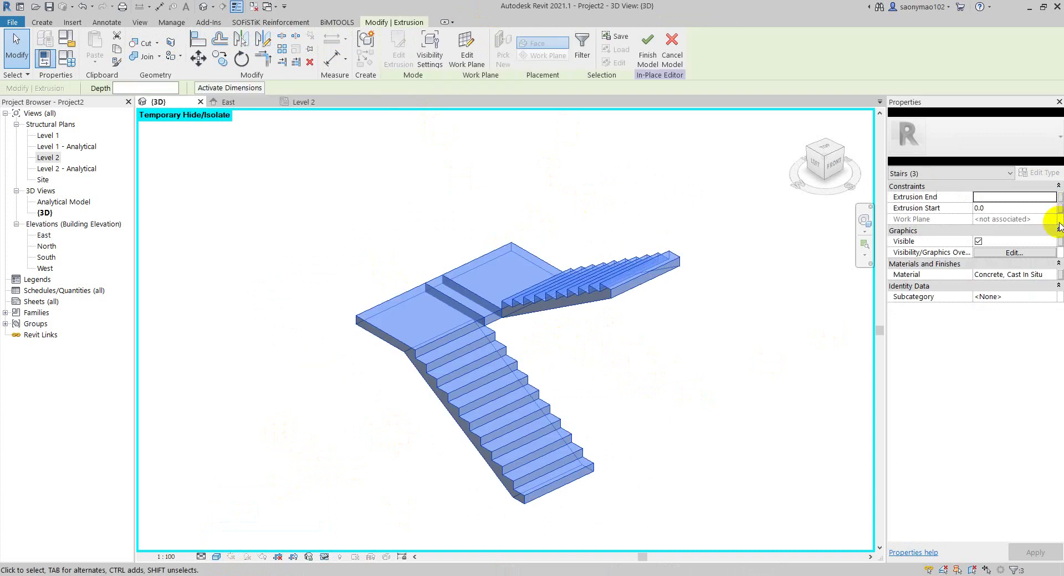
Step: Assign the Concrete, Cast-in-Place gray material to the selected extrusions
left_click(1023, 275)
left_click(1052, 274)
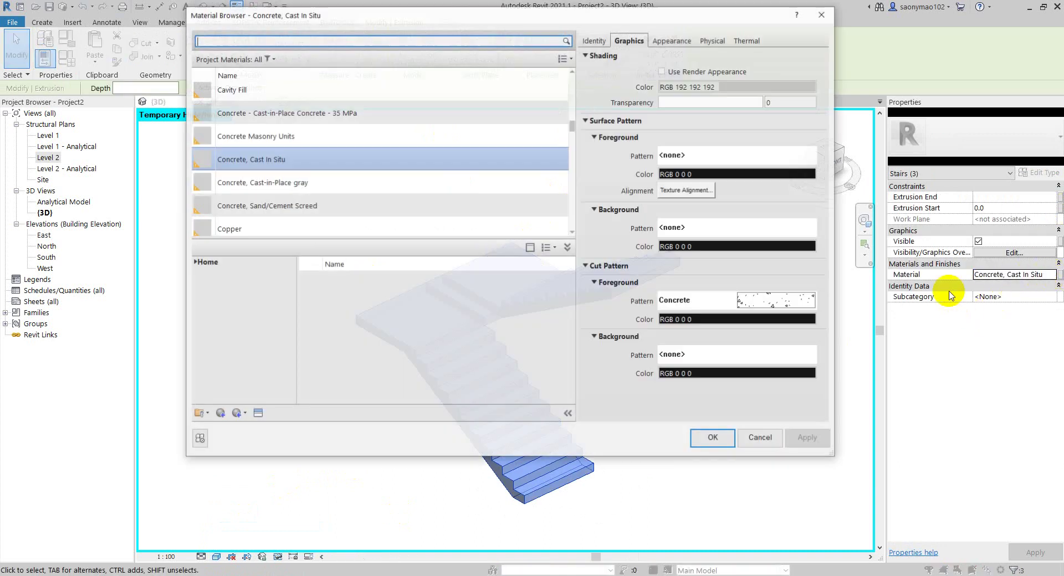
left_click(301, 182)
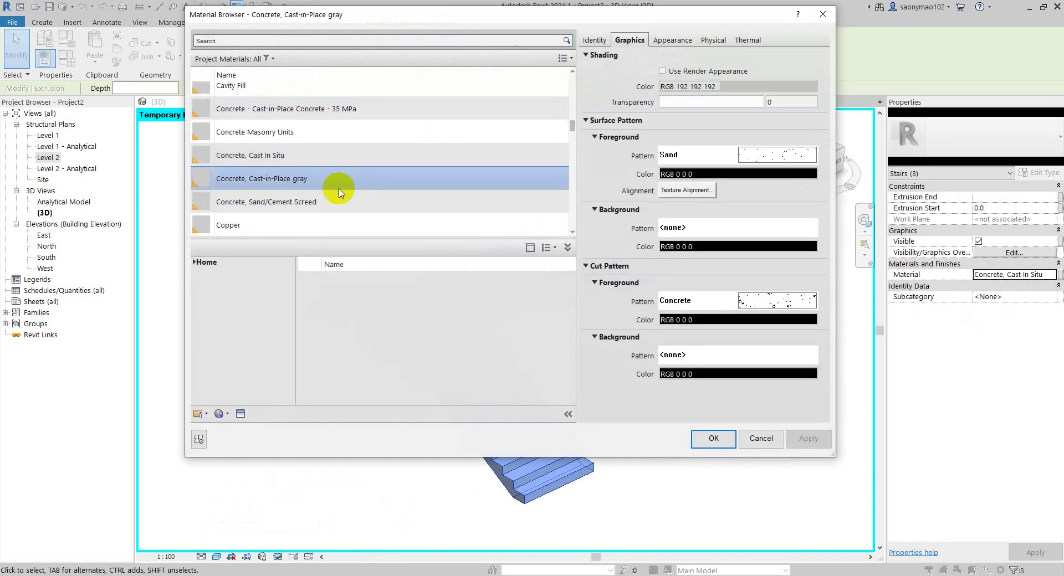
left_click(732, 438)
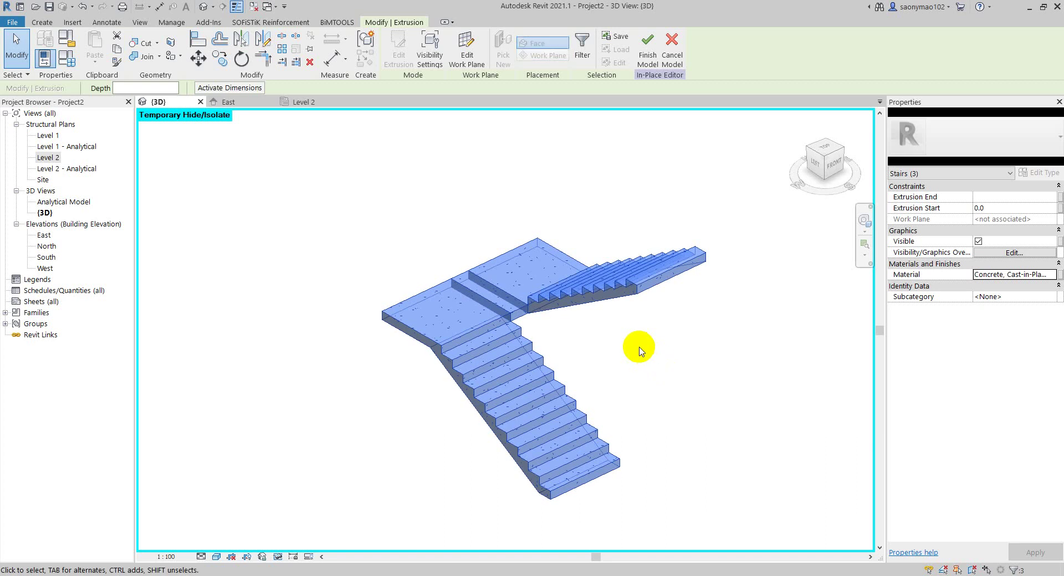
left_click(640, 352)
scroll(661, 380, "up", 2)
scroll(546, 367, "up", 1)
scroll(612, 361, "down", 1)
Step: Finish the in-place model and show the stair in Realistic style with cast-in-place concrete texture
scroll(535, 358, "up", 3)
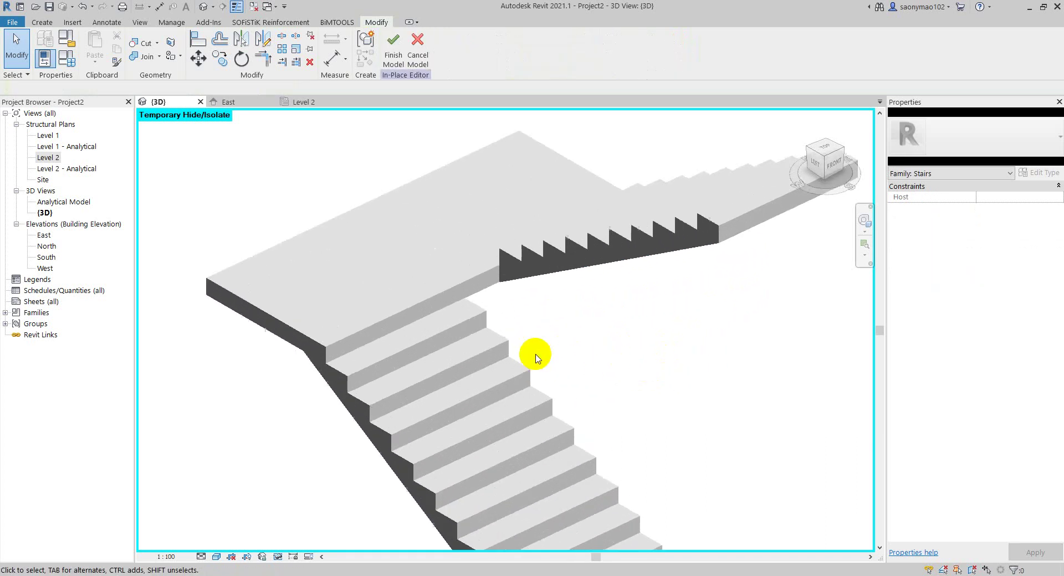
scroll(577, 356, "down", 1)
scroll(551, 333, "down", 1)
left_click(394, 47)
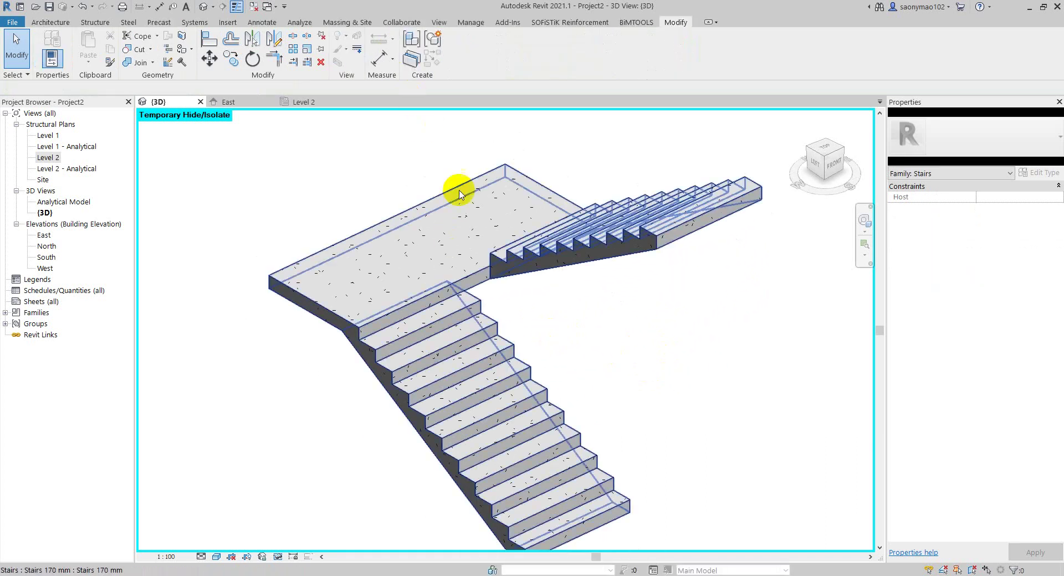
left_click(560, 352)
middle_click_drag(559, 352, 604, 326)
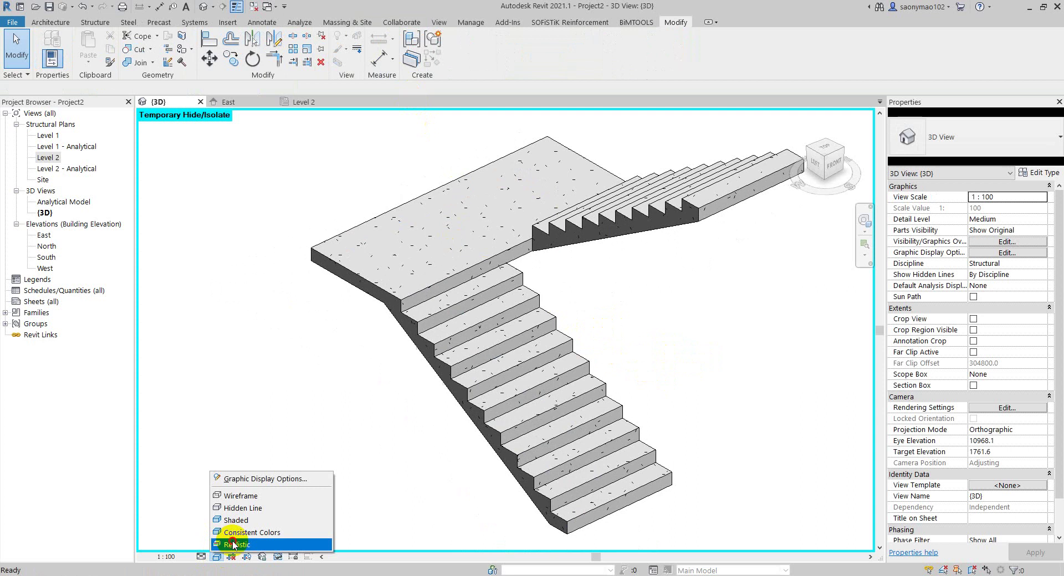
left_click(233, 544)
mouse_move(350, 451)
middle_mouse_down("shift")
mouse_move(148, 392)
mouse_move(406, 309)
middle_mouse_up("shift")
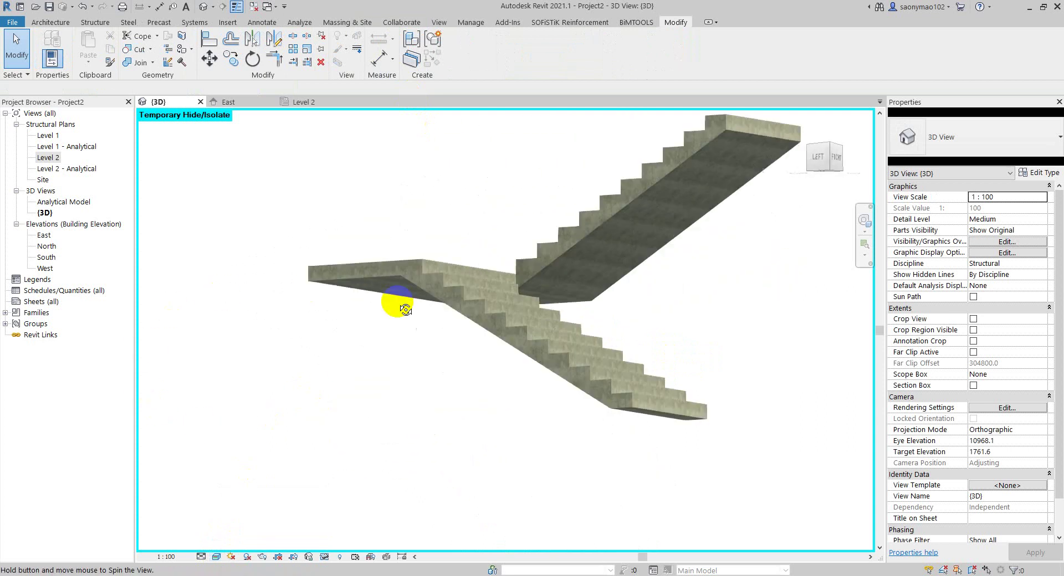
mouse_move(515, 382)
middle_mouse_down("shift")
mouse_move(729, 409)
mouse_move(527, 394)
mouse_move(484, 404)
mouse_move(713, 423)
mouse_move(615, 428)
mouse_move(631, 428)
mouse_move(273, 397)
mouse_move(344, 435)
mouse_move(566, 400)
mouse_move(583, 379)
middle_mouse_up("shift")
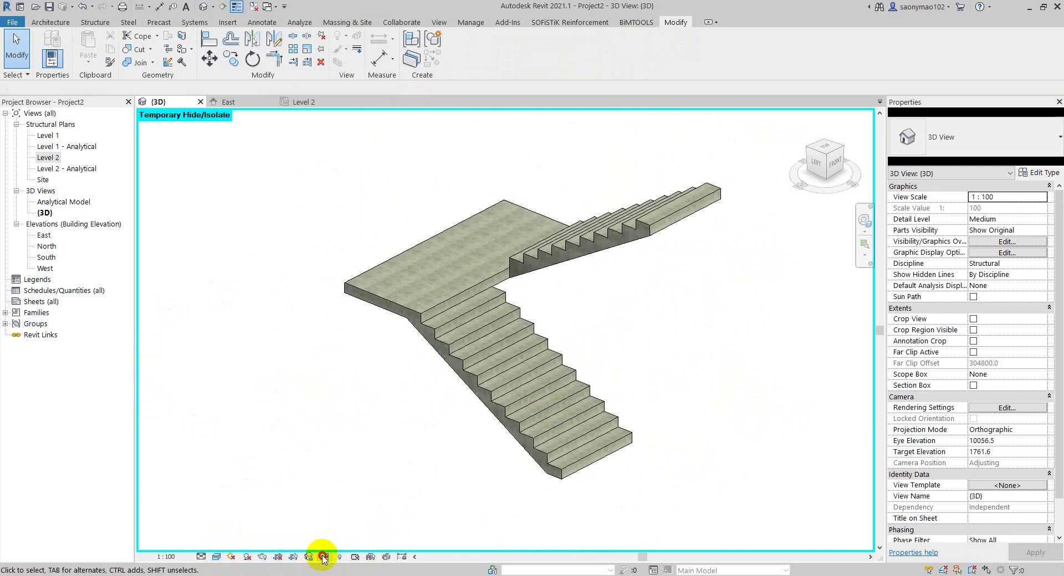
Step: Orbit and zoom around the restored walls to look down at the enclosed stair
mouse_move(345, 427)
middle_mouse_down("shift")
mouse_move(691, 442)
mouse_move(480, 457)
mouse_move(603, 451)
mouse_move(704, 465)
middle_mouse_up("shift")
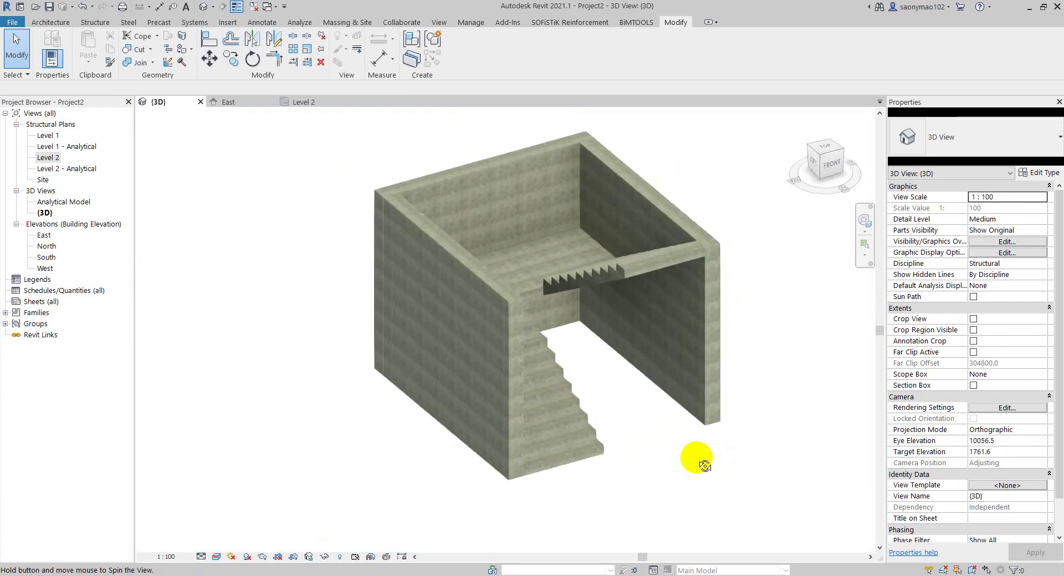
mouse_move(637, 463)
middle_mouse_down("shift")
mouse_move(504, 480)
mouse_move(440, 360)
mouse_move(597, 430)
middle_mouse_up("shift")
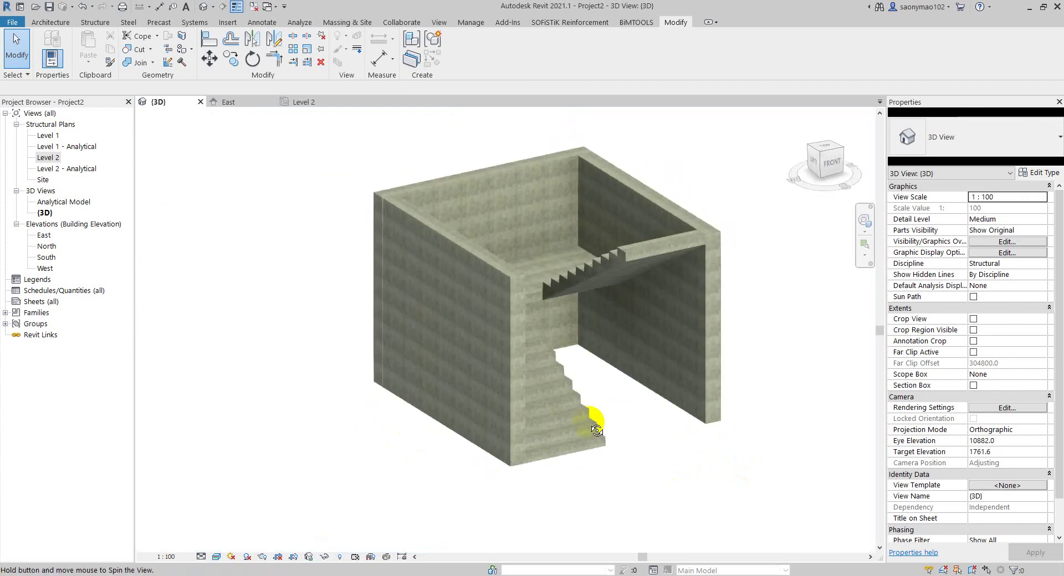
scroll(608, 433, "down", 3)
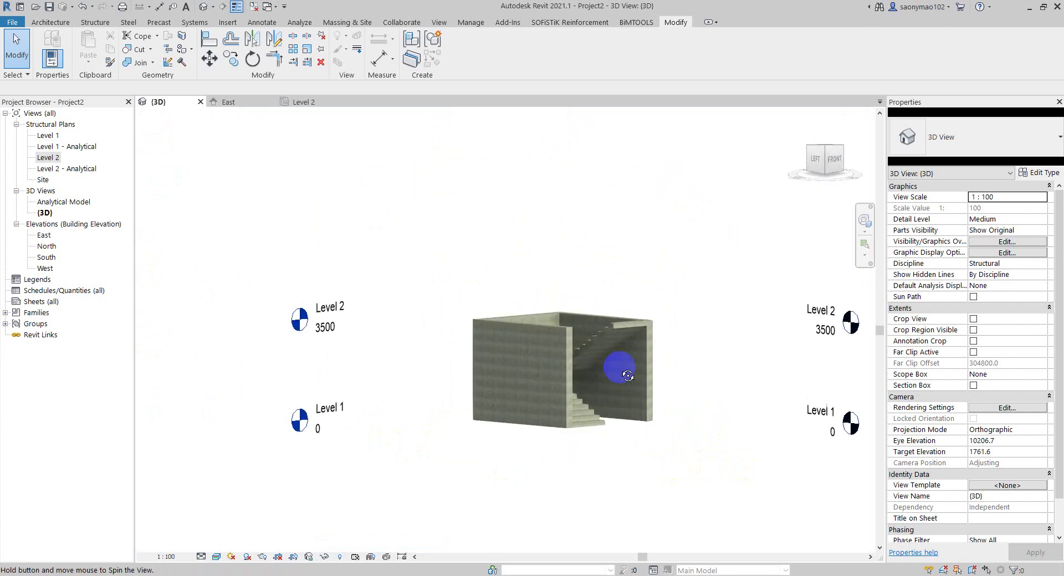
scroll(550, 383, "up", 2)
scroll(556, 391, "up", 2)
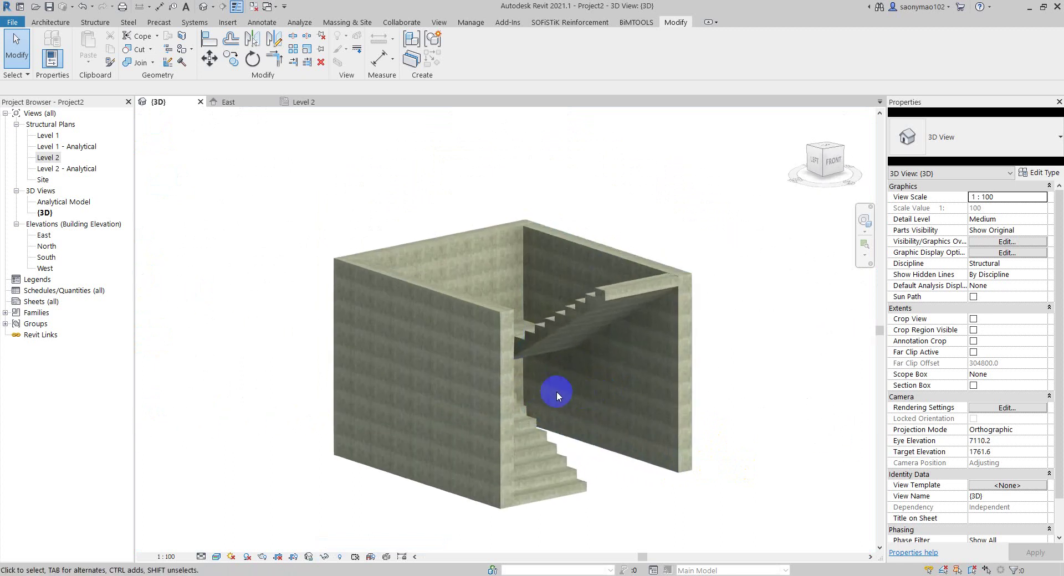
mouse_move(556, 391)
middle_mouse_down("shift")
mouse_move(569, 434)
mouse_move(501, 434)
middle_mouse_up("shift")
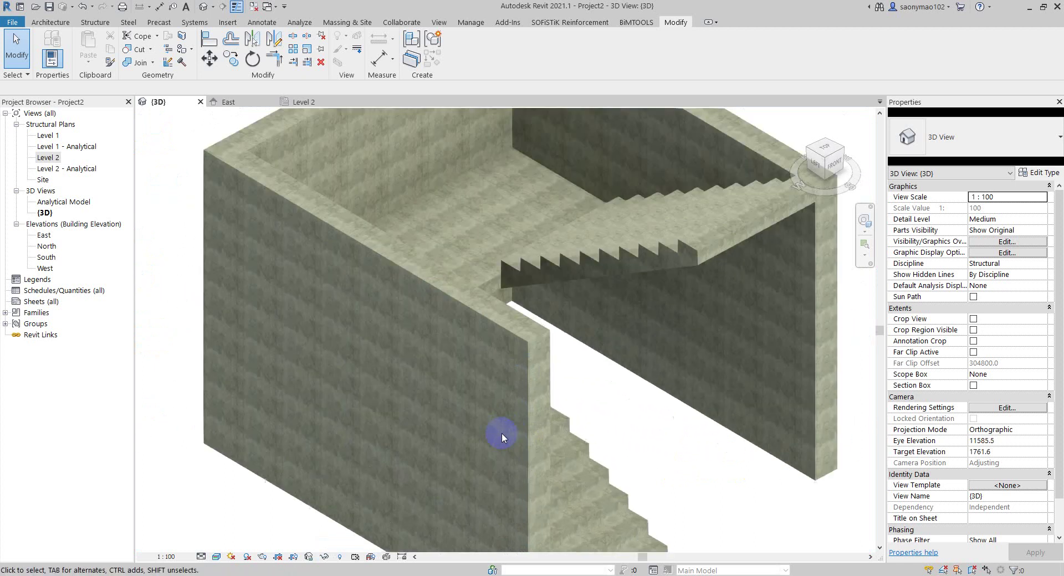
scroll(501, 433, "up", 2)
scroll(542, 439, "up", 3)
scroll(423, 361, "down", 2)
mouse_move(304, 351)
middle_mouse_down("shift")
mouse_move(515, 451)
mouse_move(387, 413)
mouse_move(606, 411)
mouse_move(588, 438)
mouse_move(689, 452)
mouse_move(576, 492)
mouse_move(590, 421)
mouse_move(539, 400)
mouse_move(532, 429)
mouse_move(479, 355)
mouse_move(564, 385)
mouse_move(534, 388)
middle_mouse_up("shift")
Step: Orbit the walled stair to a top-down view and zoom in on the upper landing
scroll(534, 383, "down", 4)
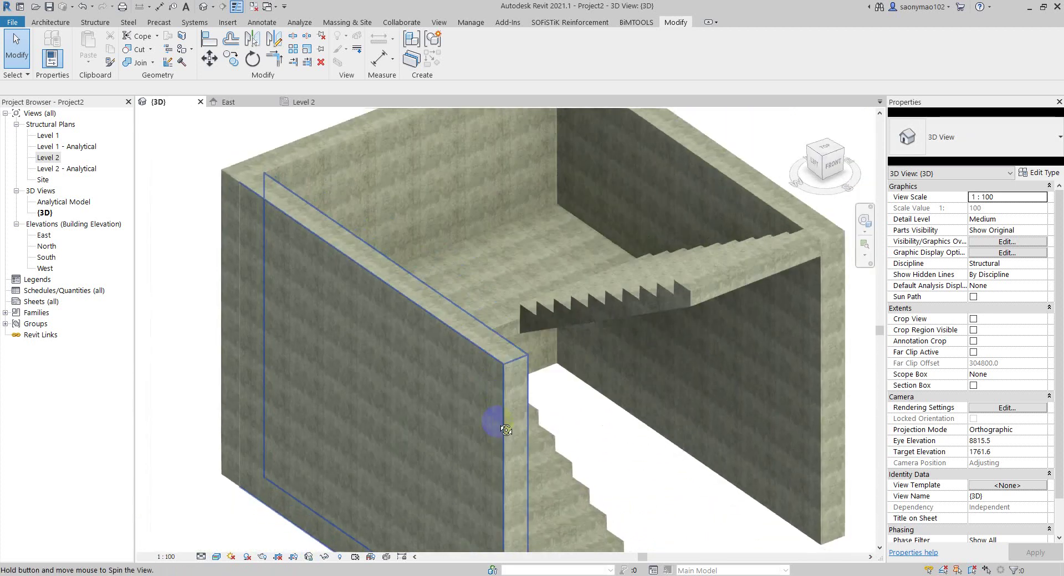
mouse_move(488, 427)
middle_mouse_down("shift")
mouse_move(383, 427)
mouse_move(520, 347)
middle_mouse_up("shift")
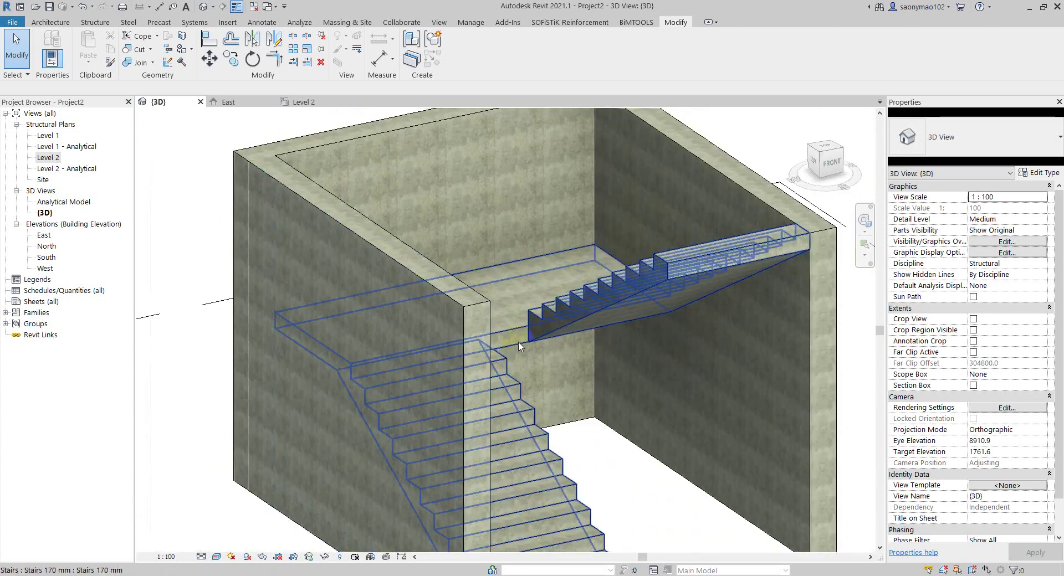
left_click(553, 315)
middle_click_drag(575, 365, 576, 458, "shift")
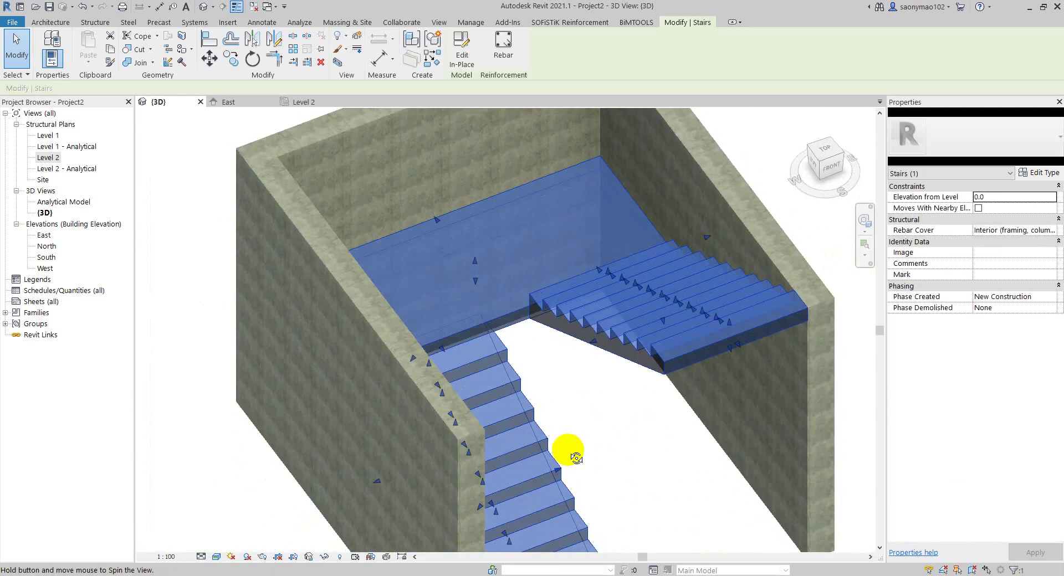
left_click(609, 435)
mouse_move(546, 422)
middle_mouse_down("shift")
mouse_move(430, 373)
mouse_move(492, 388)
mouse_move(624, 376)
mouse_move(524, 365)
mouse_move(561, 454)
middle_mouse_up("shift")
scroll(560, 428, "up", 1)
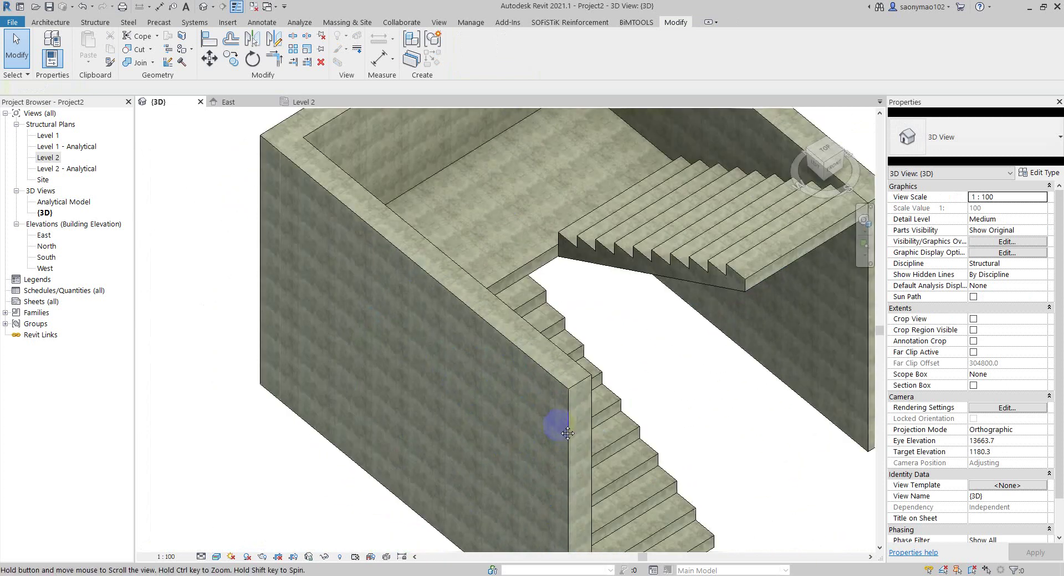
scroll(540, 446, "up", 1)
scroll(540, 444, "up", 1)
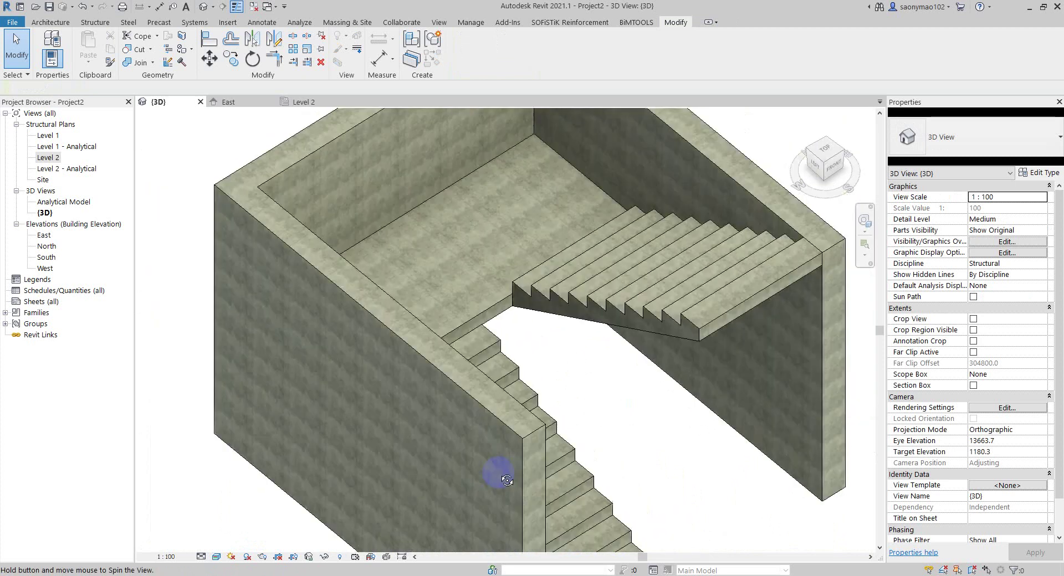